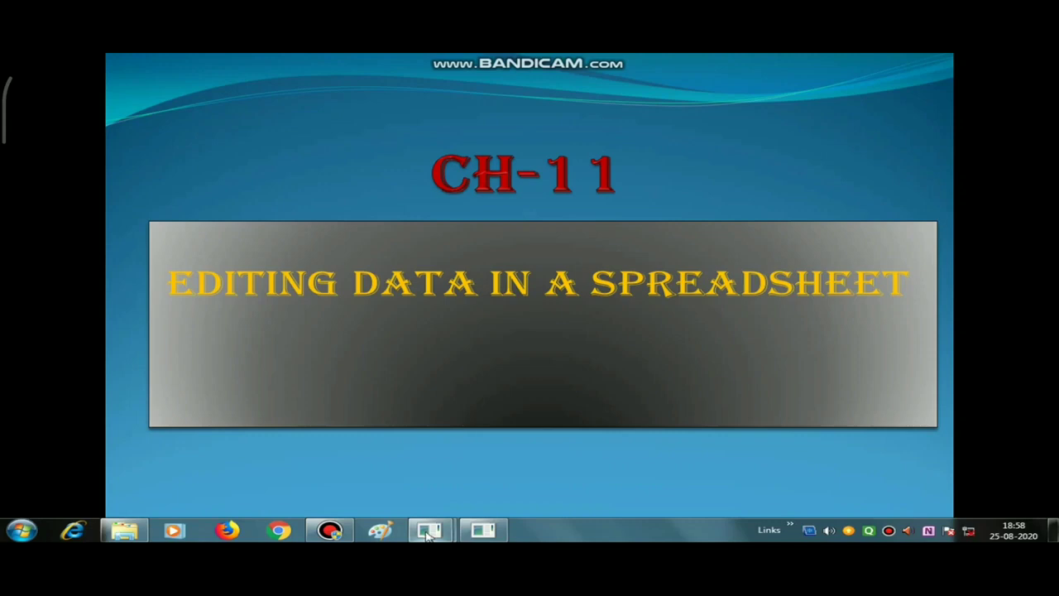
Step: Launch Microsoft Excel 2010 from the Start menu's Microsoft Office program group
left_click(22, 530)
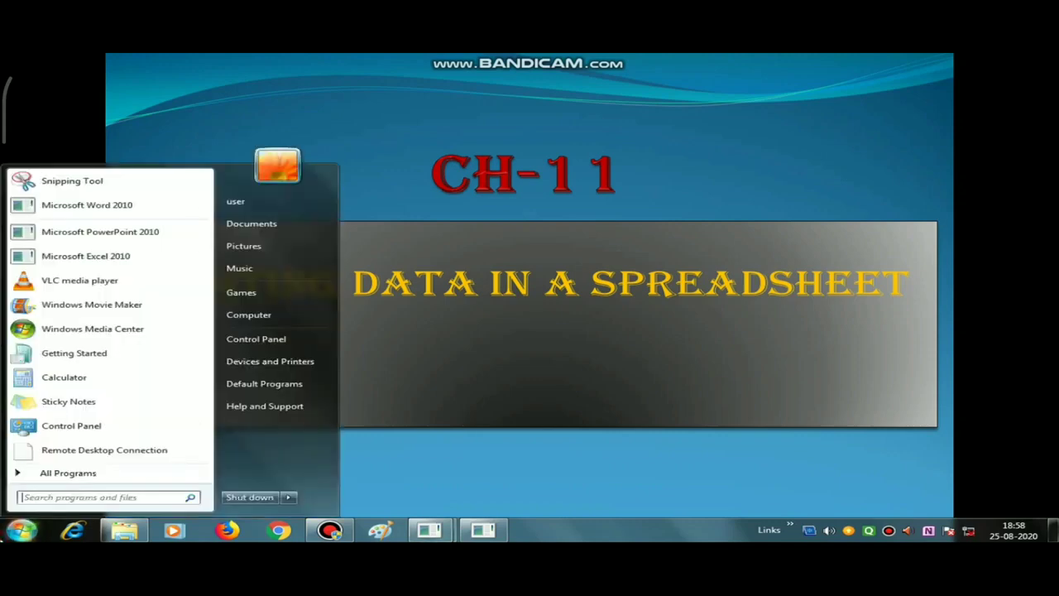
left_click(93, 479)
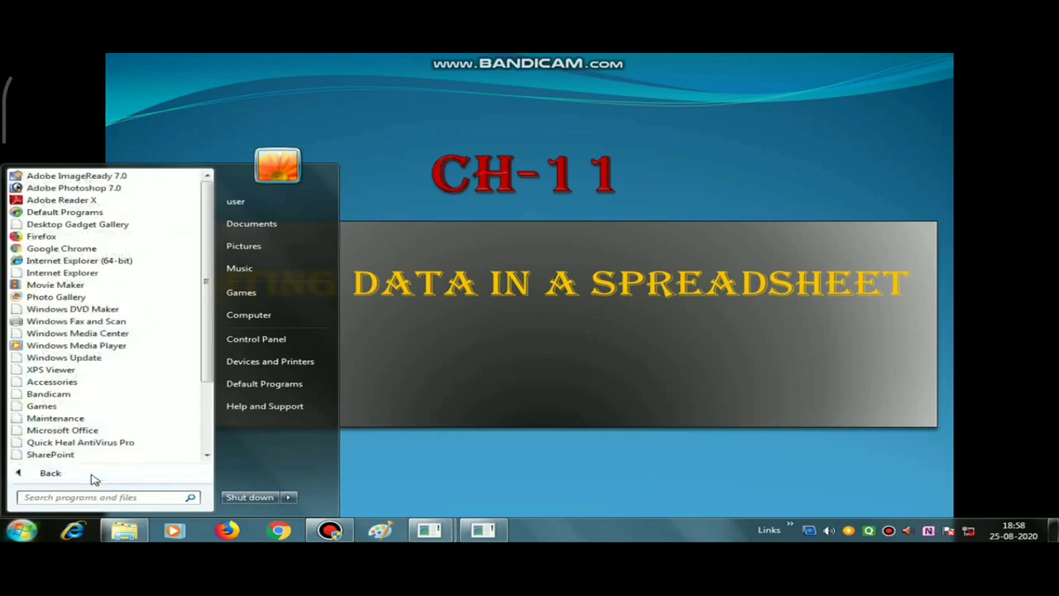
left_click(33, 479)
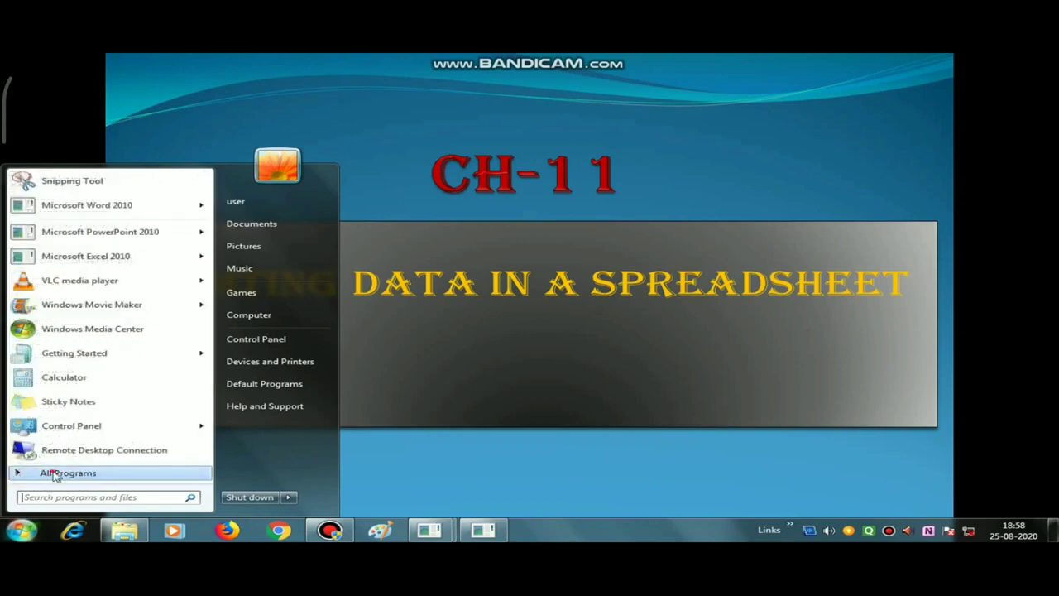
left_click(51, 474)
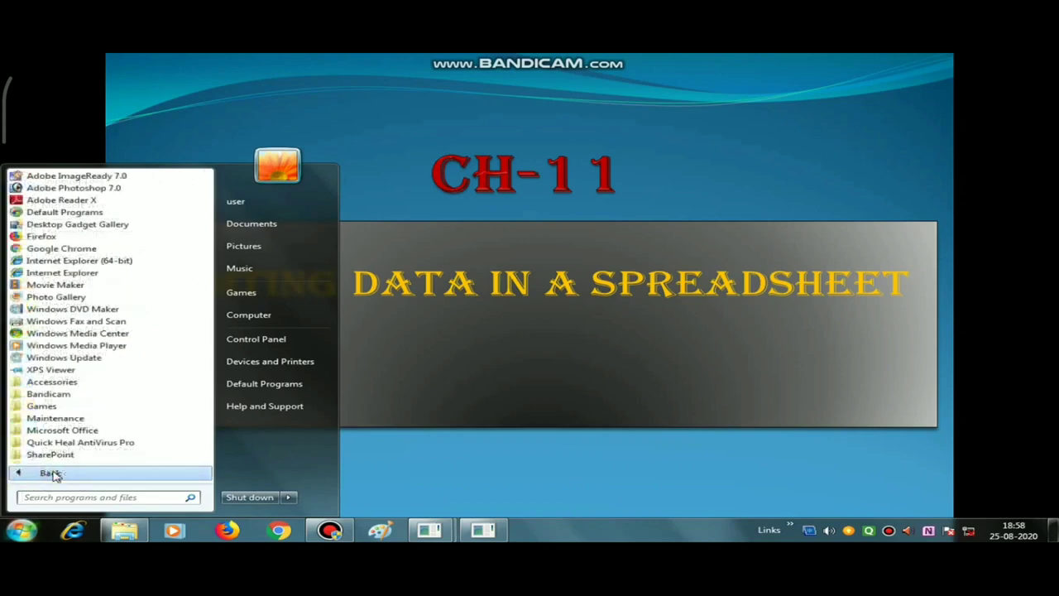
left_click(81, 430)
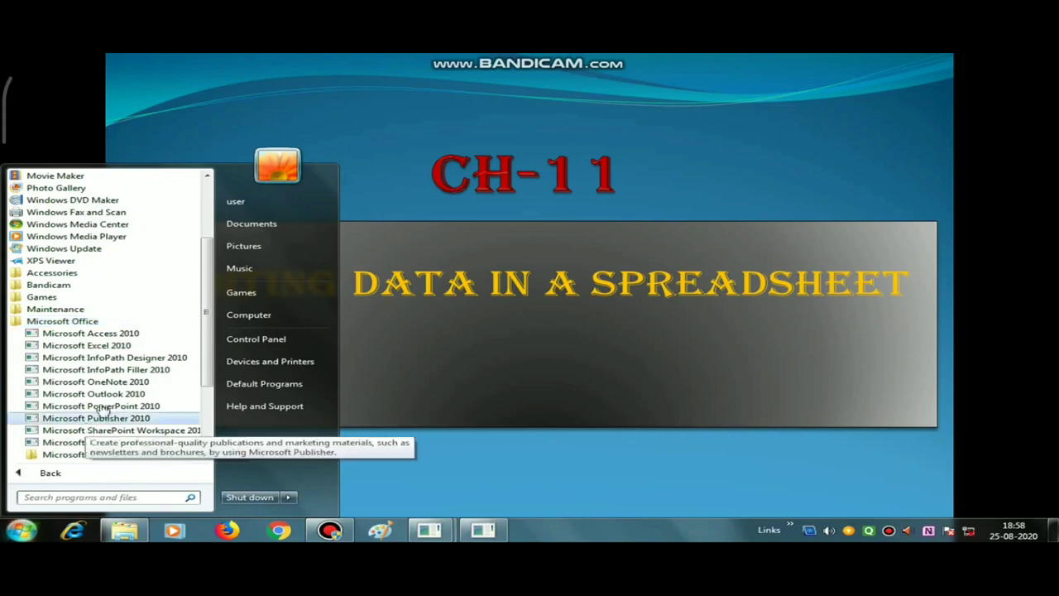
left_click(118, 347)
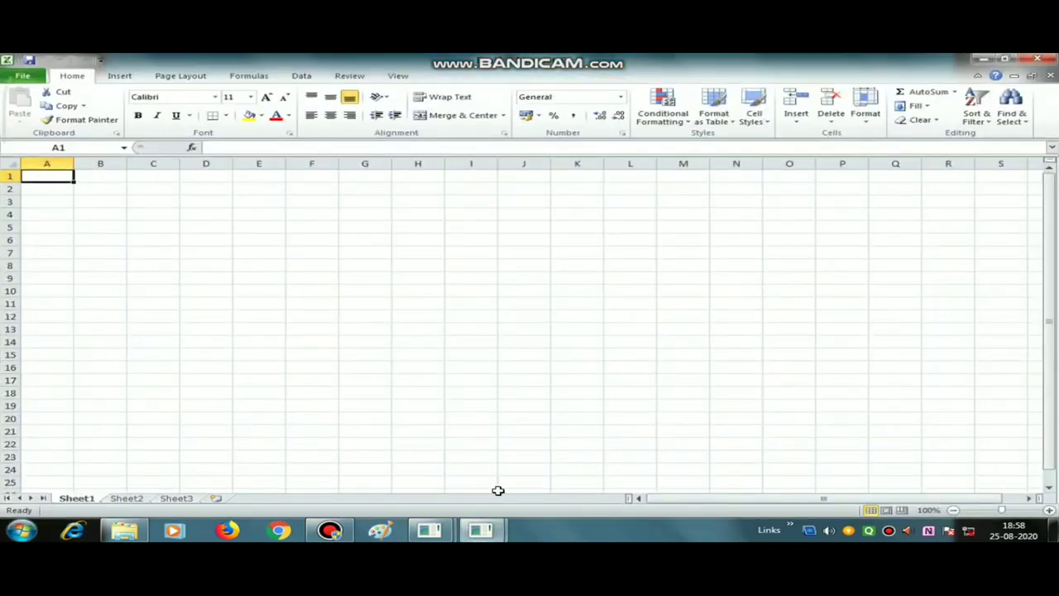
Step: Switch to the class 9 workbook and select single cells C6, A2, A6, B9, A5 and A1
left_click(428, 530)
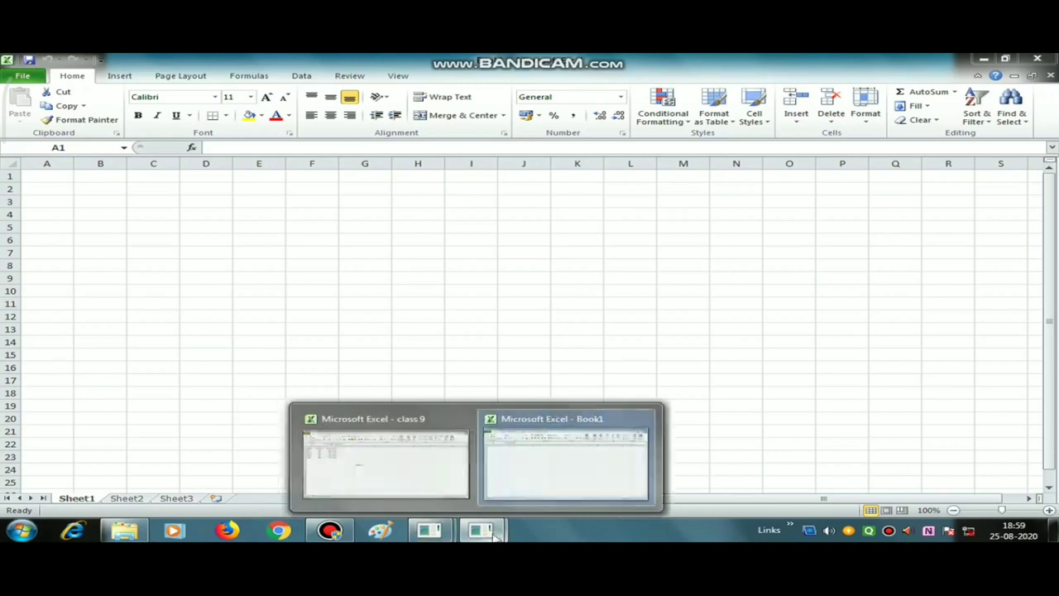
left_click(414, 472)
left_click(152, 239)
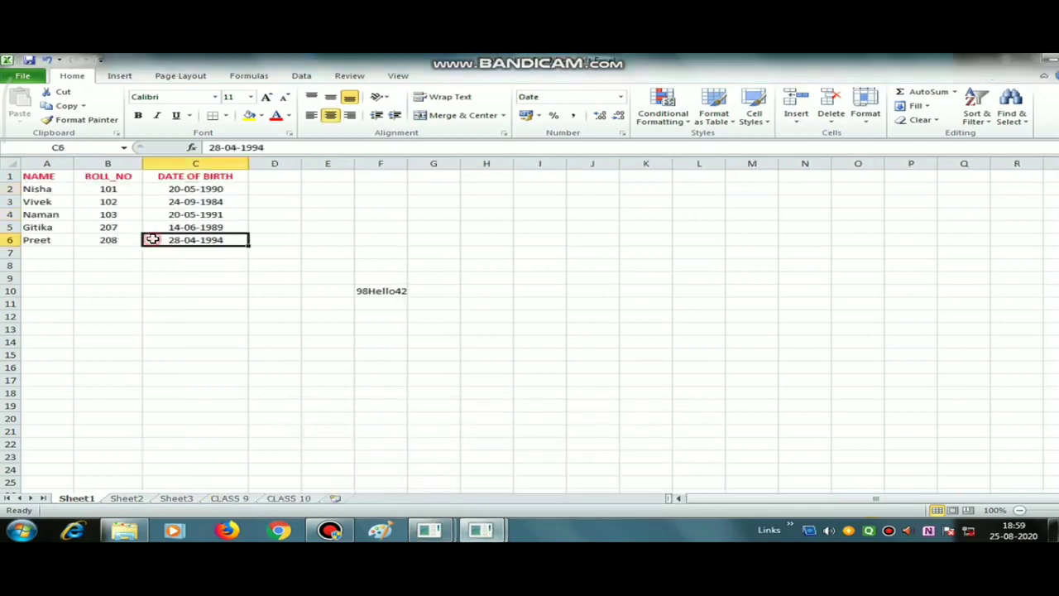
left_click(40, 189)
left_click(51, 242)
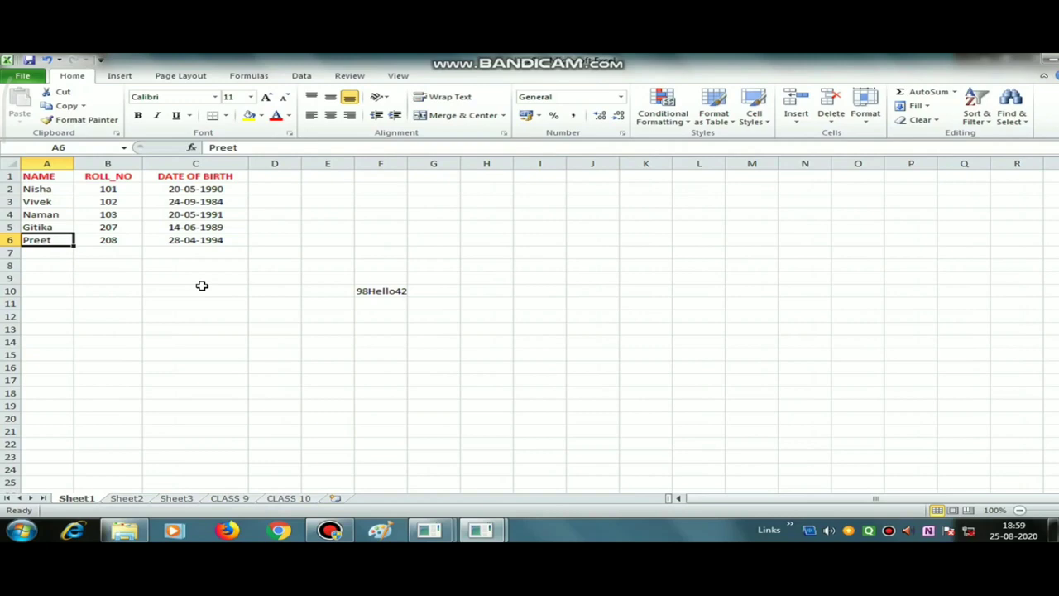
left_click(84, 277)
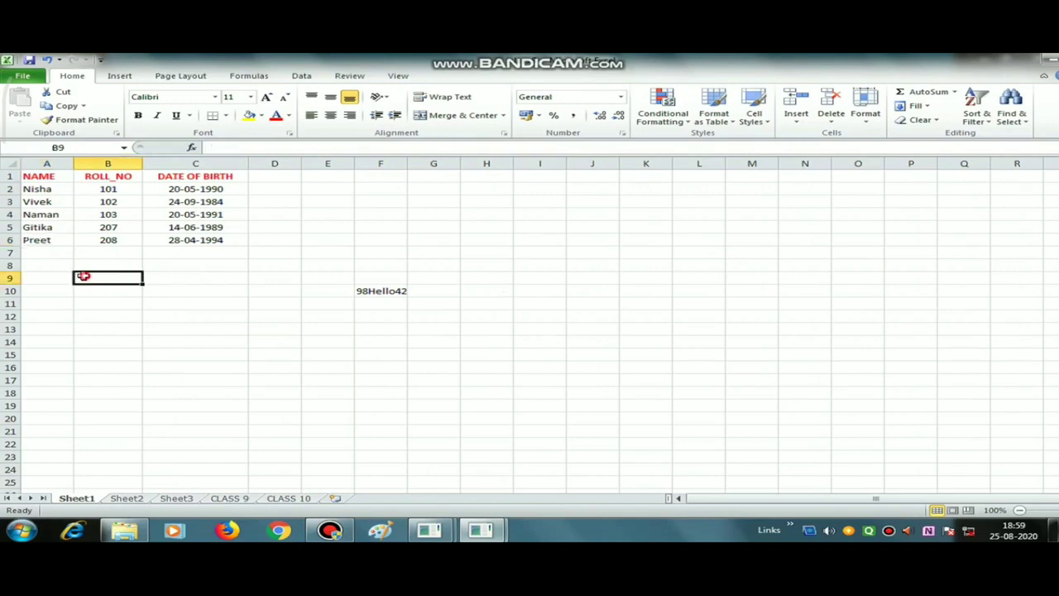
left_click(62, 226)
left_click(45, 190)
left_click(41, 177)
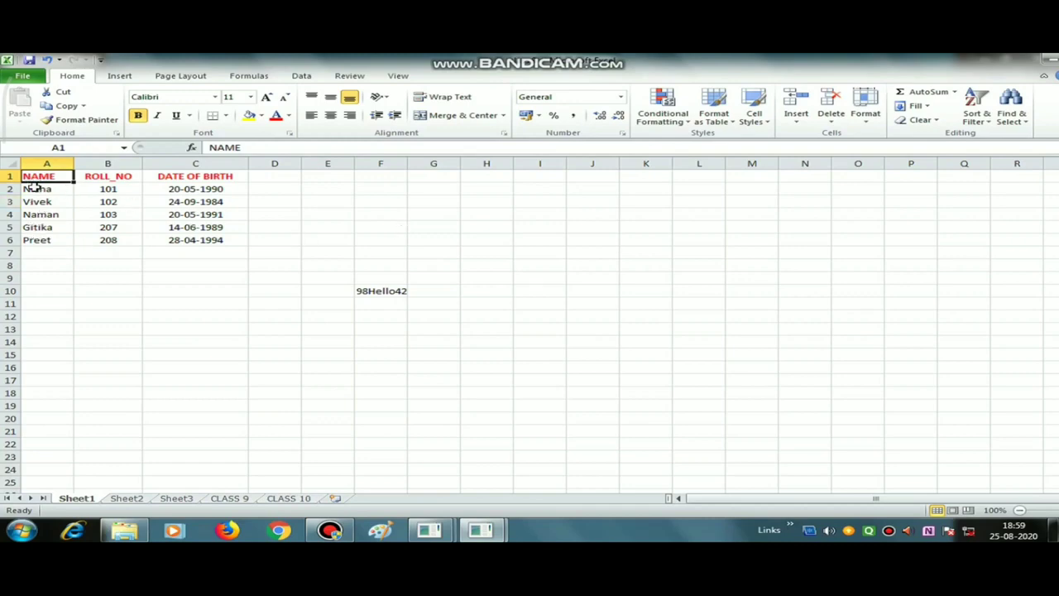
Step: Select the ranges A2:A4, B2:B5 and C2:C5, ending on cell A7
left_click_drag(33, 189, 40, 228)
left_click(67, 253)
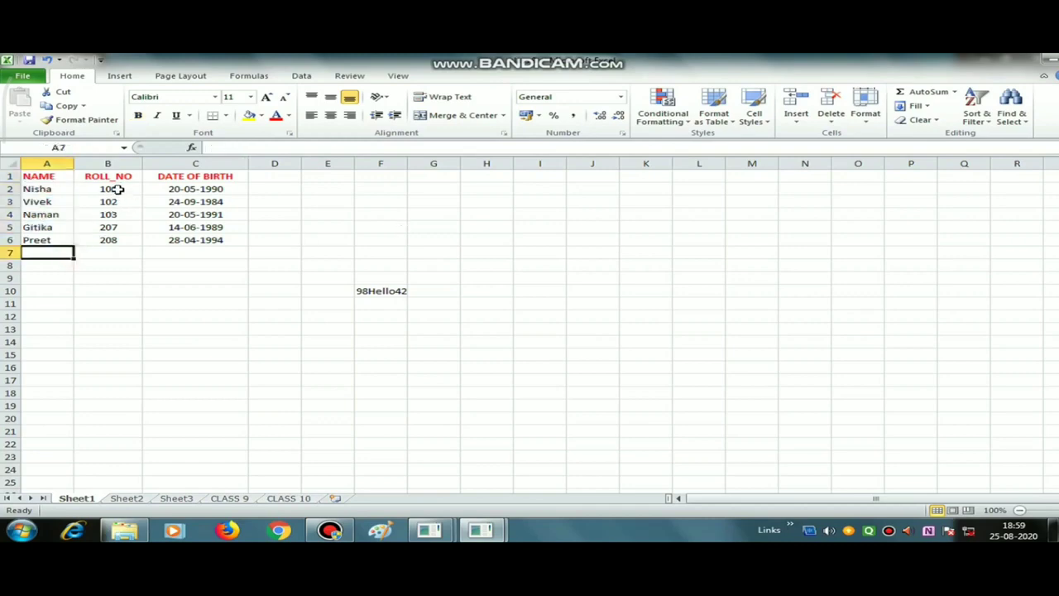
left_click_drag(111, 189, 122, 234)
left_click(165, 277)
left_click_drag(190, 190, 195, 228)
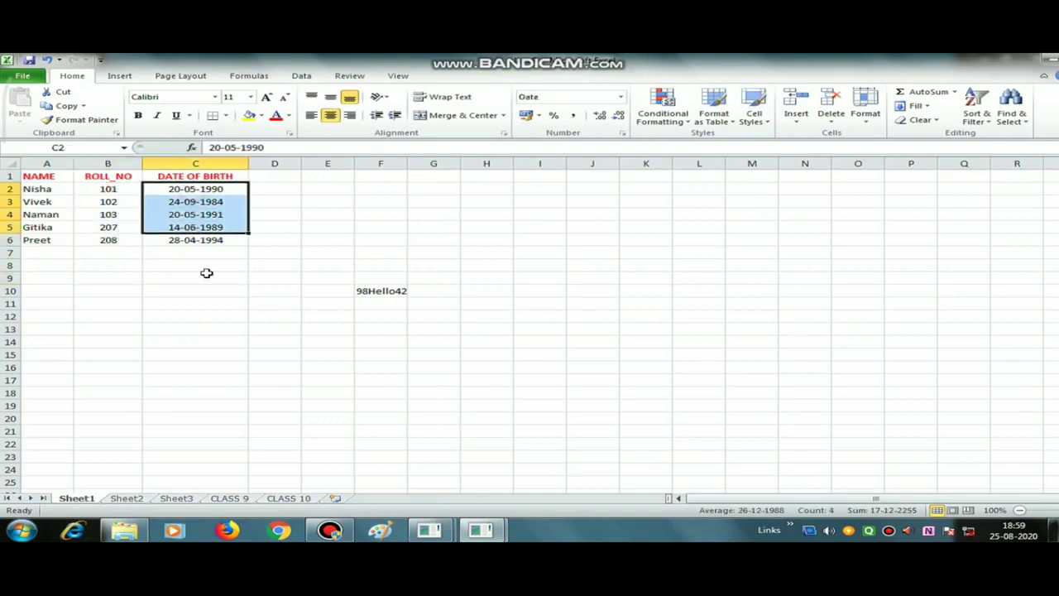
left_click(208, 275)
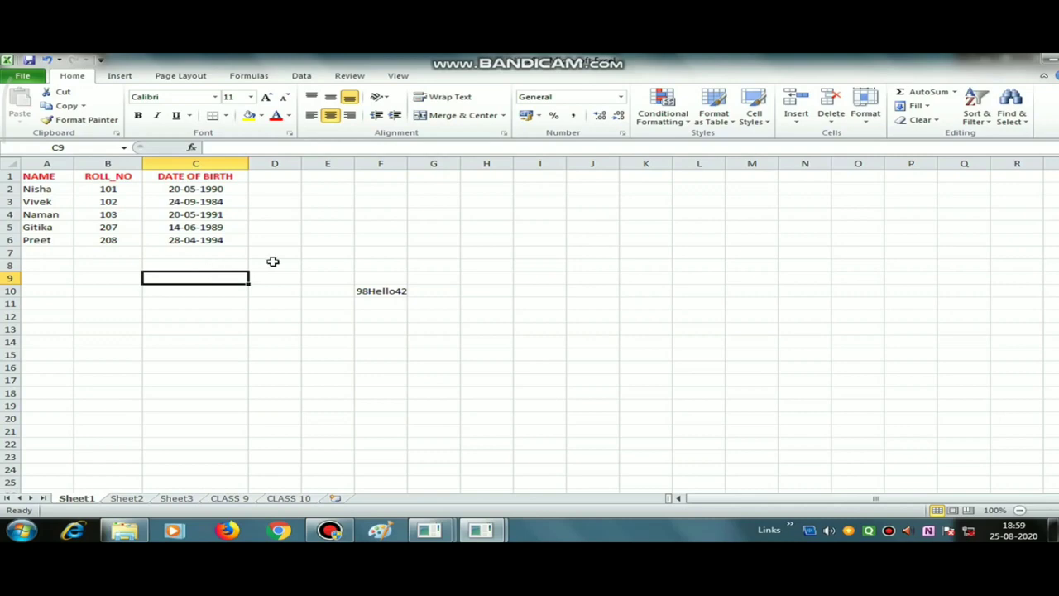
left_click(336, 238)
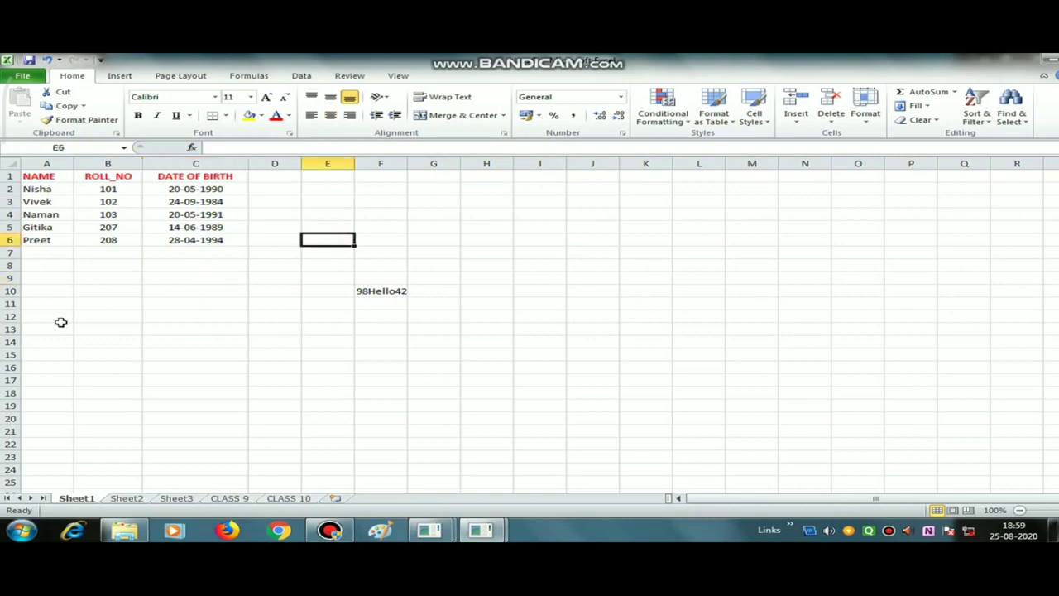
left_click(30, 251)
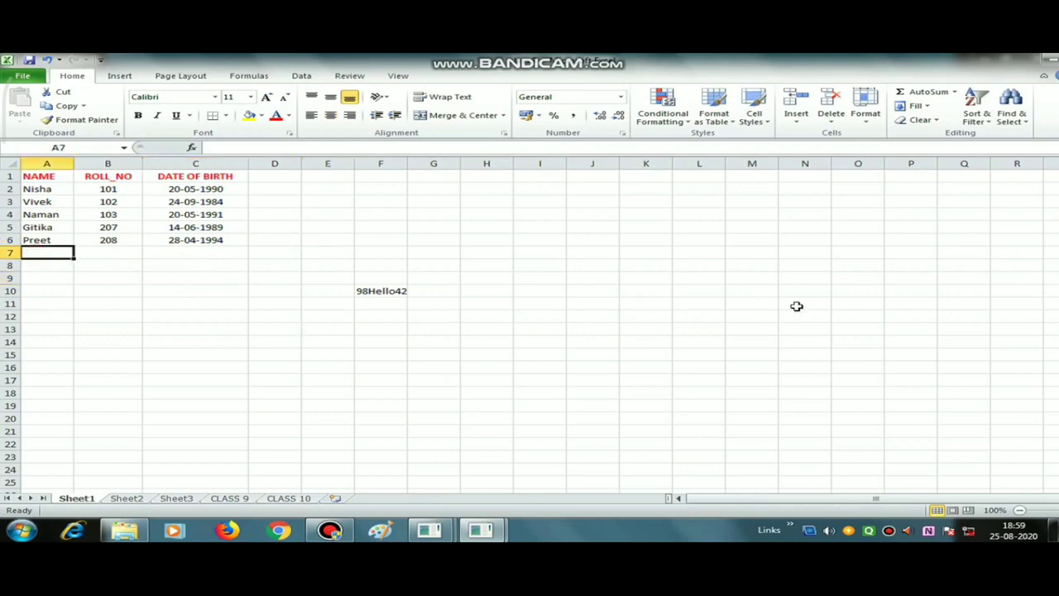
Step: Add a sixth student in row 7 with roll number 209 and birth date 29-05-1998
type("a")
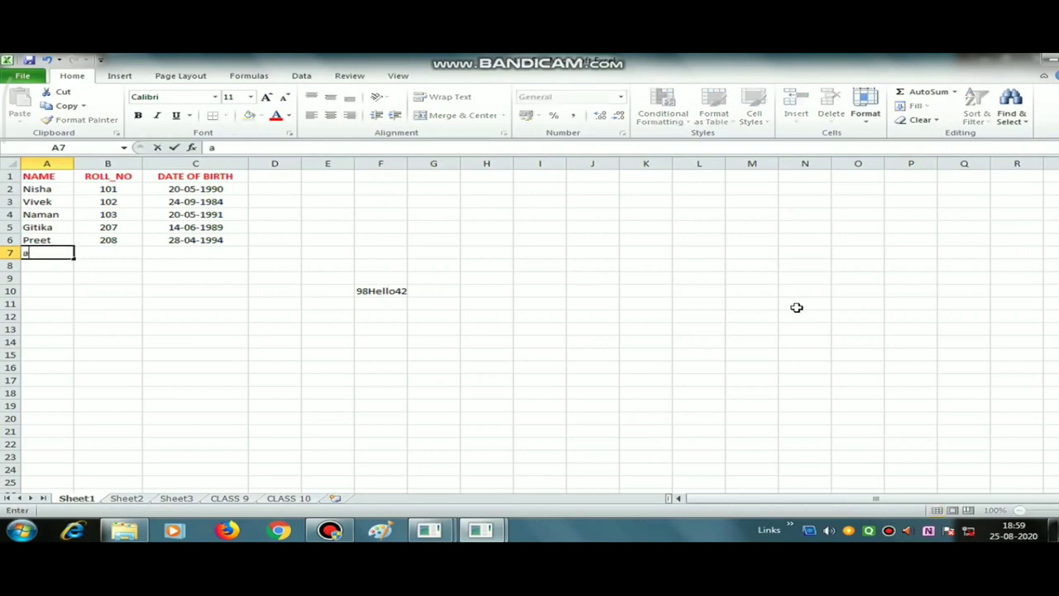
key("BackSpace")
type("A")
type("dit")
type("ya")
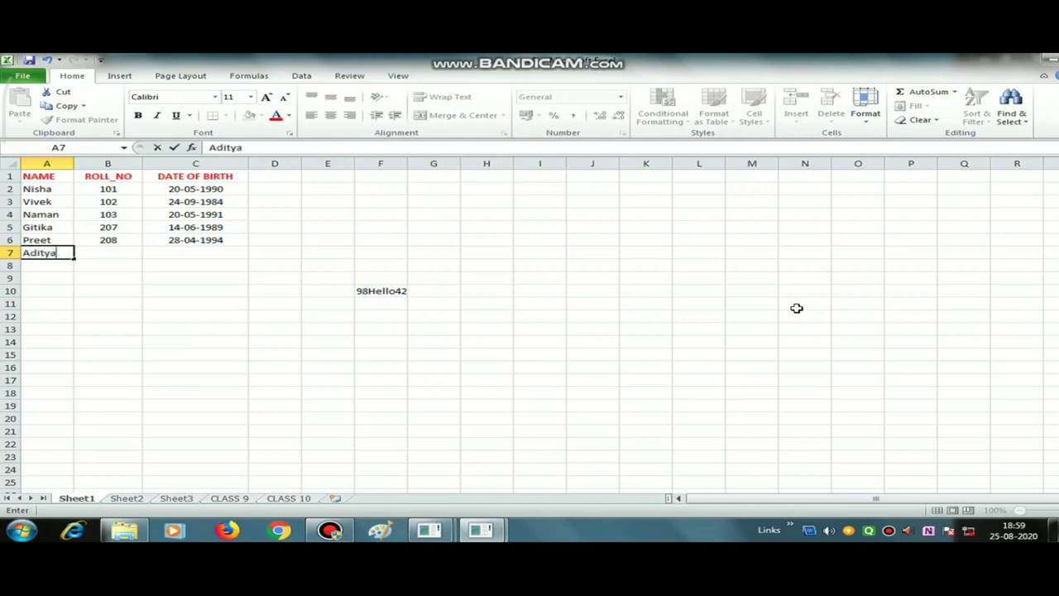
key("Tab")
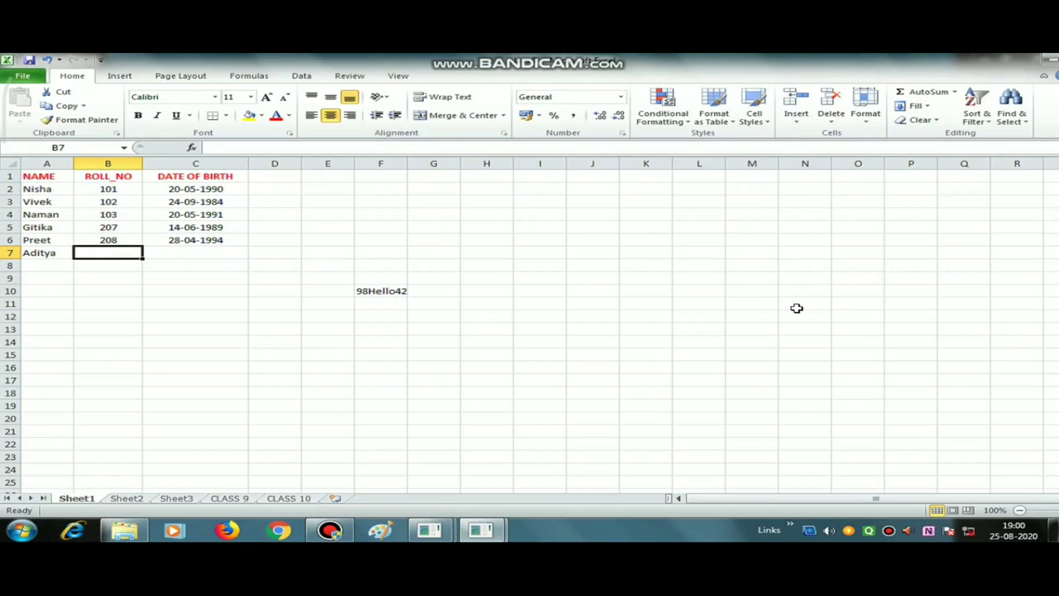
type("209")
key("Tab")
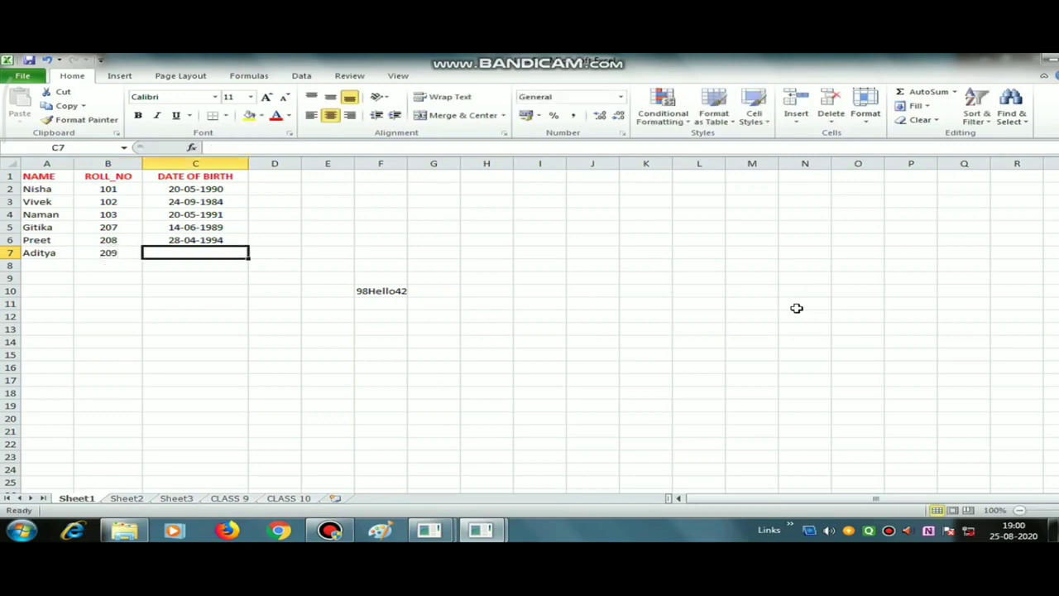
type("29")
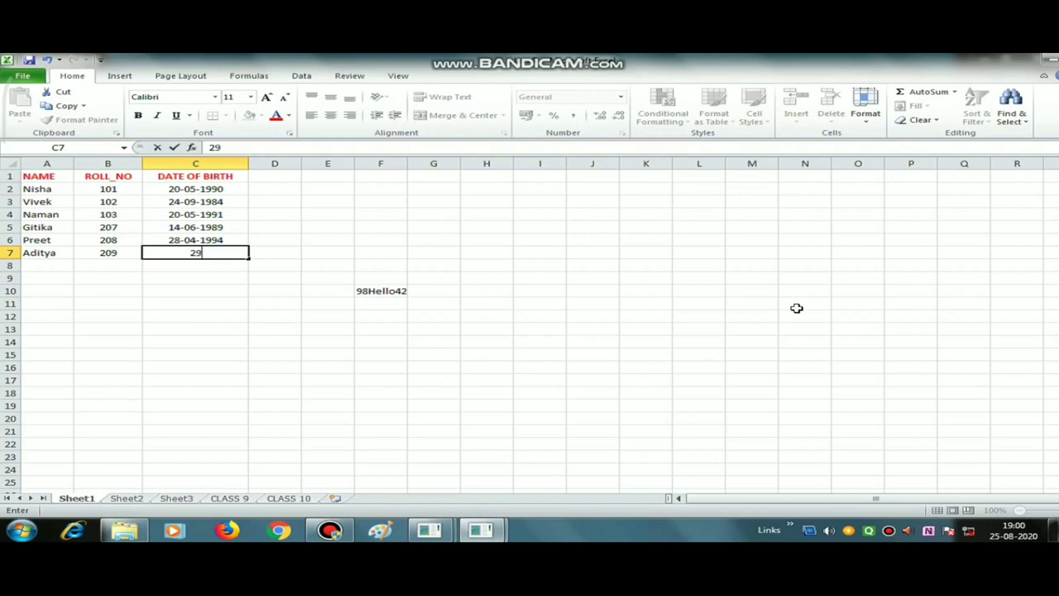
type("-05")
type("-1998")
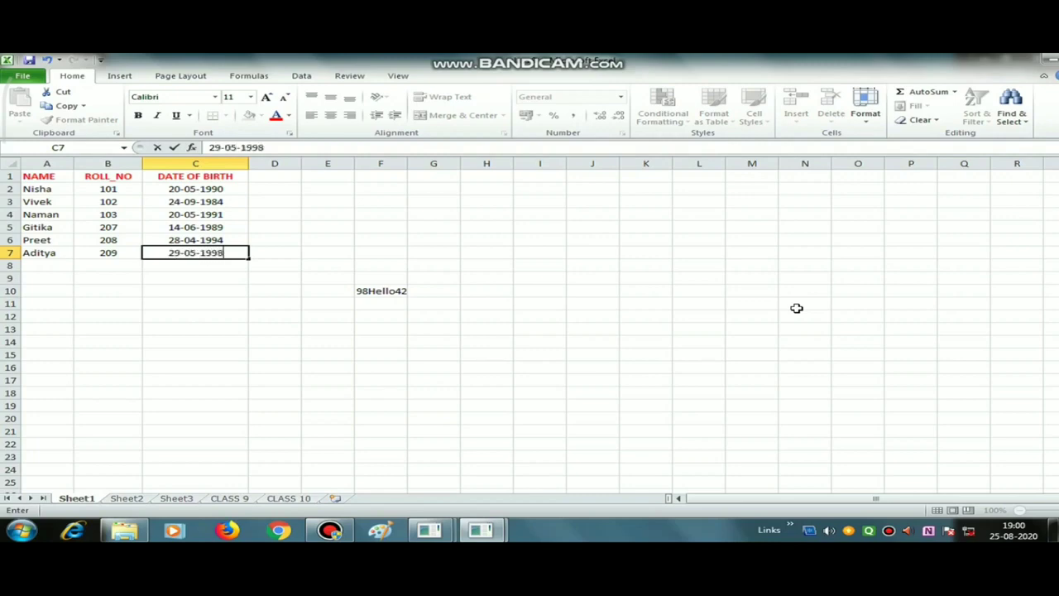
key("Return")
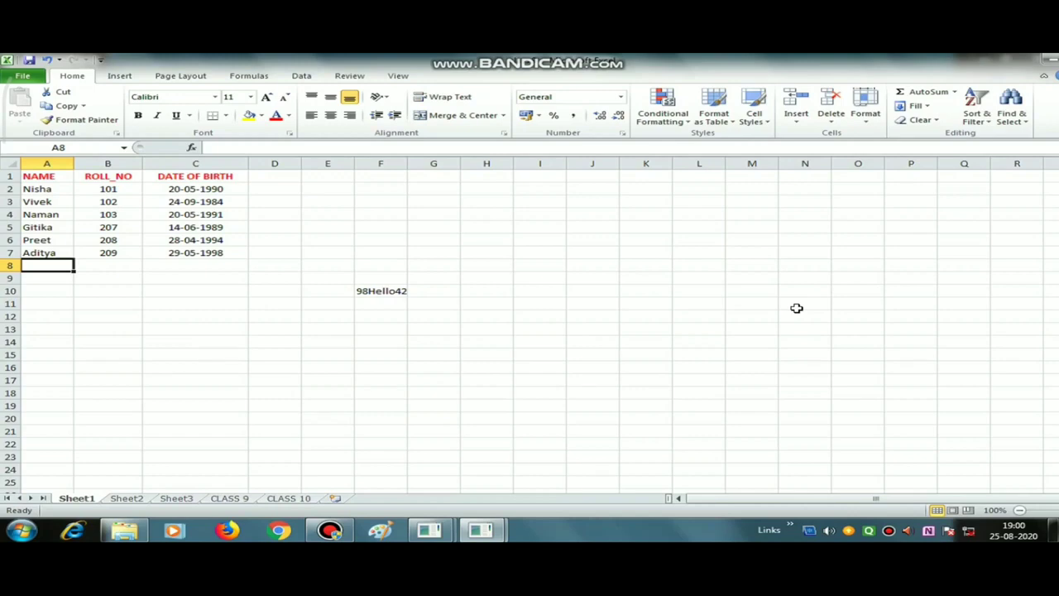
key("Up")
key("Up")
key("Up")
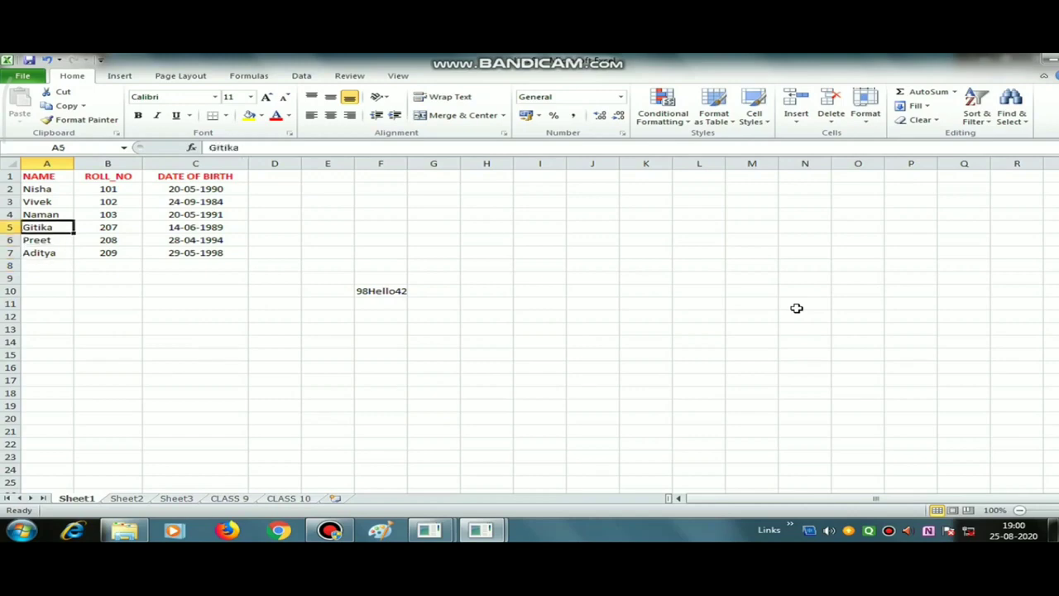
key("Up")
key("Up")
key("Right")
key("Right")
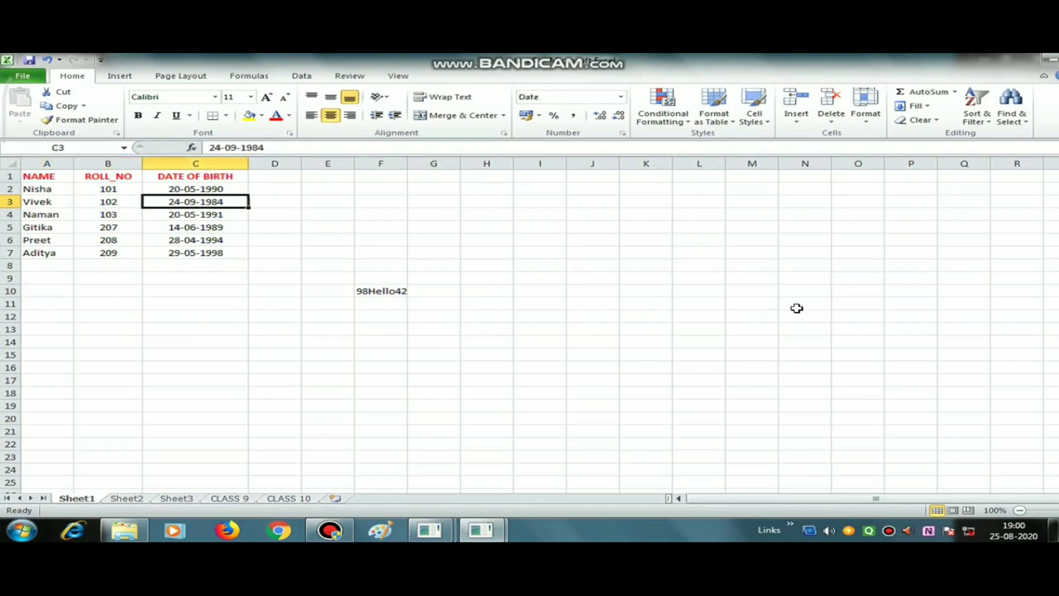
key("Left")
key("Right")
key("Left")
key("Left")
key("Up")
key("Down")
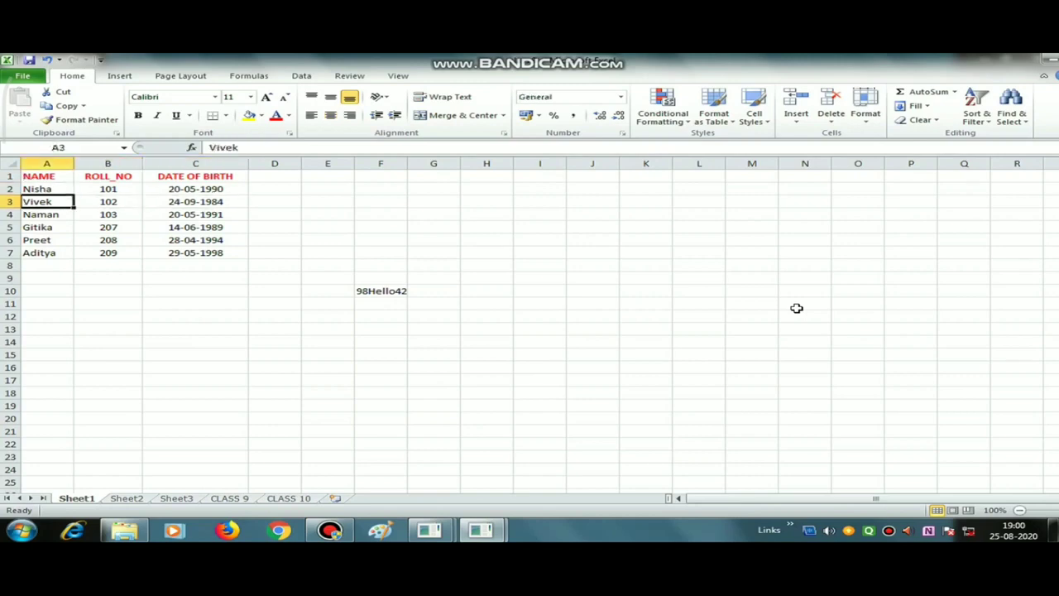
key("Down")
key("Down")
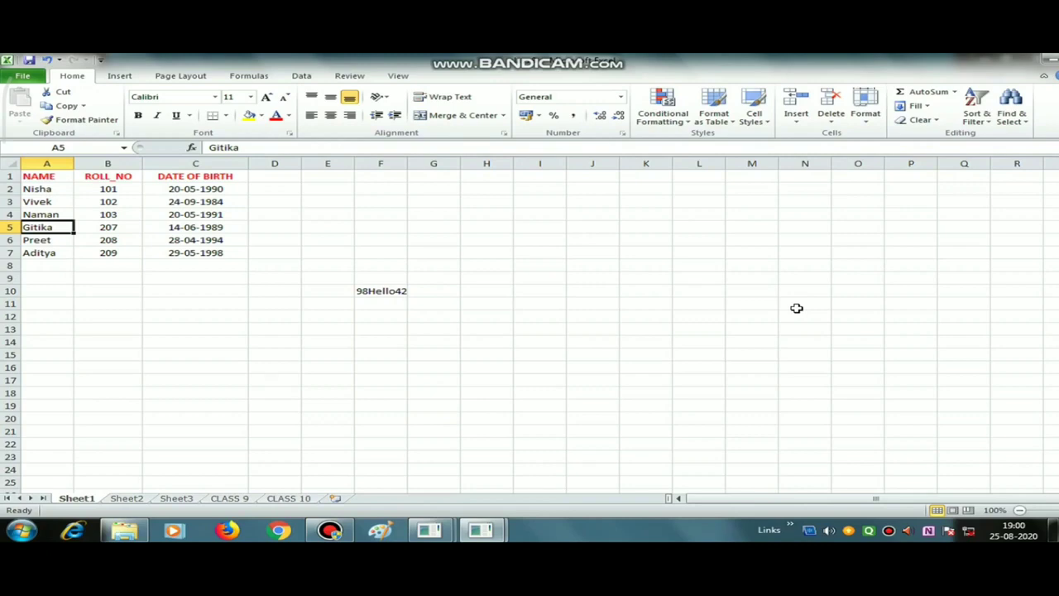
key("Down")
key("Up")
key("Right")
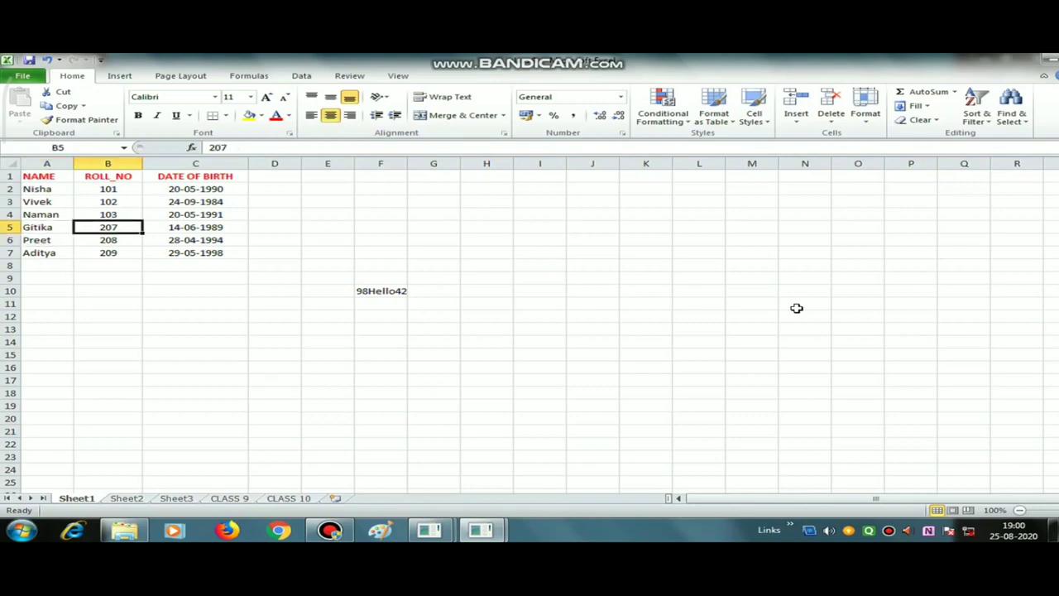
key("Up")
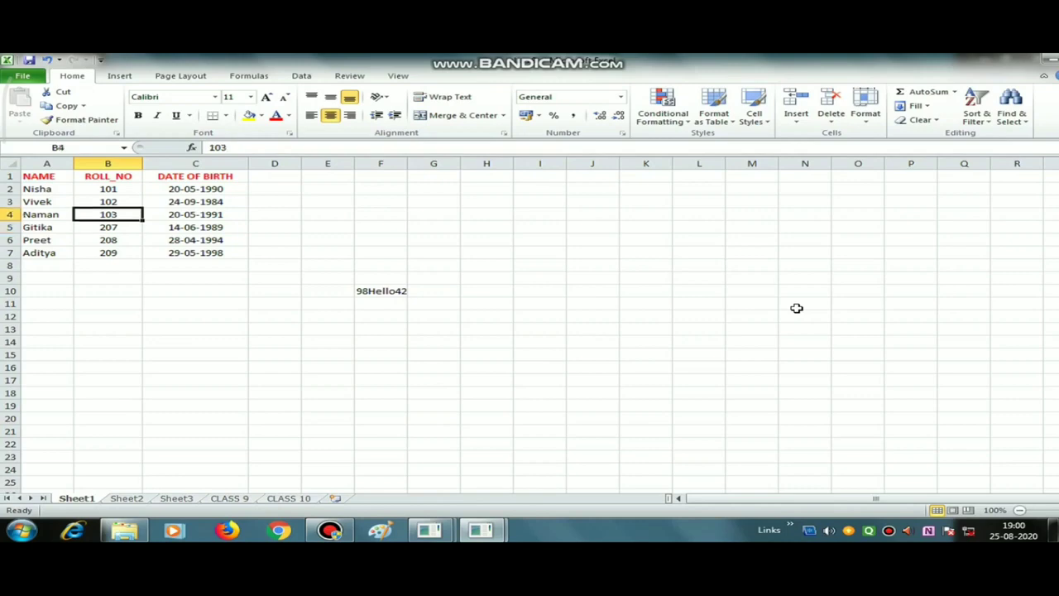
key("Down")
key("Down")
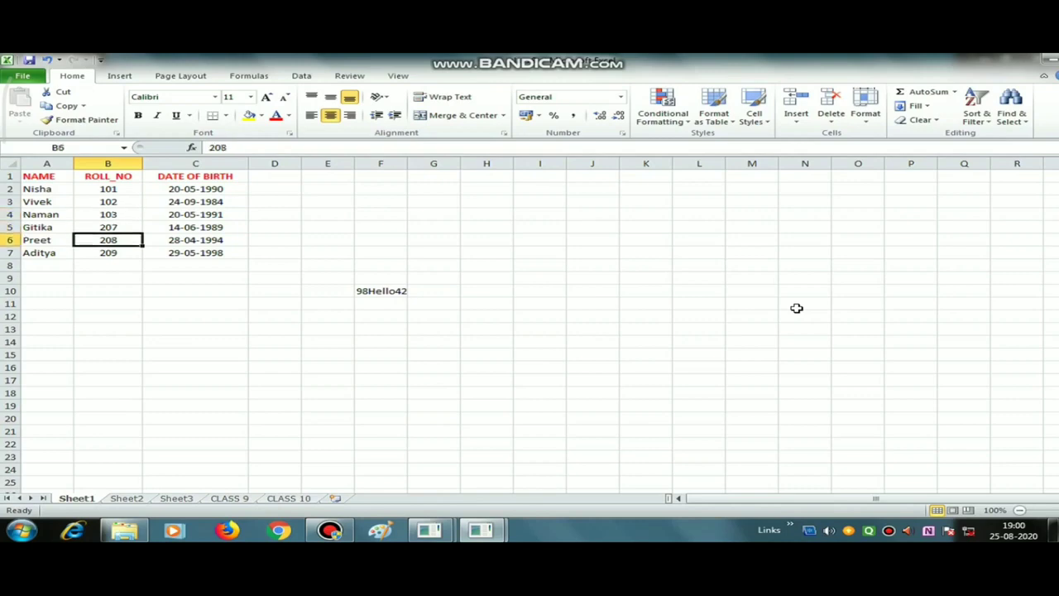
key("Down")
key("Down")
key("Down")
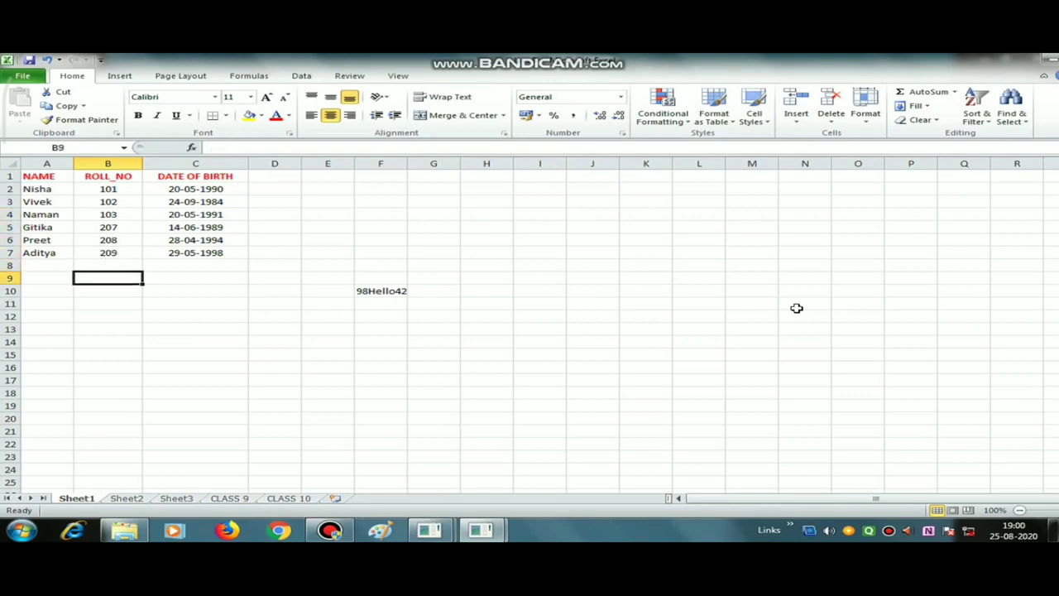
left_click(120, 191)
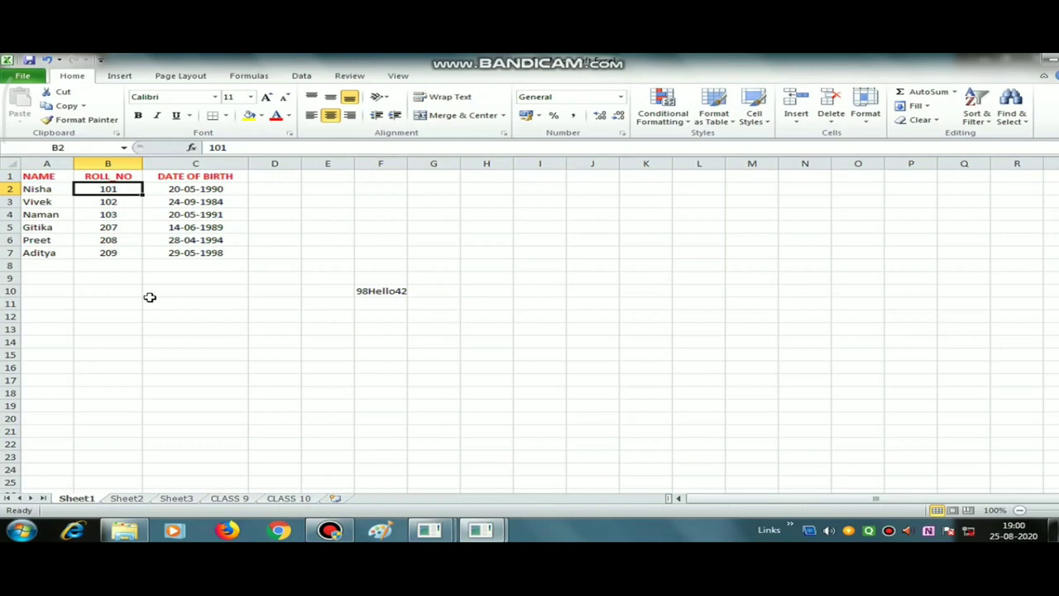
left_click(31, 280)
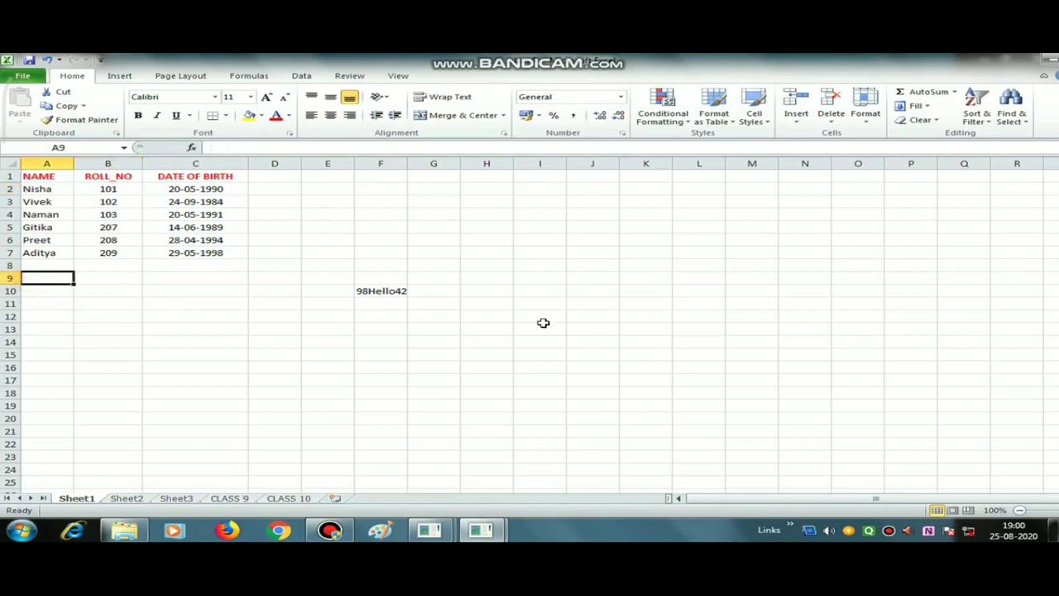
Step: Enter 01481 in A9, see it stored as 1481, and check the number format list
type("014")
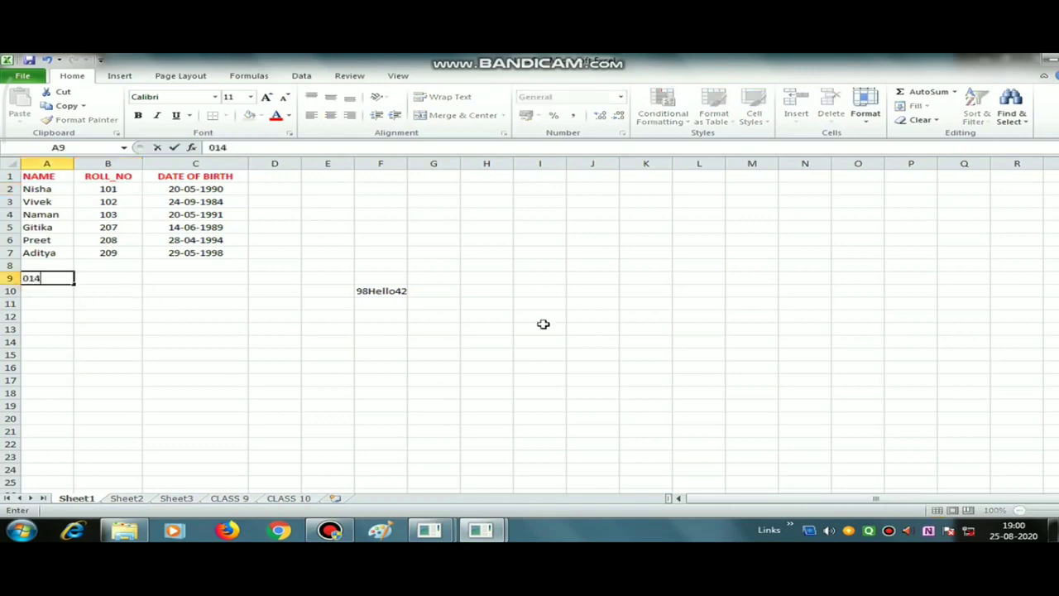
type("81")
key("Return")
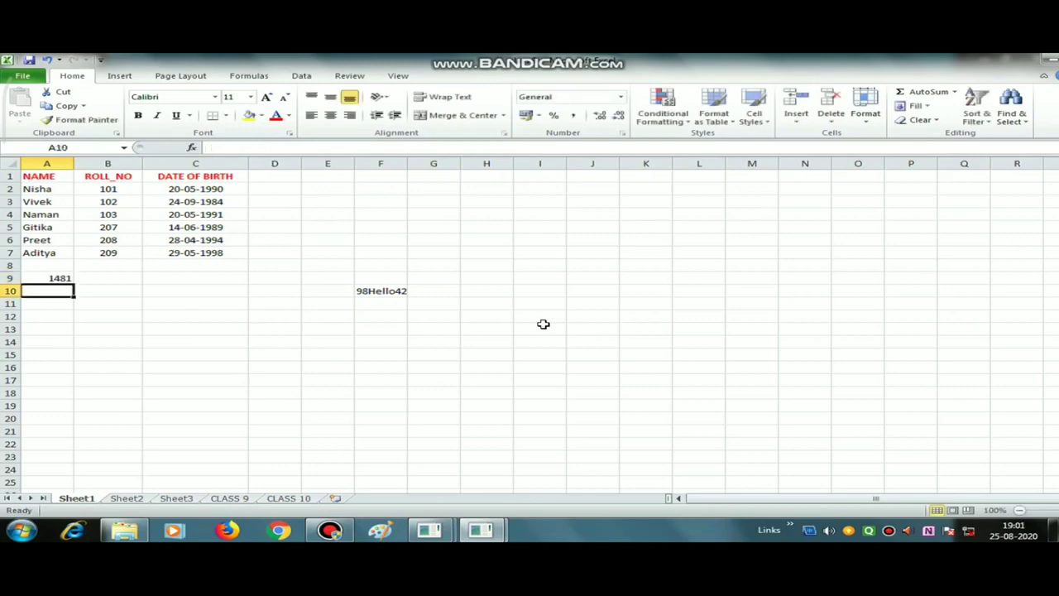
key("Up")
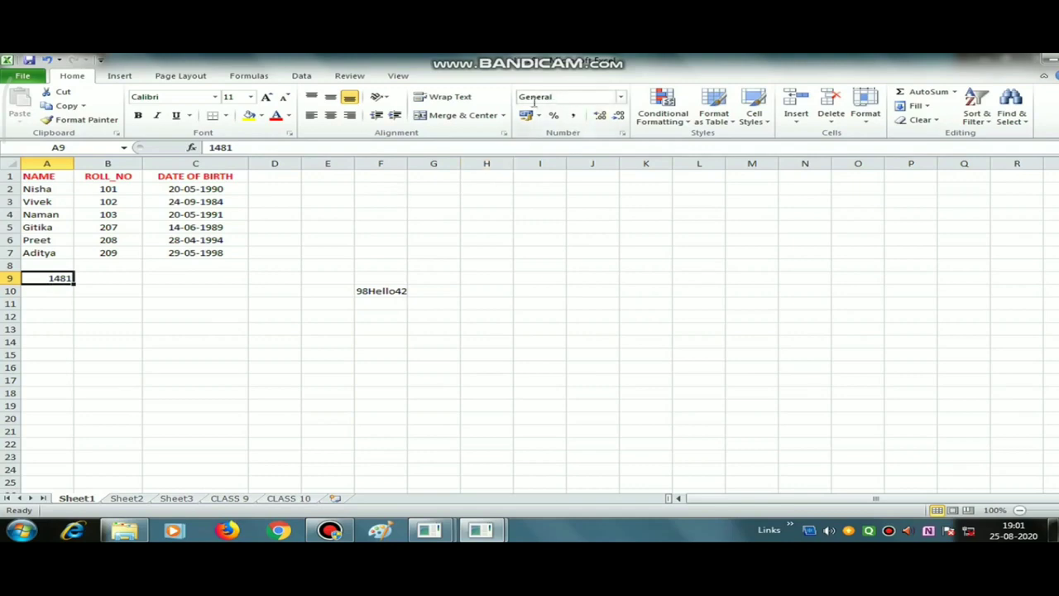
left_click(620, 97)
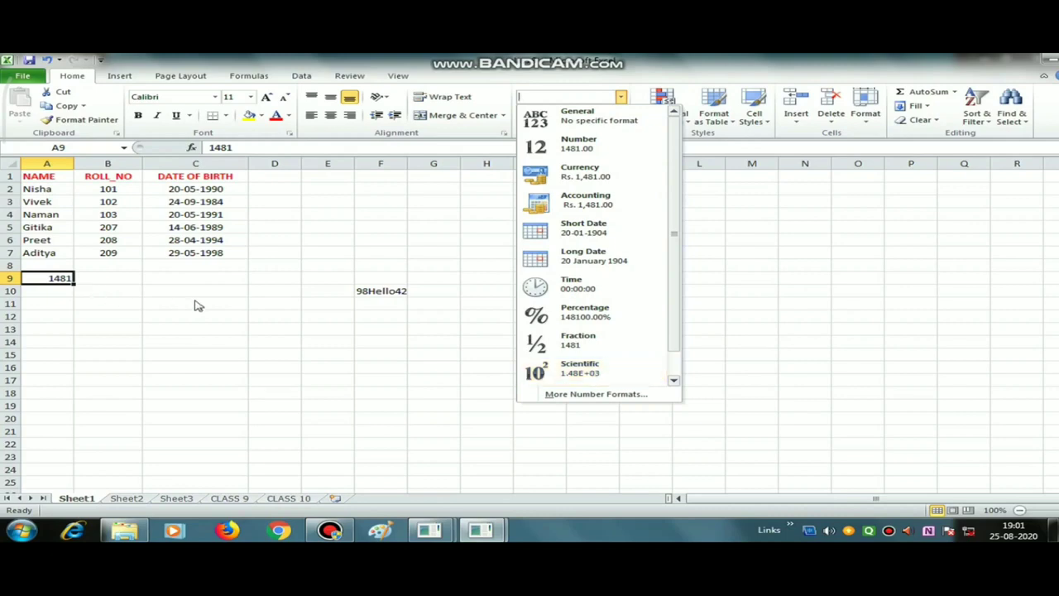
left_click(218, 293)
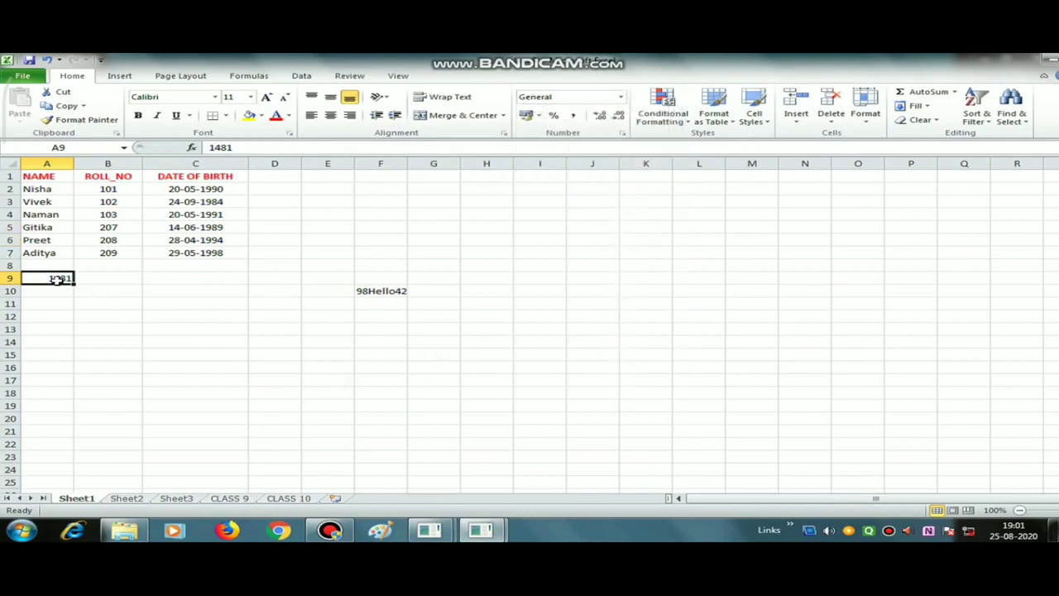
Step: Format cell A9 as Text through the Format Cells dialog
right_click(56, 282)
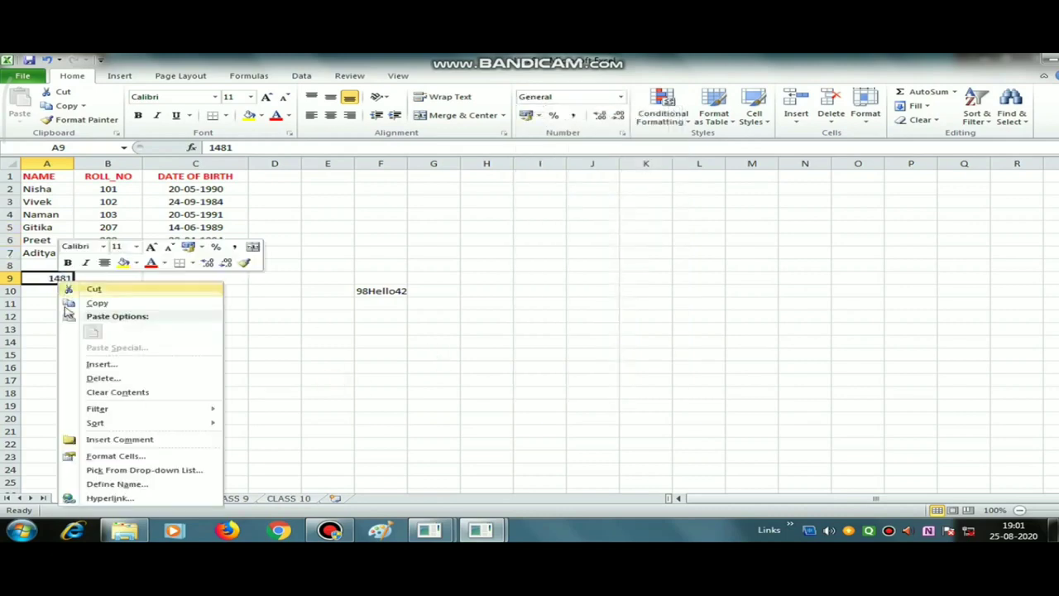
left_click(98, 456)
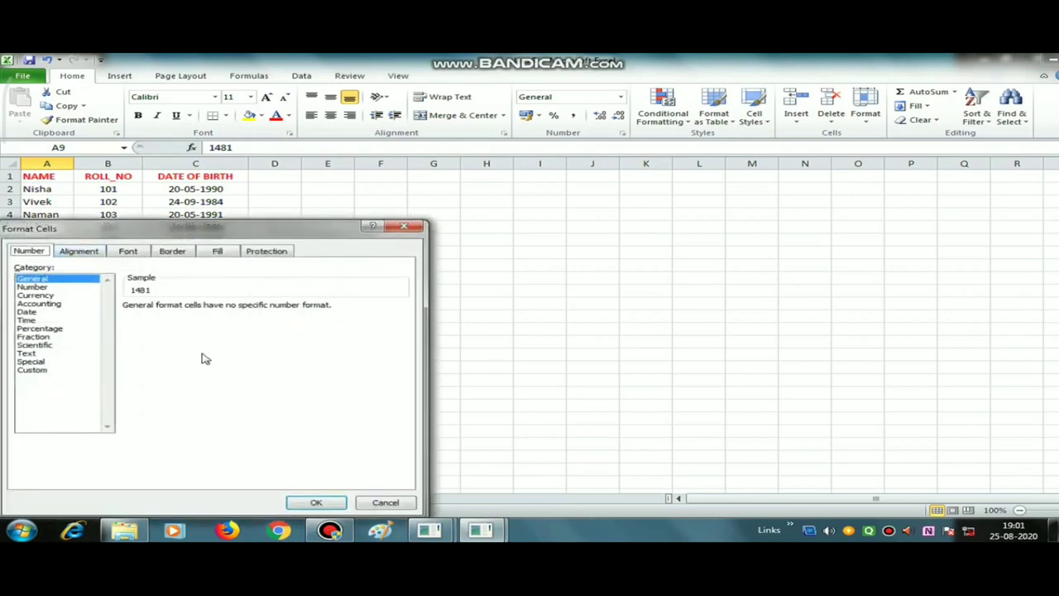
left_click(32, 287)
left_click(29, 353)
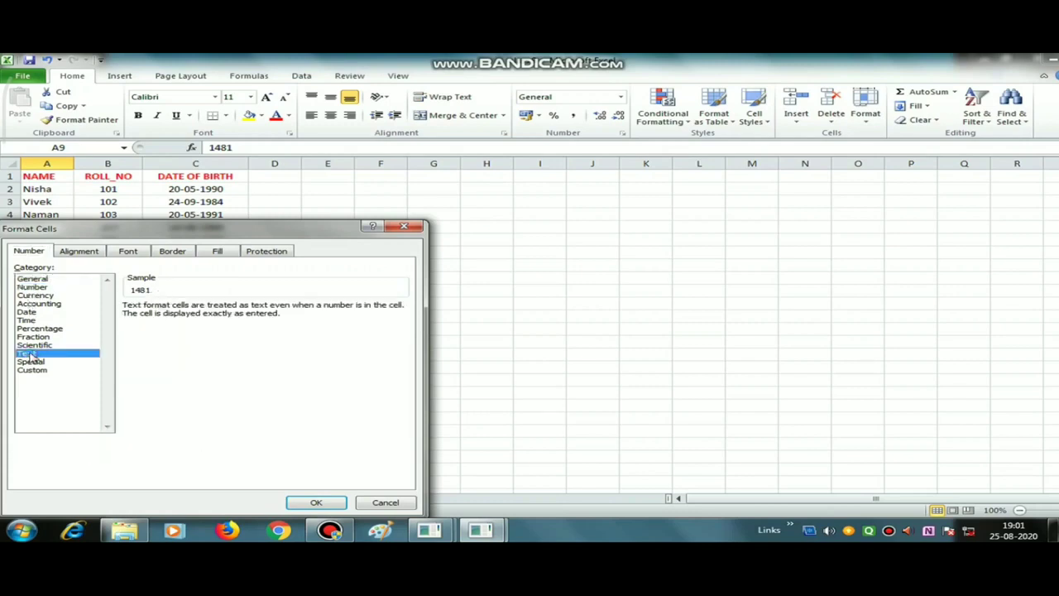
left_click(316, 503)
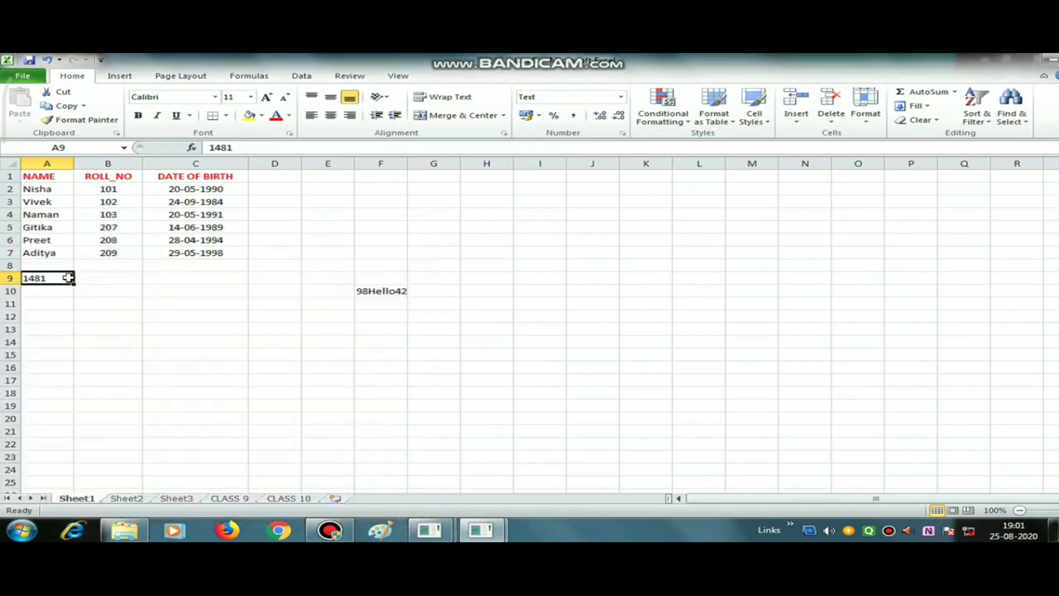
Step: Reformat A9 as Number with two decimals, so it shows 1481.00
right_click(53, 279)
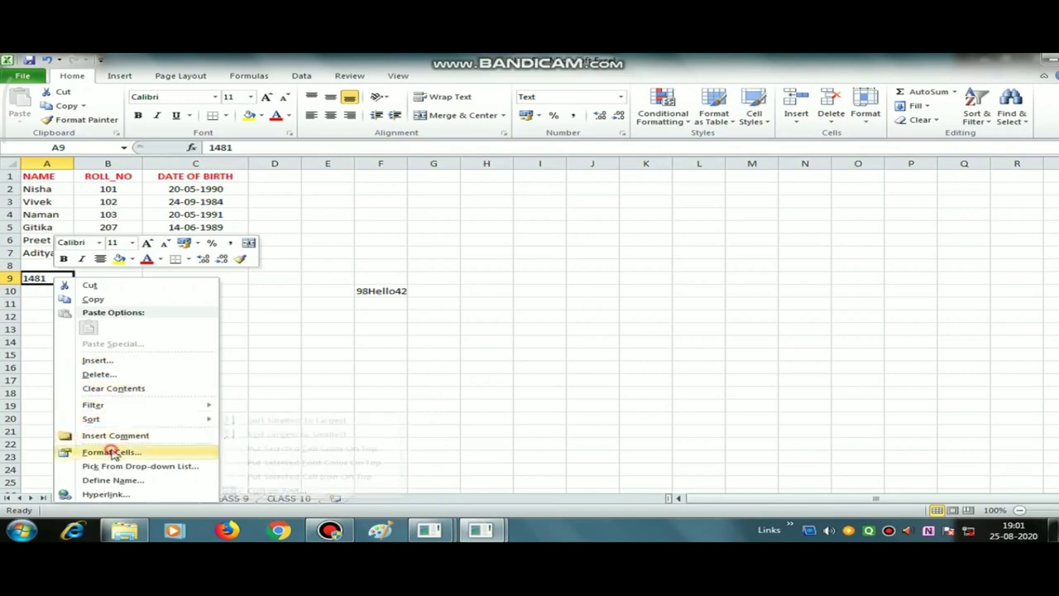
left_click(112, 452)
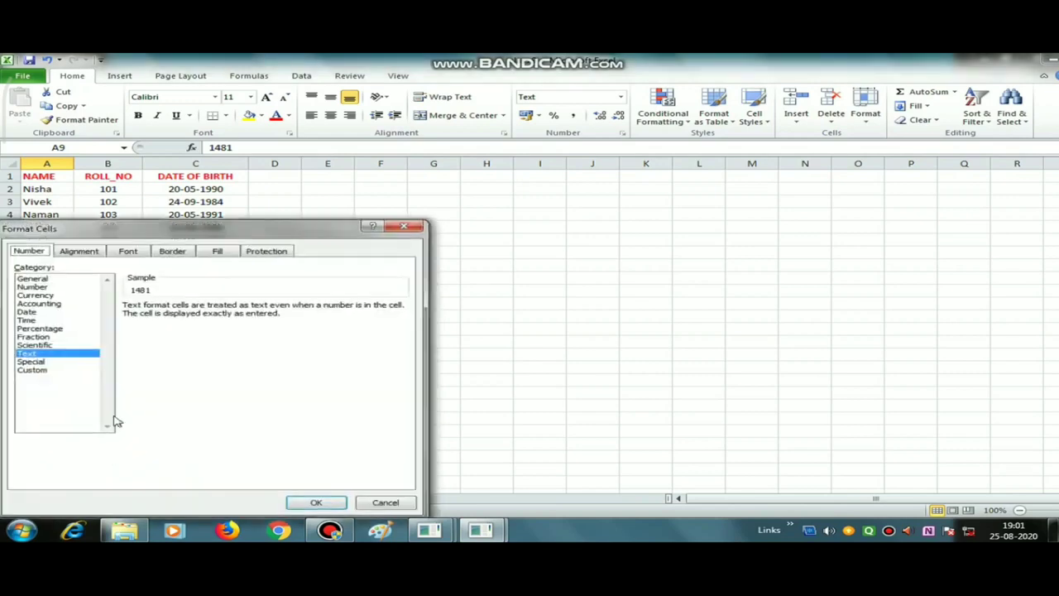
left_click(41, 313)
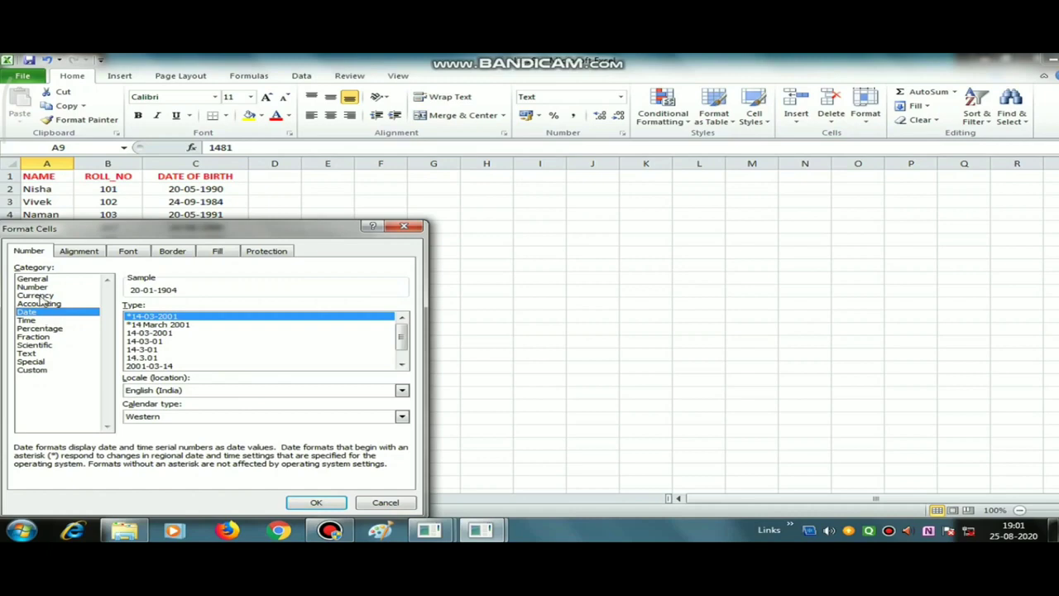
left_click(37, 287)
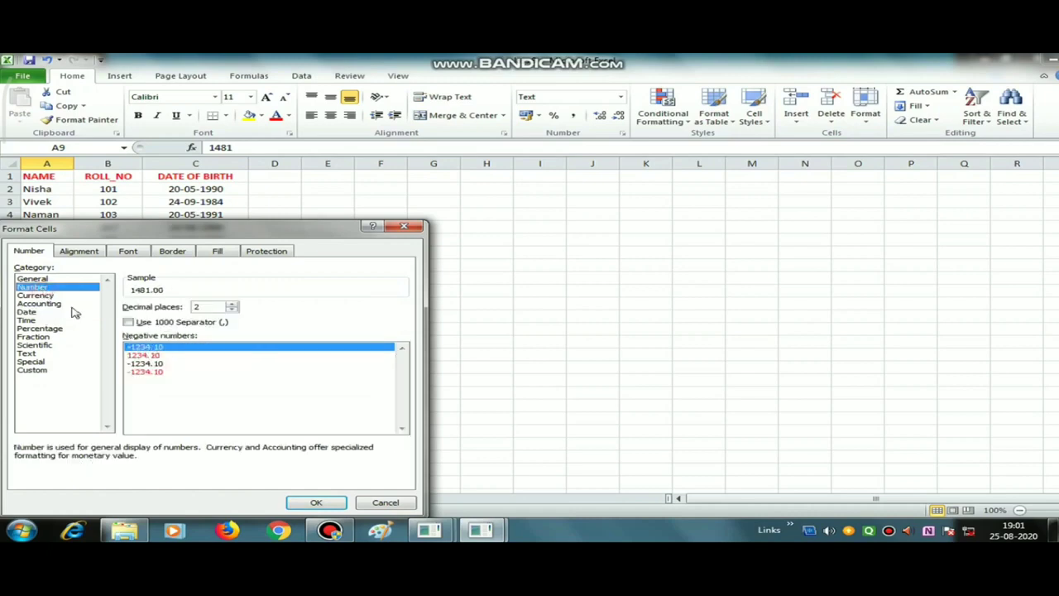
left_click(315, 502)
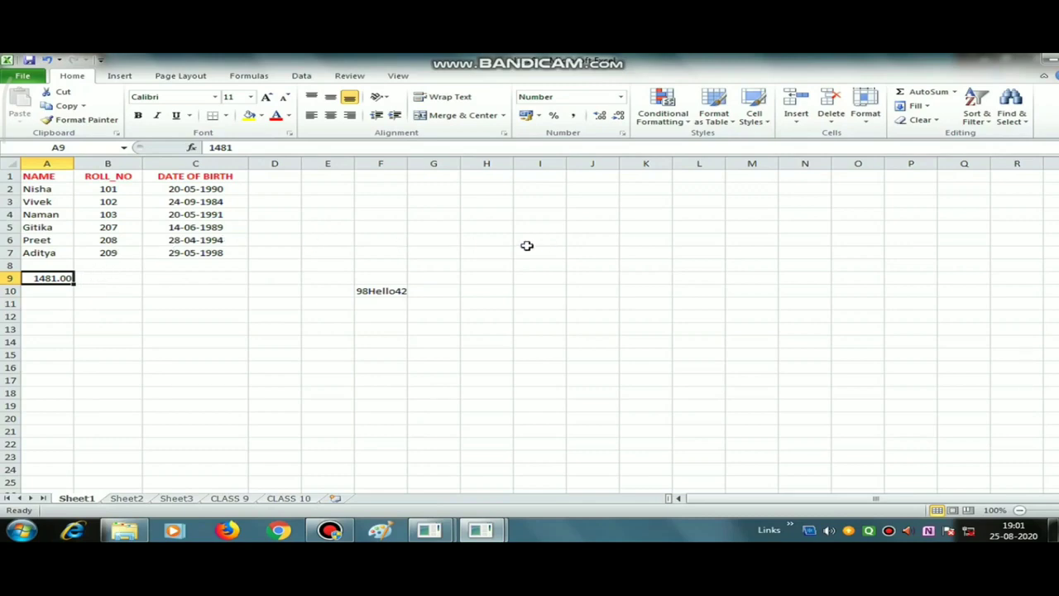
Step: Widen column A and return A9 to the General format
left_click_drag(74, 165, 92, 167)
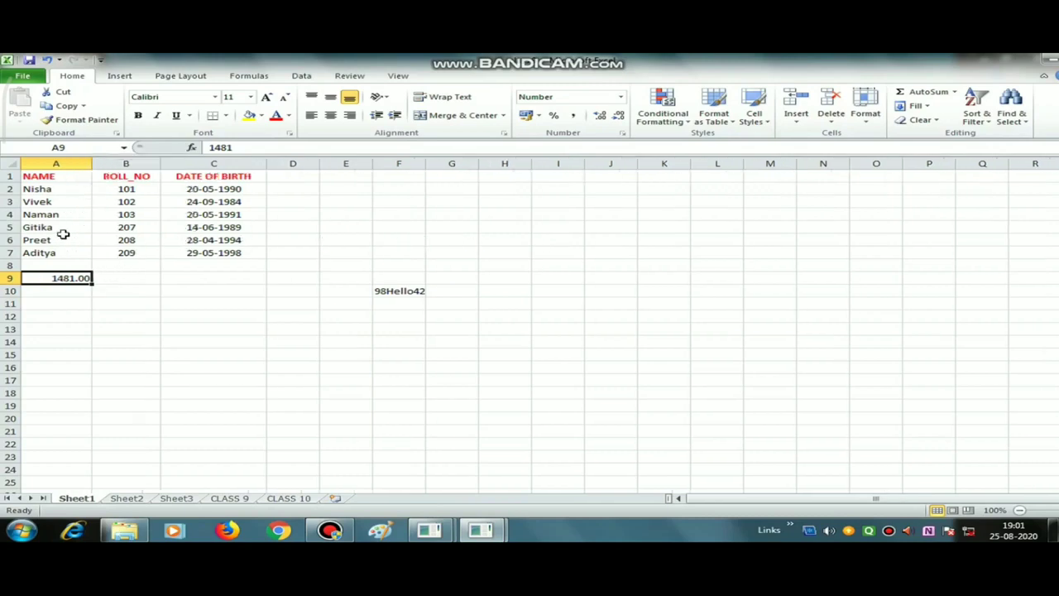
left_click(620, 96)
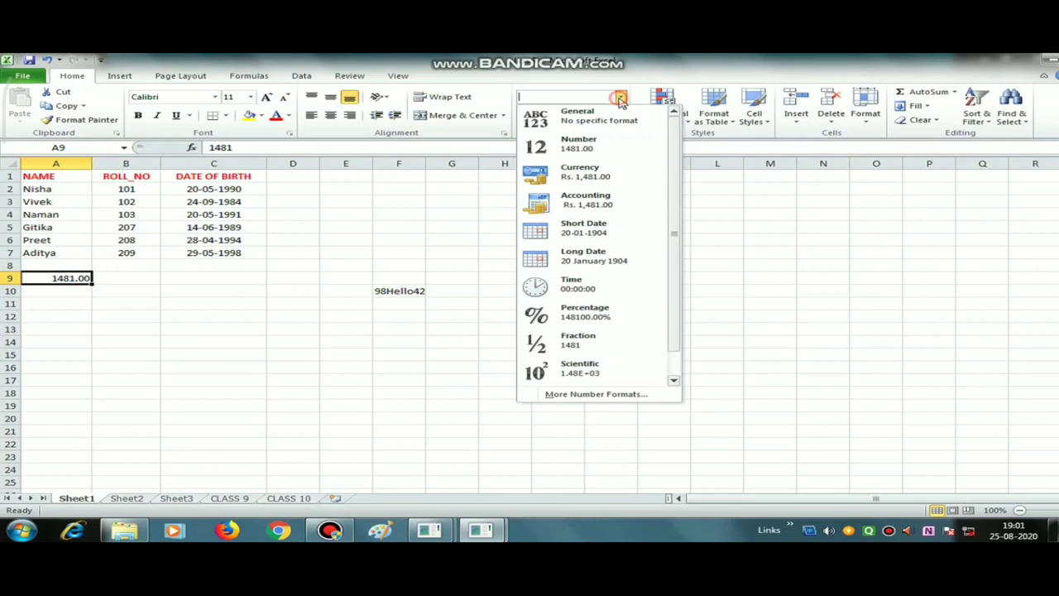
left_click(579, 116)
left_click(517, 276)
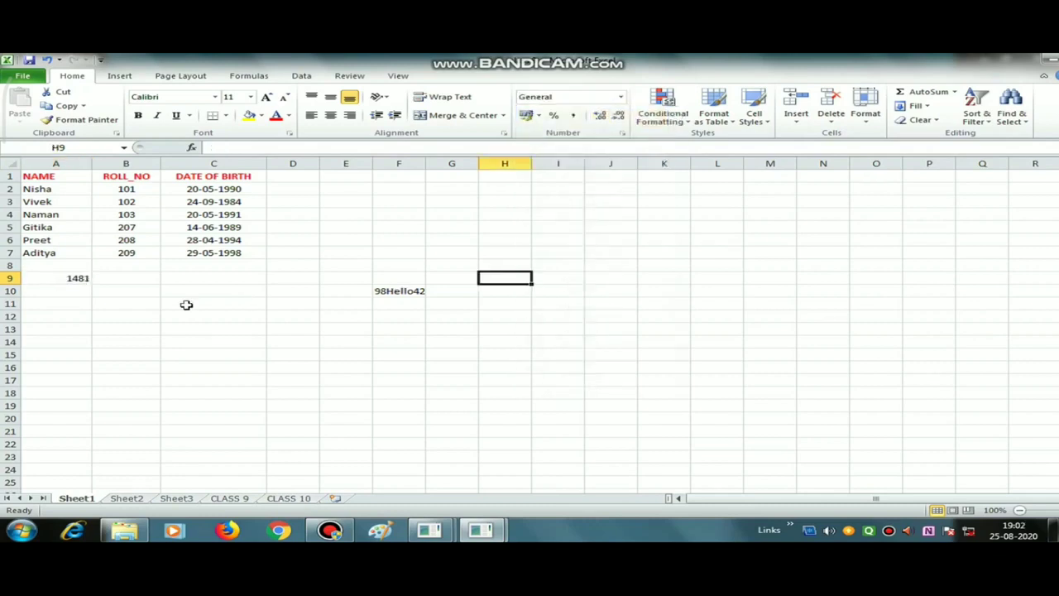
Step: Enter 01481 in B9 and see the leading zero dropped
left_click(146, 276)
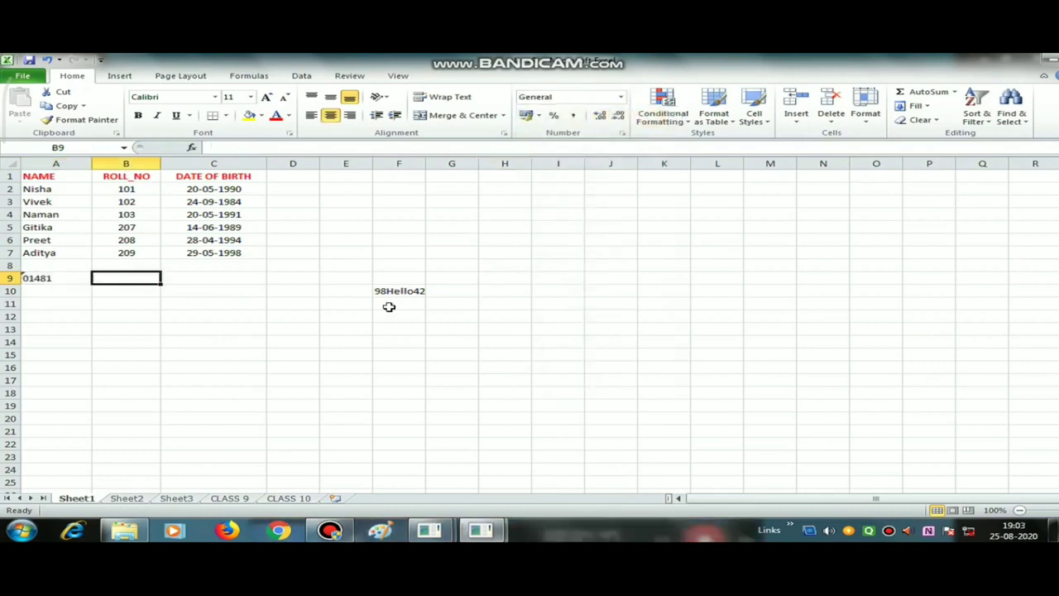
type("01")
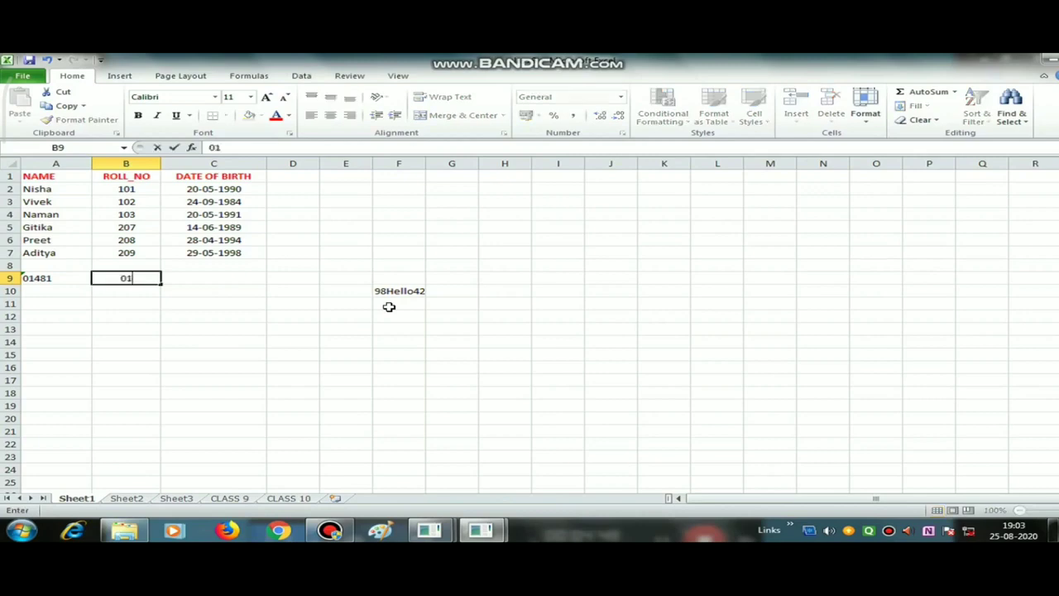
type("481")
key("Return")
key("Up")
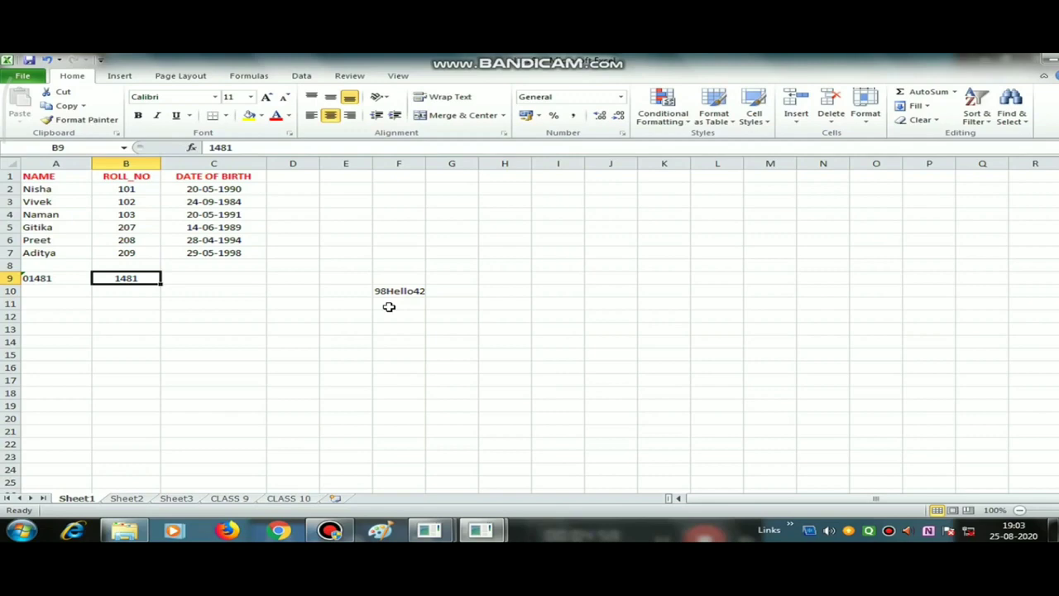
double_click(121, 280)
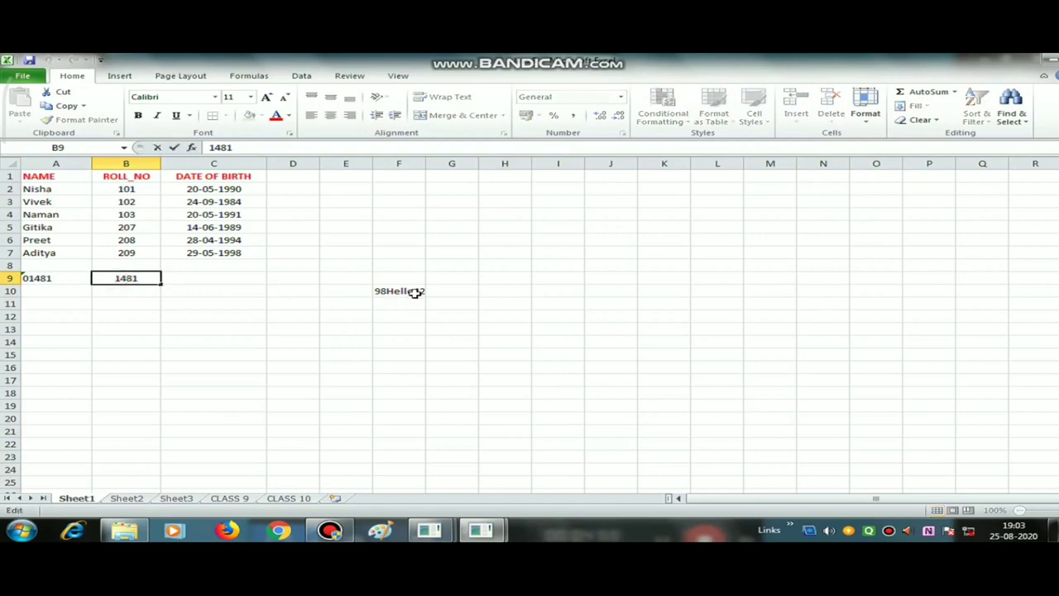
key("Return")
key("Up")
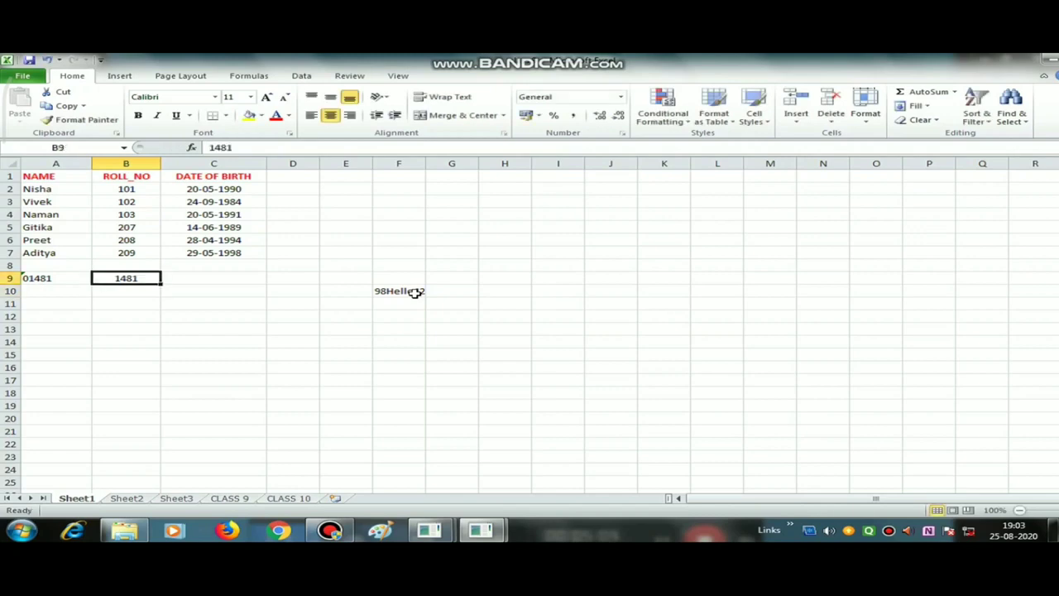
Step: Edit B9 to '01481 so the leading zero is kept as text
key("F2")
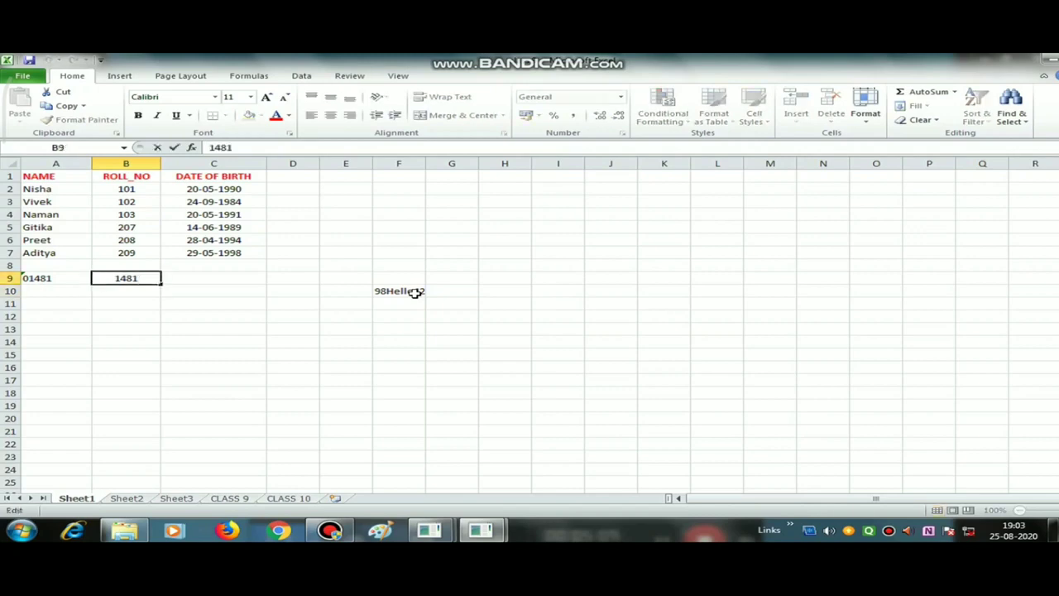
key("Home")
type("'")
type("0")
key("Return")
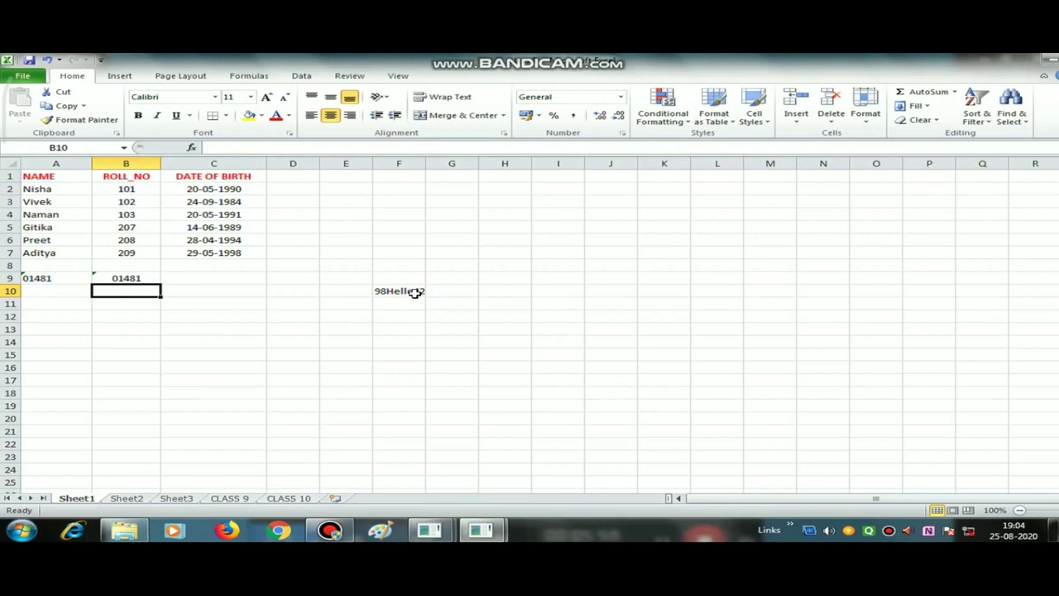
key("Up")
key("Up")
key("Up")
key("Up")
key("Up")
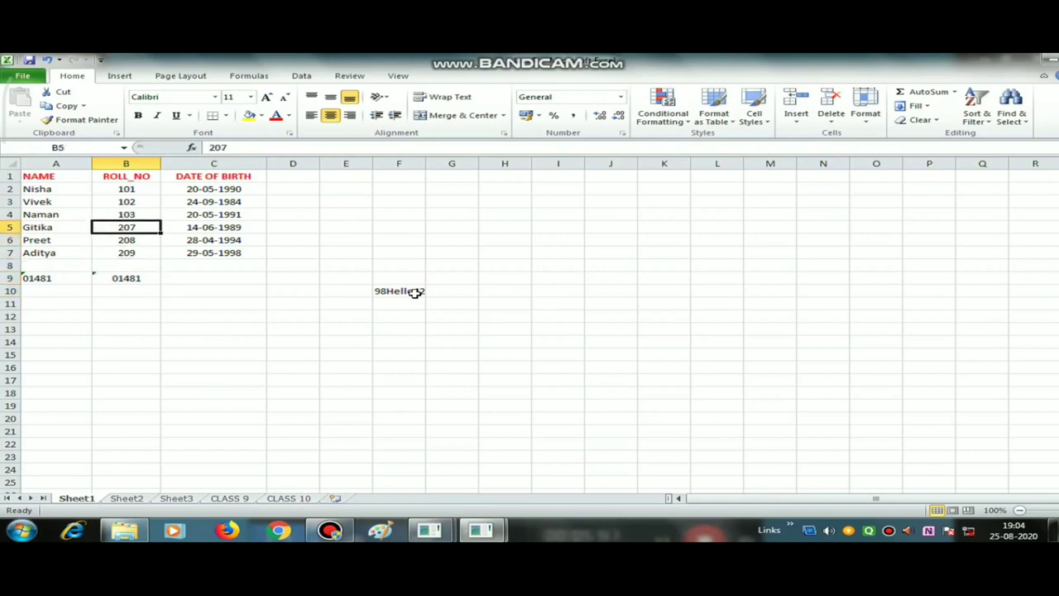
key("Up")
key("Up")
key("Up")
key("Right")
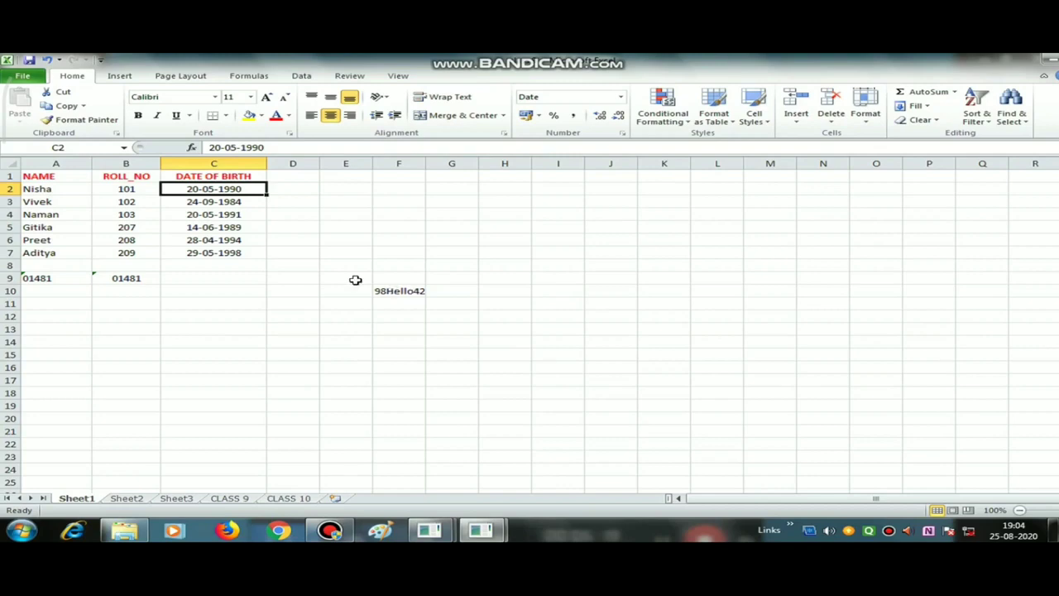
Step: Change the C2 date separators from hyphens to slashes
double_click(201, 189)
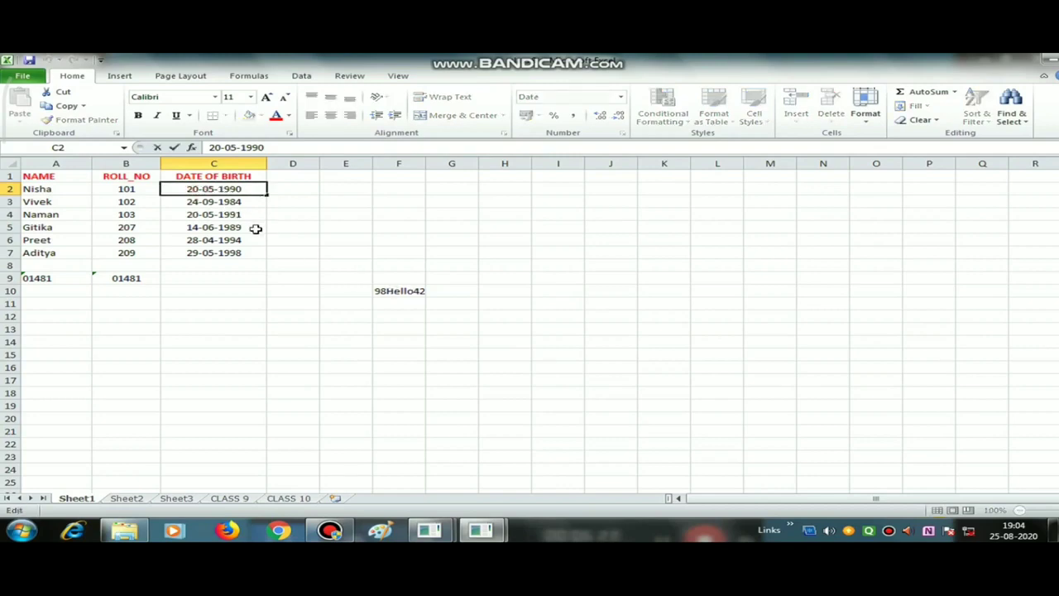
key("BackSpace")
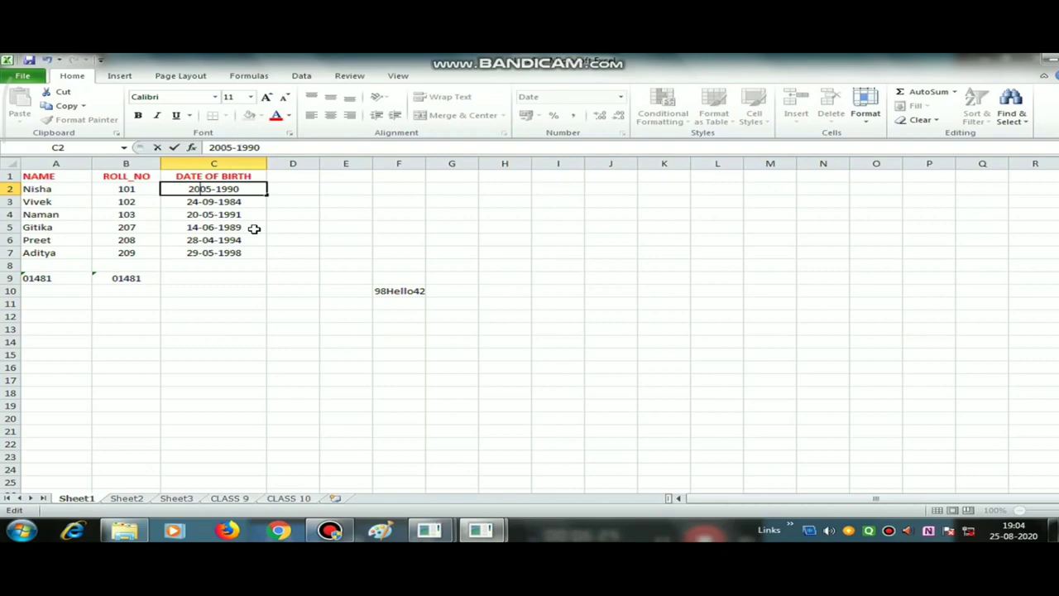
type("/")
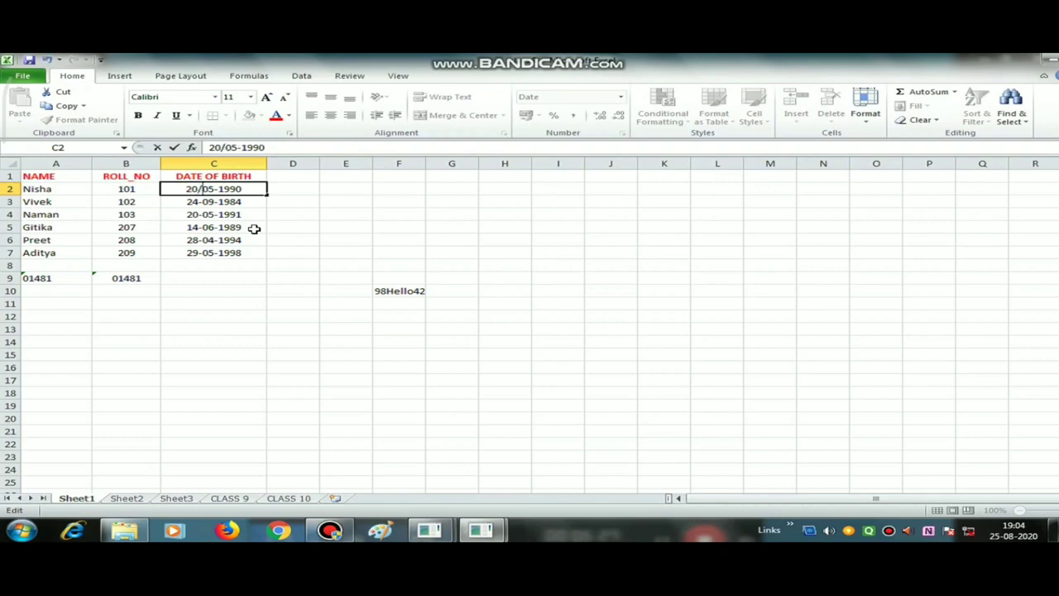
key("Right")
key("Right")
key("BackSpace")
type("/")
key("Return")
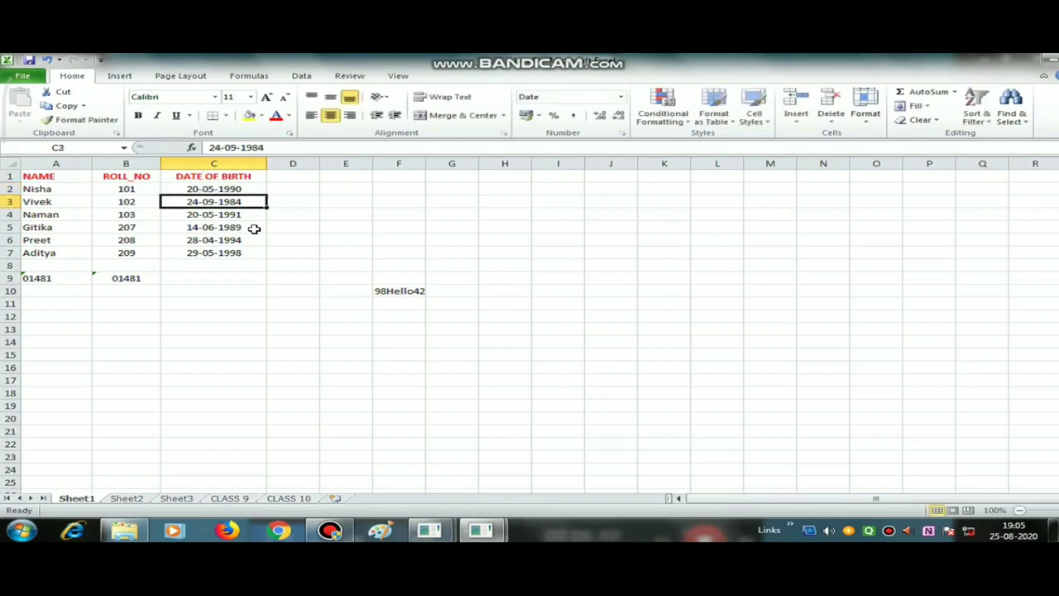
key("Up")
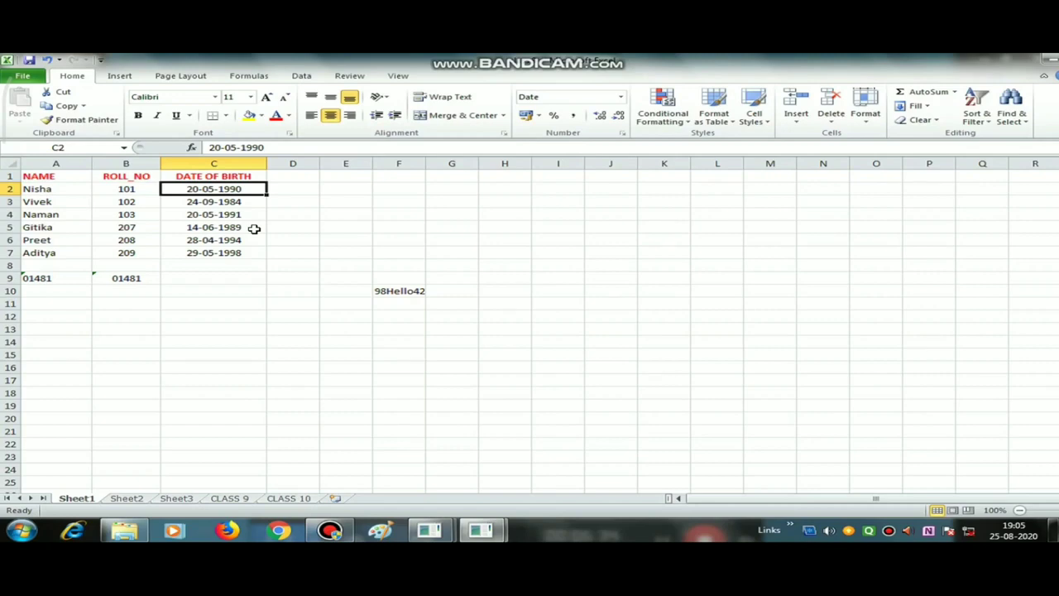
Step: Apply the *14 March 2001 long date format to C2
right_click(257, 189)
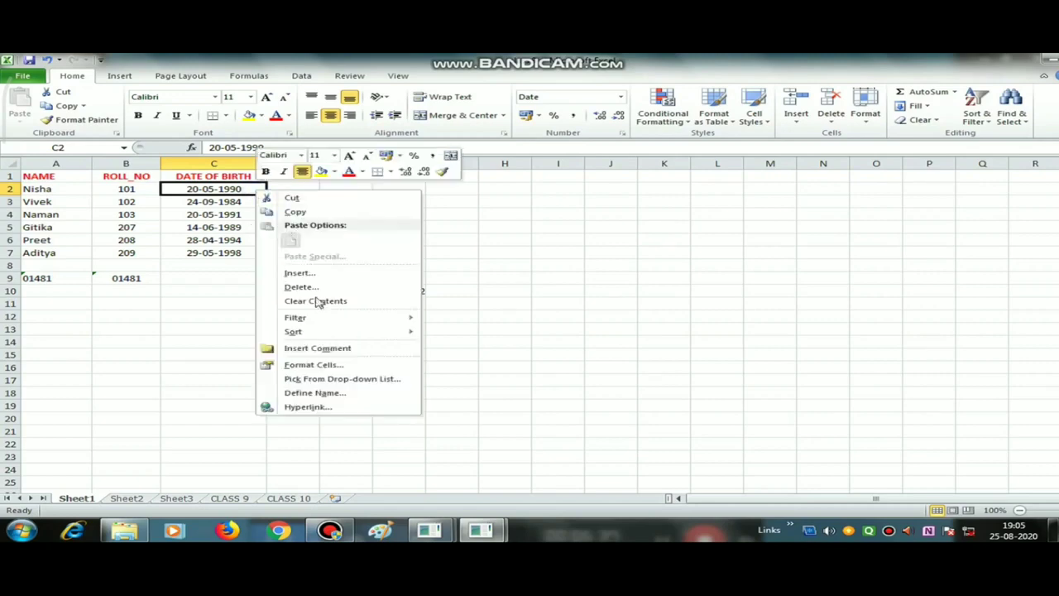
left_click(238, 192)
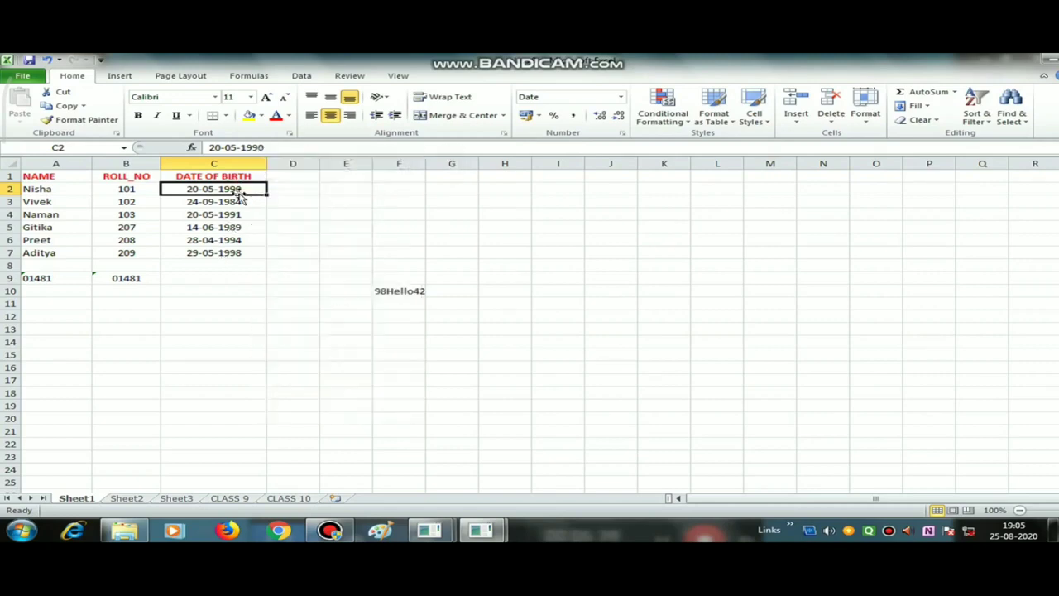
right_click(241, 189)
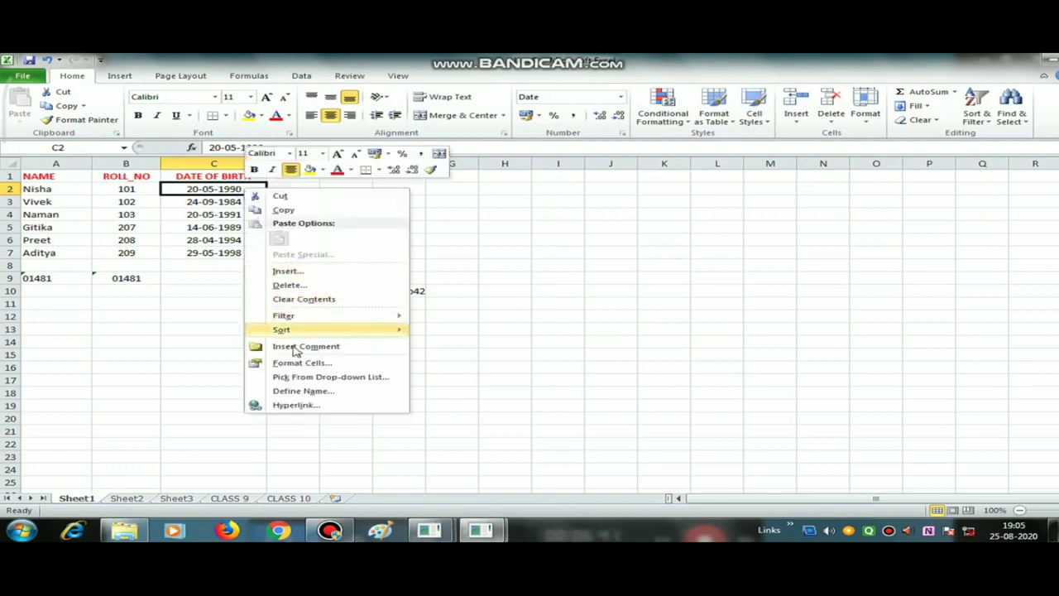
left_click(299, 365)
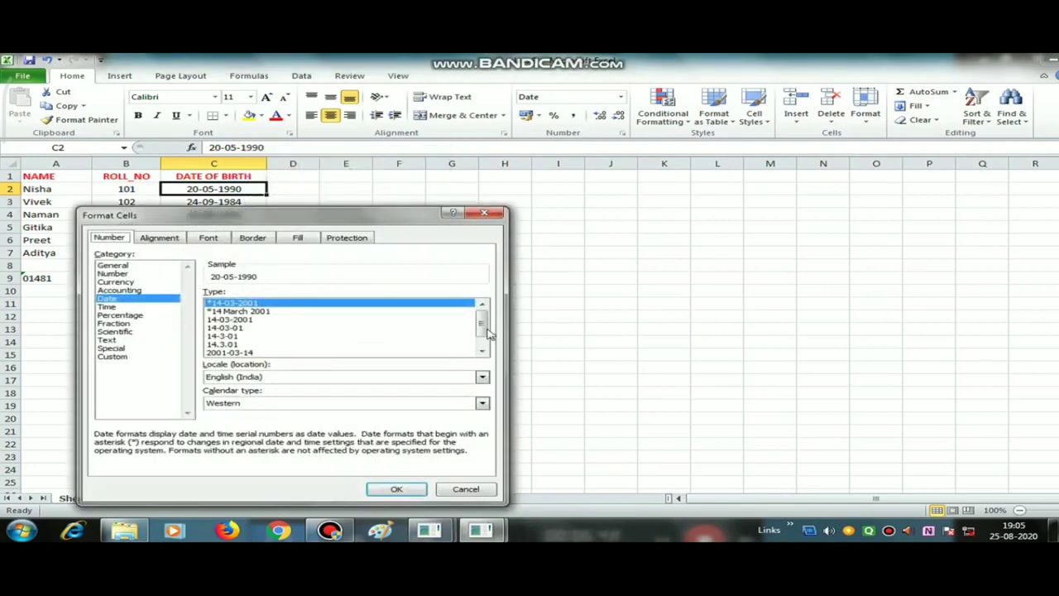
scroll(488, 329, "down", 1)
scroll(489, 322, "up", 1)
left_click(241, 311)
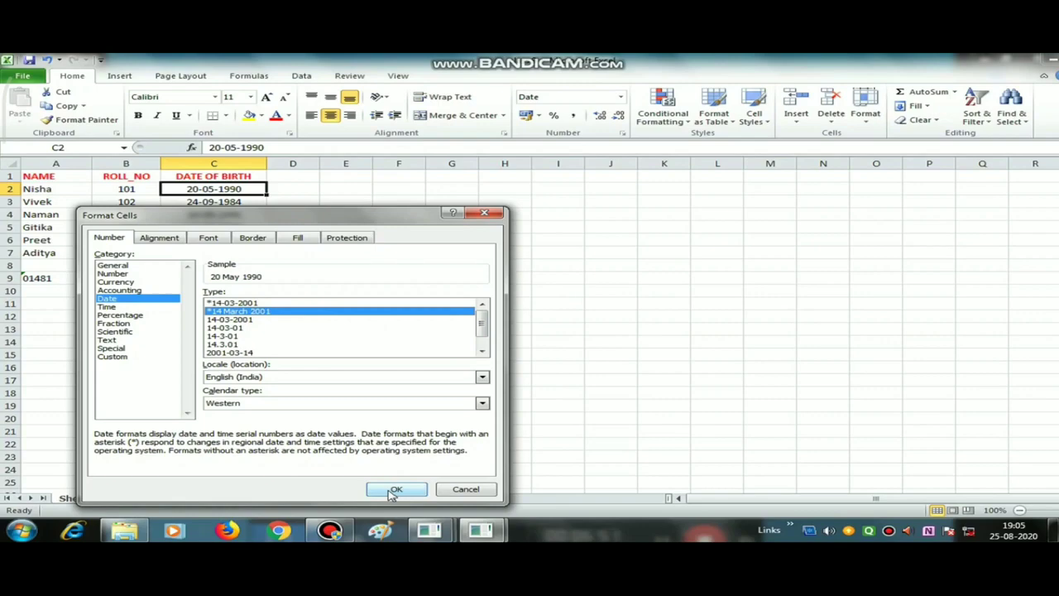
left_click(394, 490)
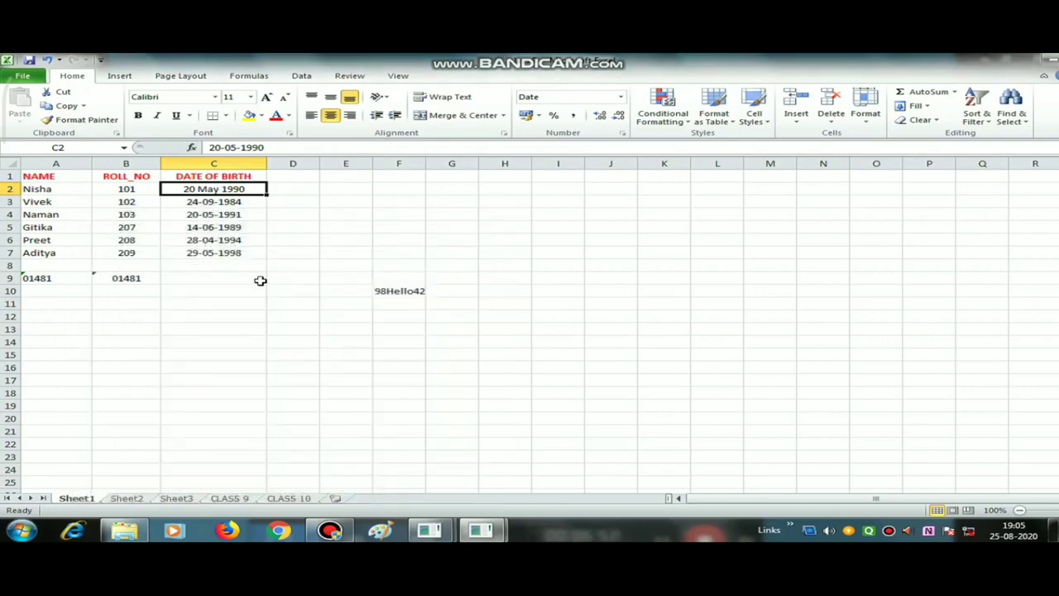
Step: Give C3 the long date format, showing 24 September 1984
right_click(237, 203)
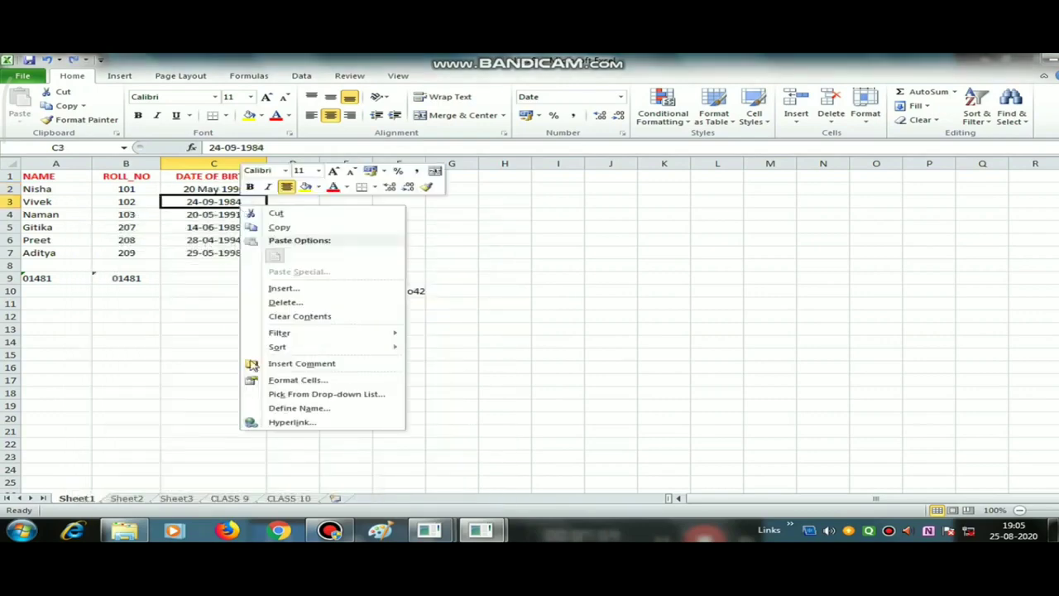
left_click(277, 380)
left_click(228, 325)
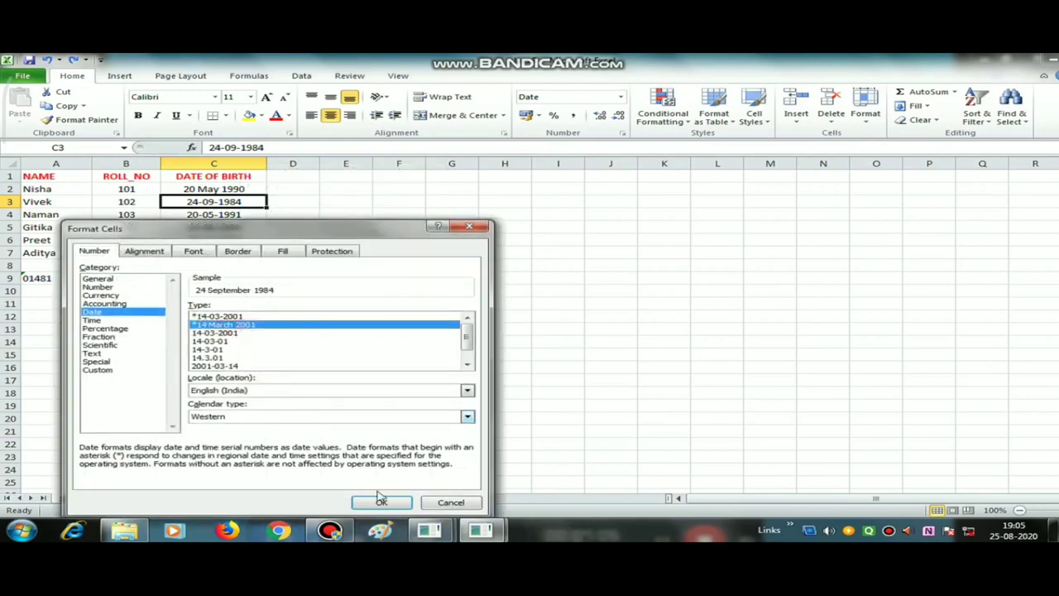
left_click(382, 503)
left_click(348, 354)
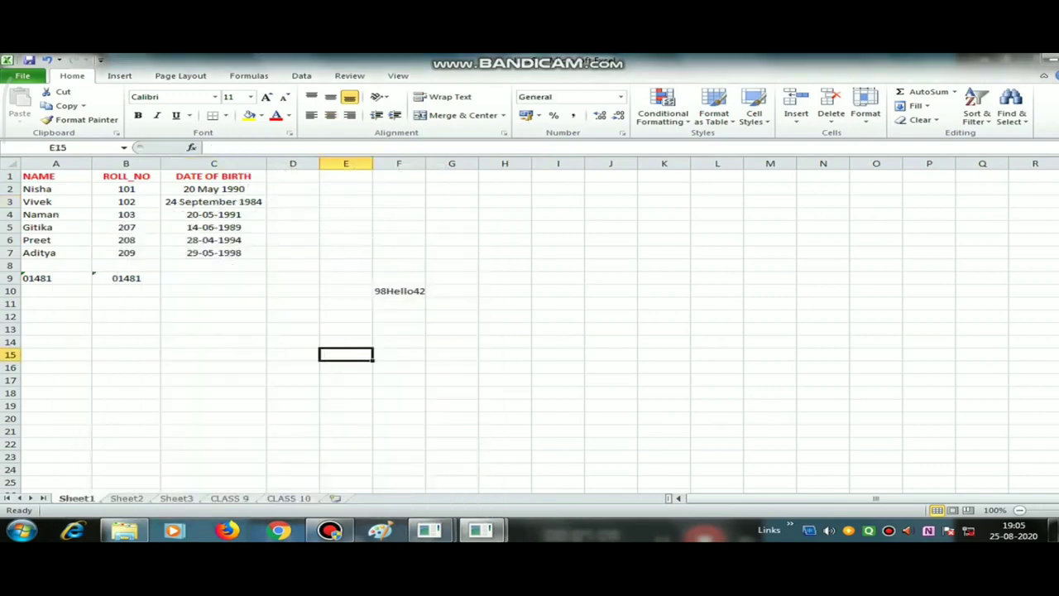
Step: Format C4 with the year-first 2001-03-14 date type, showing 1991-05-20
left_click(261, 217)
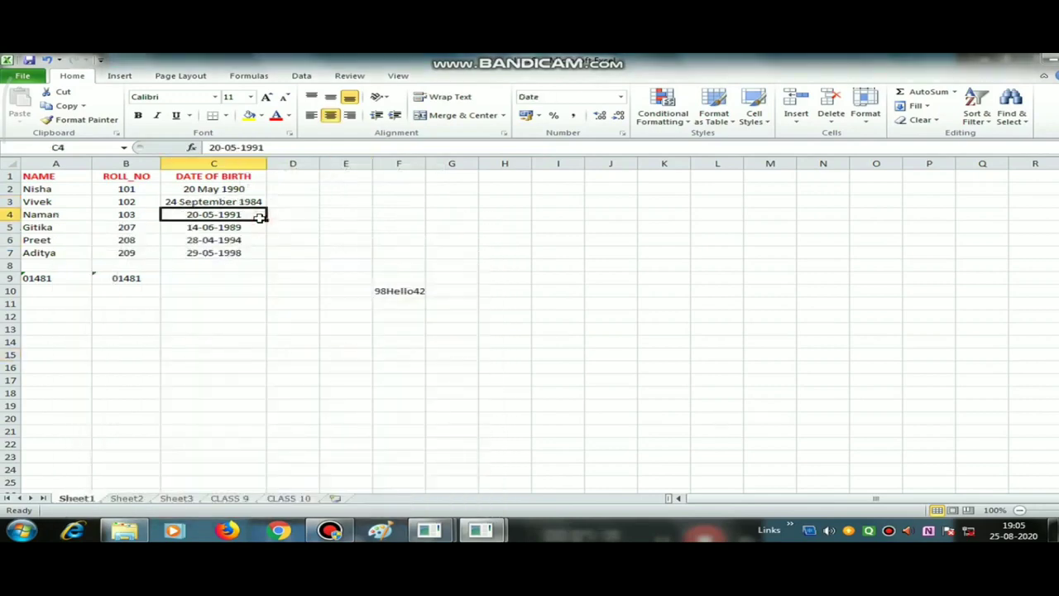
right_click(262, 217)
left_click(323, 393)
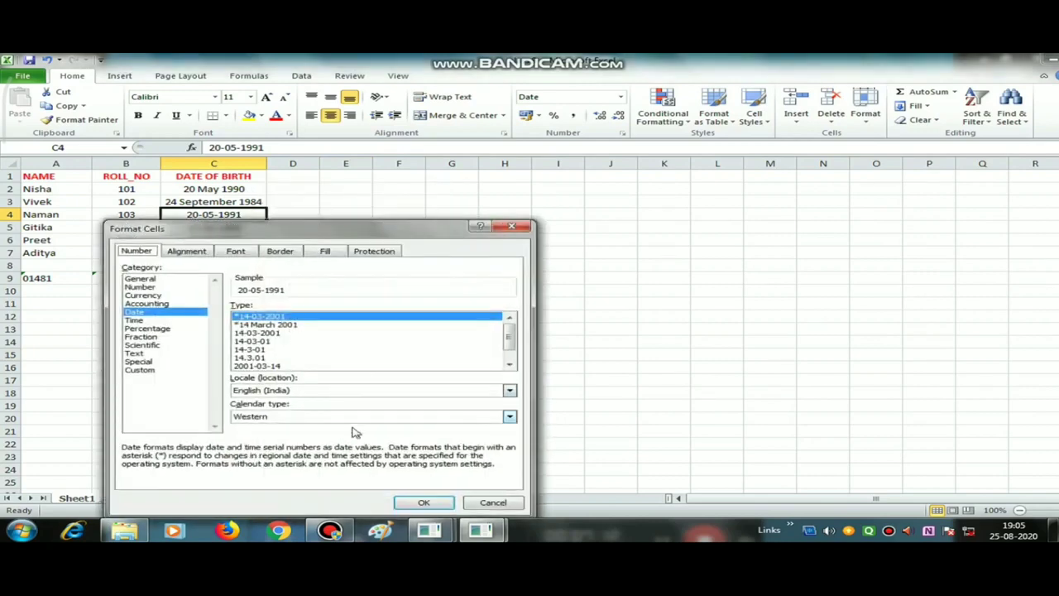
left_click(510, 359)
left_click(510, 318)
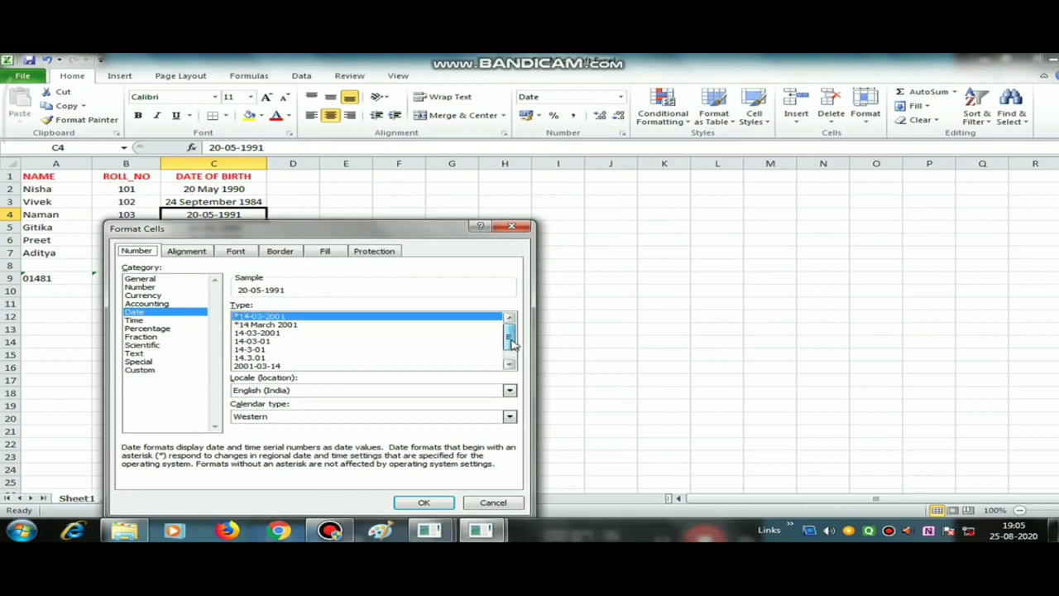
left_click(265, 333)
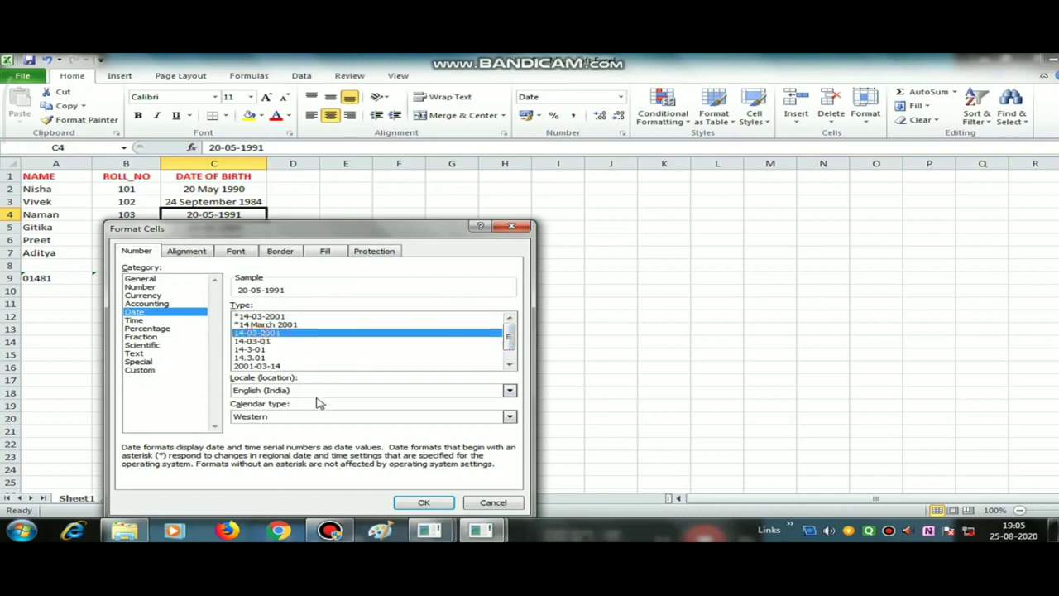
left_click(260, 351)
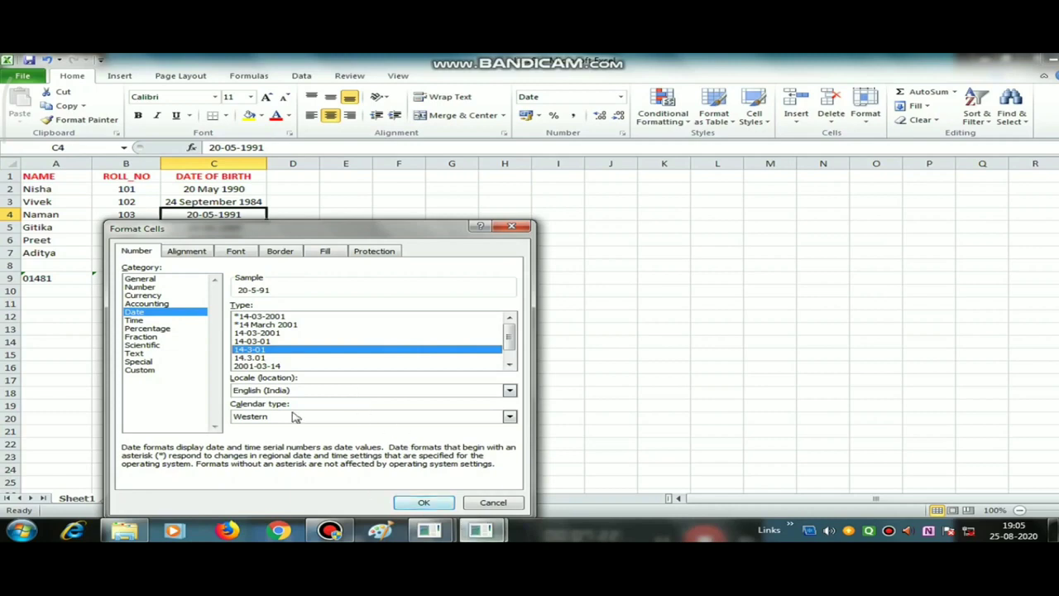
left_click(257, 366)
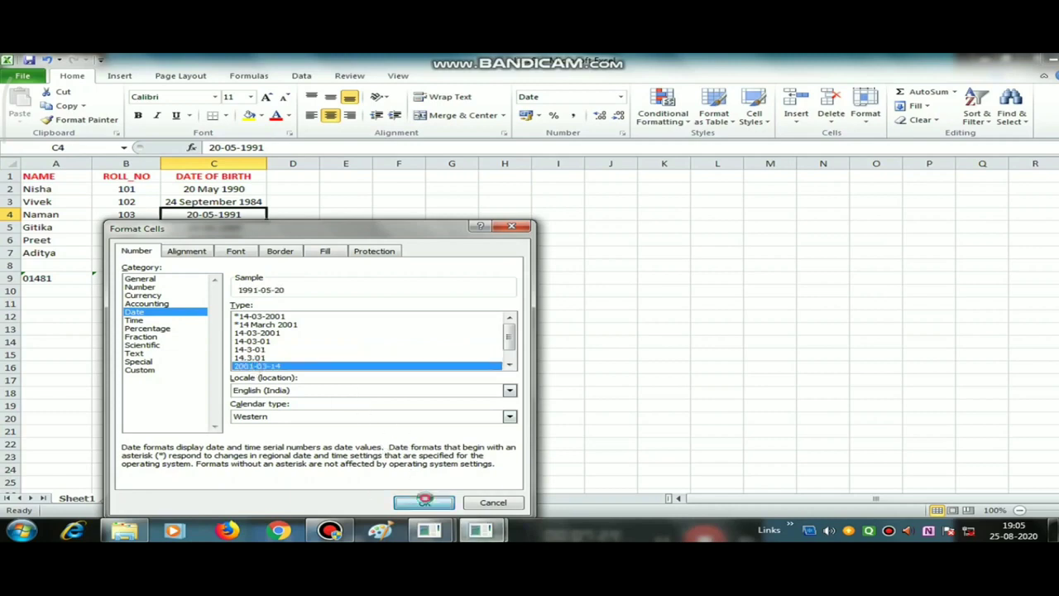
left_click(423, 502)
left_click(222, 232)
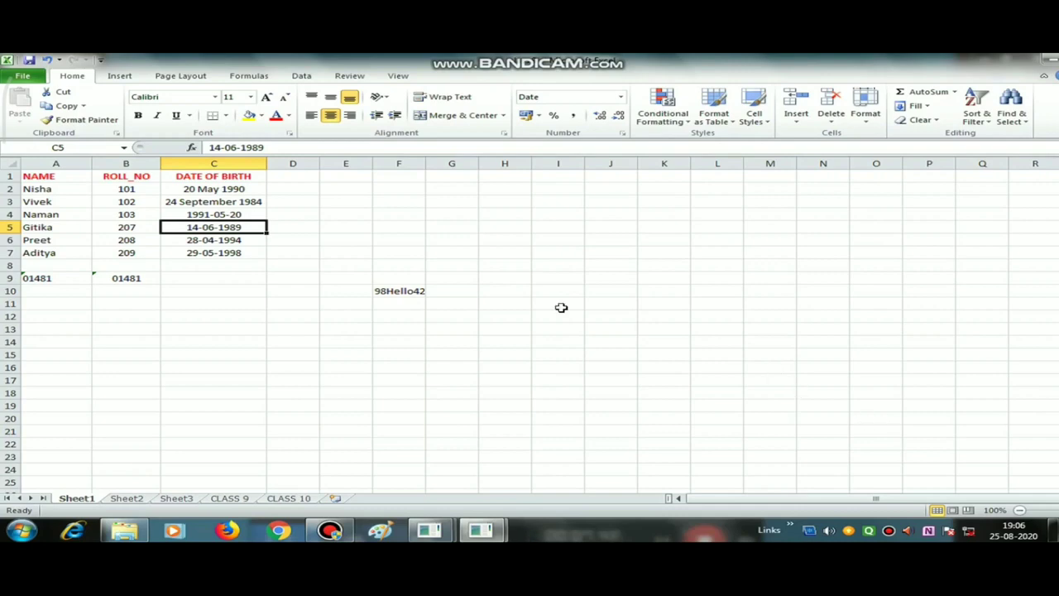
Step: Enter 12:23:51 in C9 and apply the Time number format to it
left_click(220, 213)
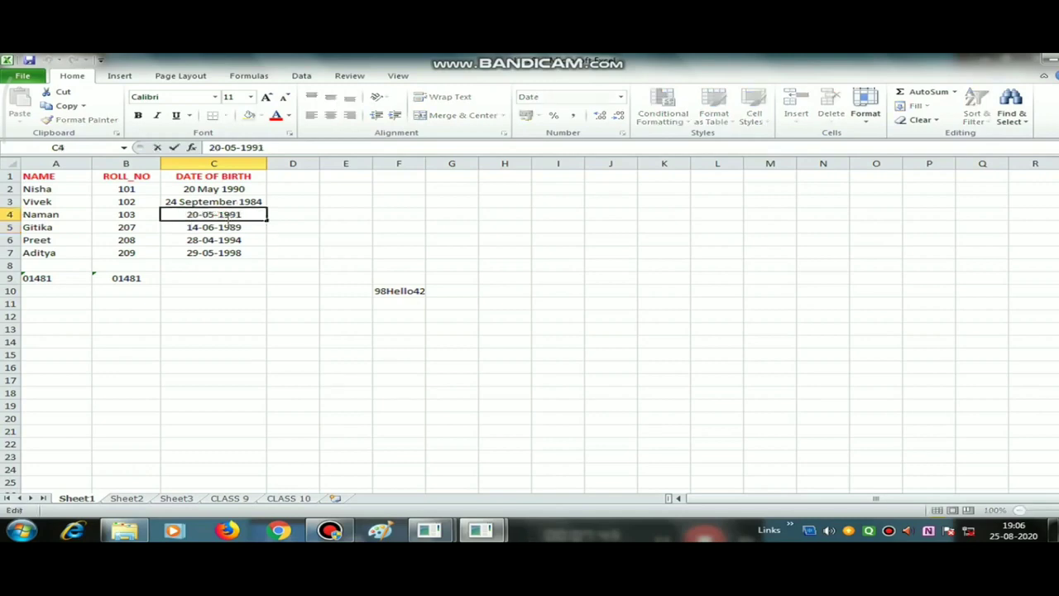
key("Down")
key("Down")
key("Down")
left_click(238, 215)
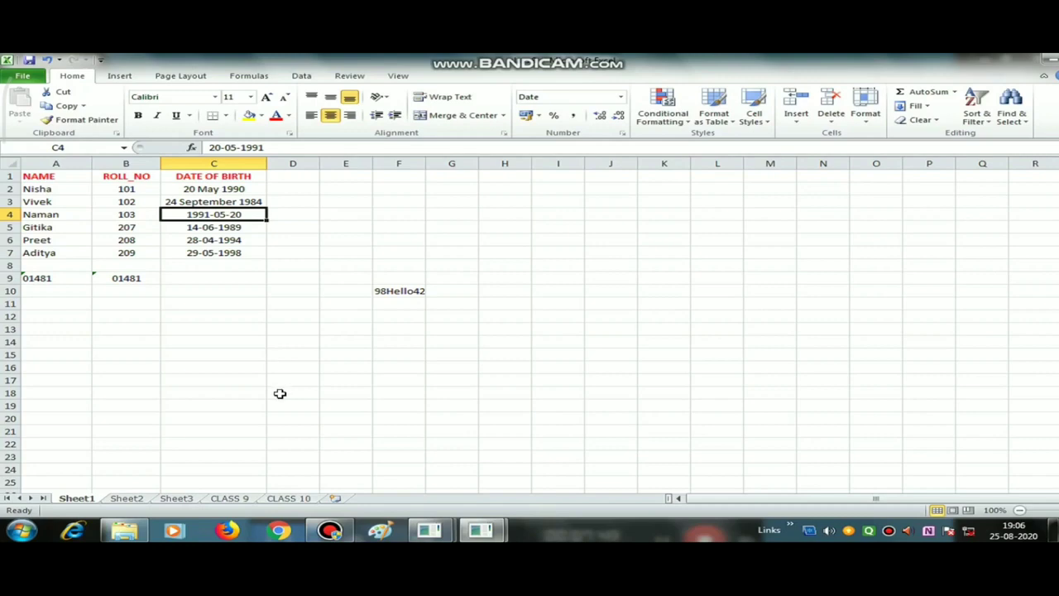
left_click(246, 468)
left_click(211, 276)
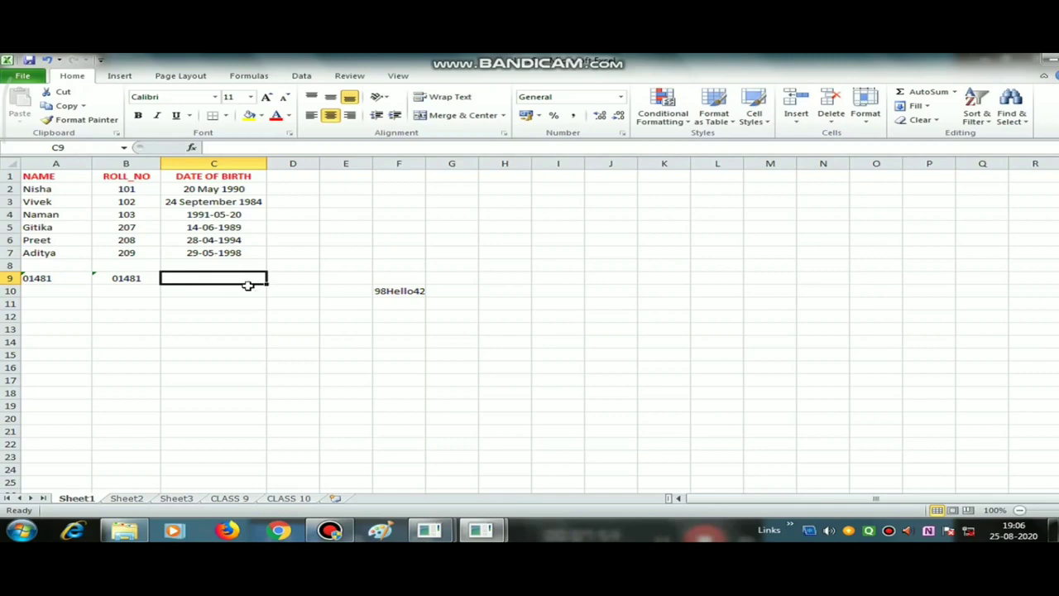
type("12:")
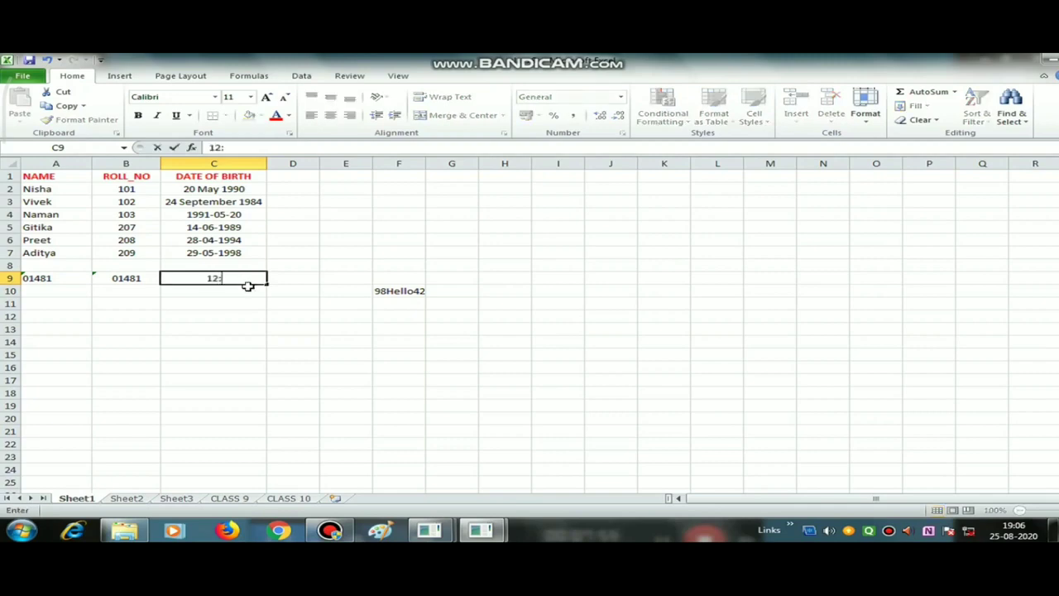
type("2")
type("3")
type(":5")
type("1")
key("Return")
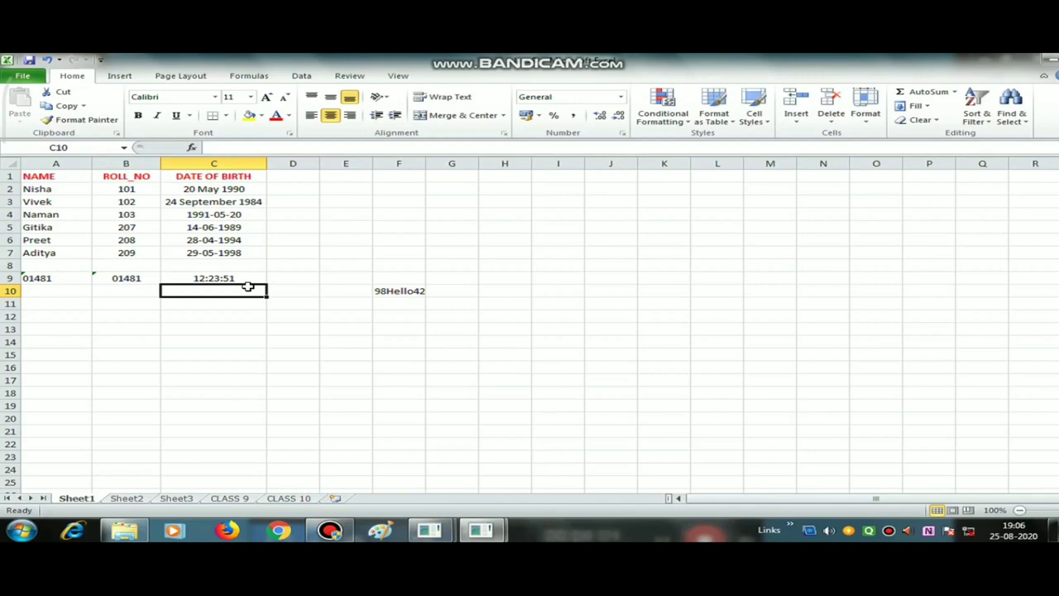
key("Up")
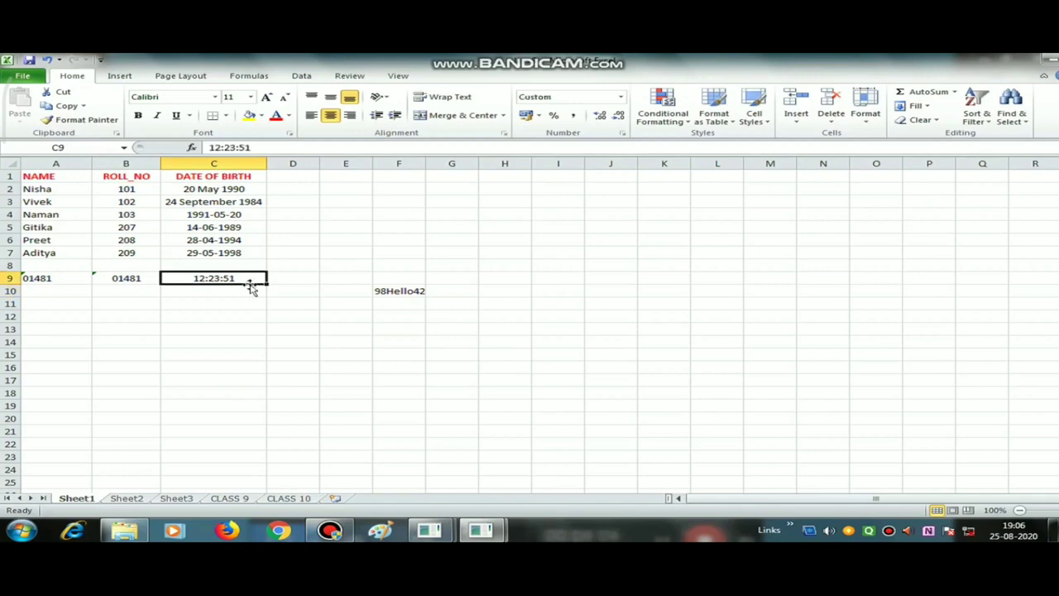
left_click(620, 100)
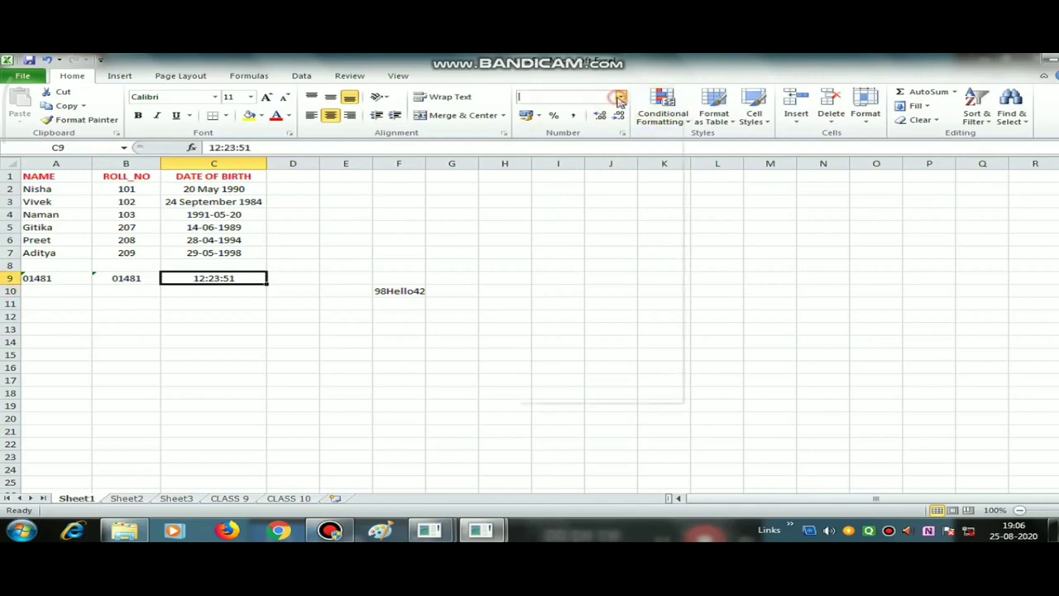
left_click(584, 294)
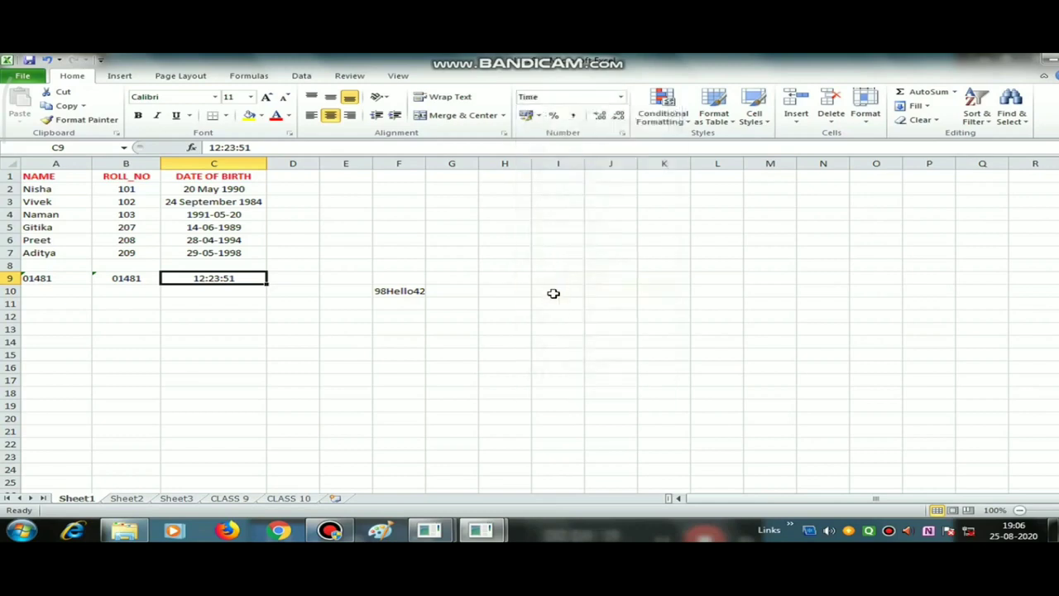
left_click(227, 290)
left_click(222, 280)
Step: Enter the text A2Z in cell F11
left_click(406, 289)
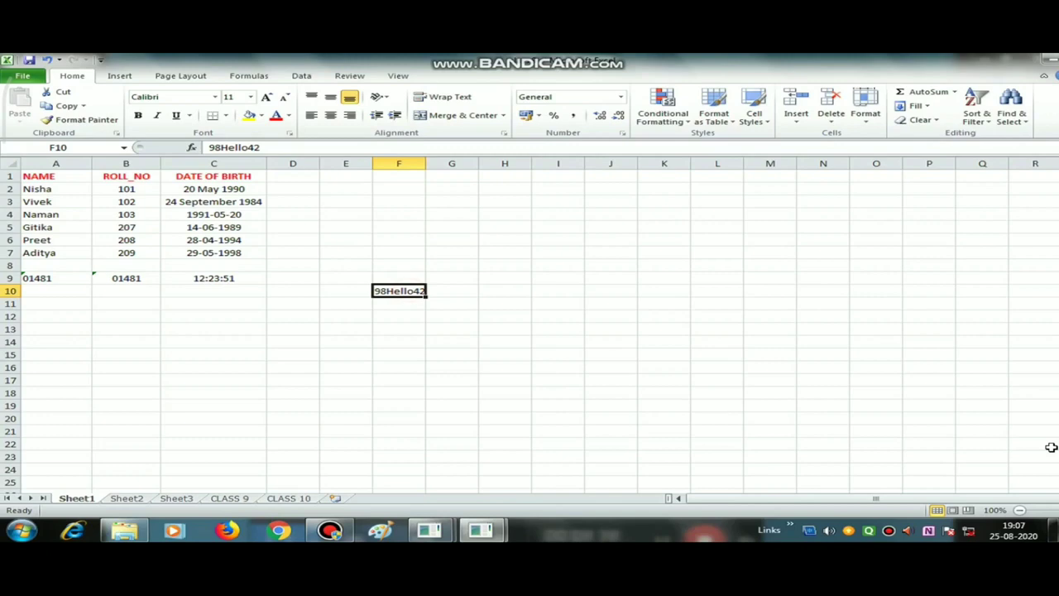
left_click(411, 306)
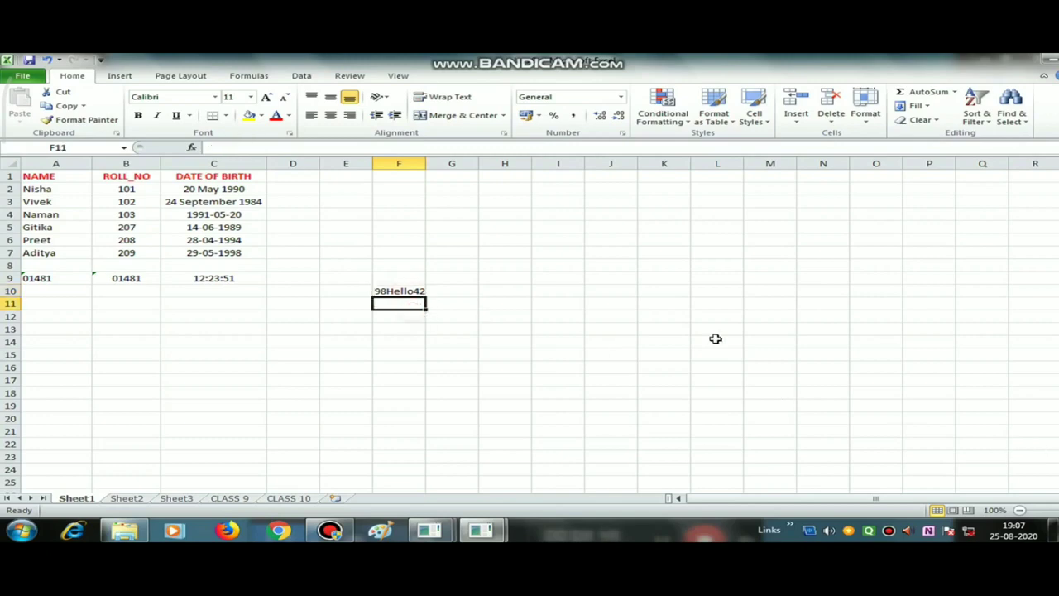
type("a")
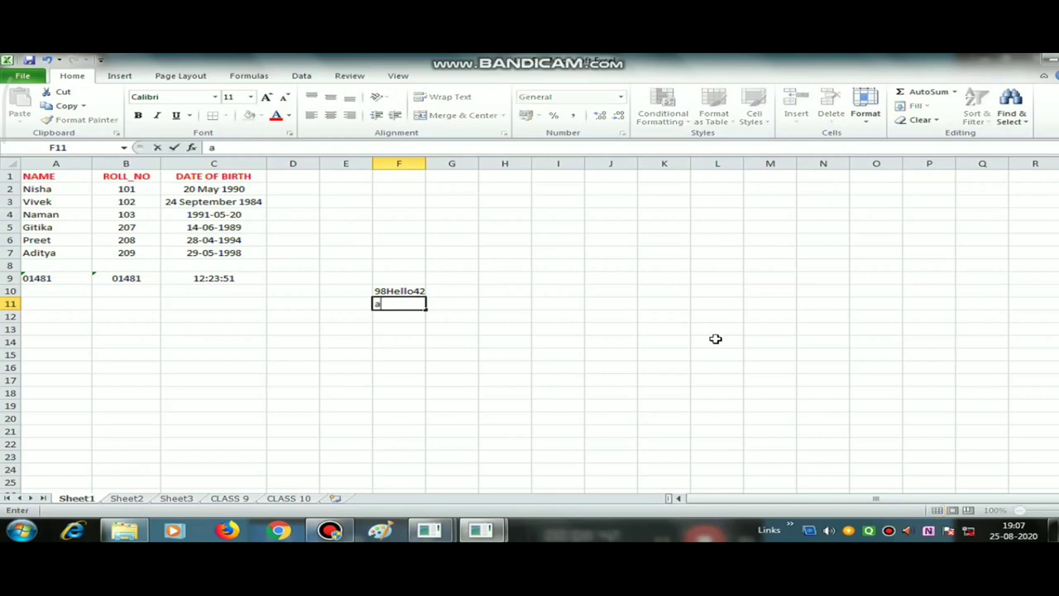
key("BackSpace")
type("A2Z")
key("Return")
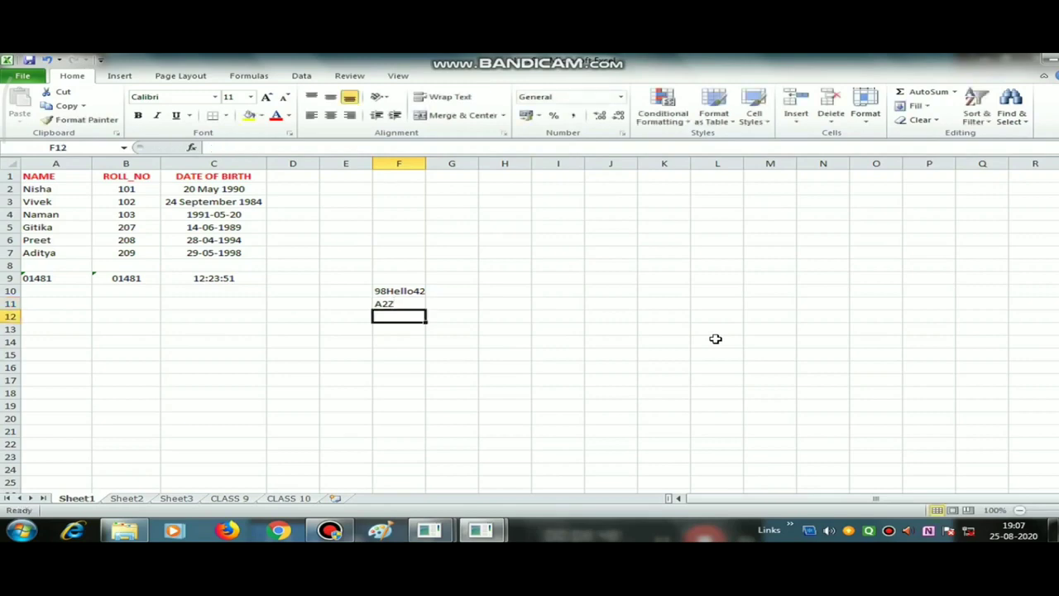
Step: Enter 14-3 in F12 and see it displayed as 14-Mar
type("14-")
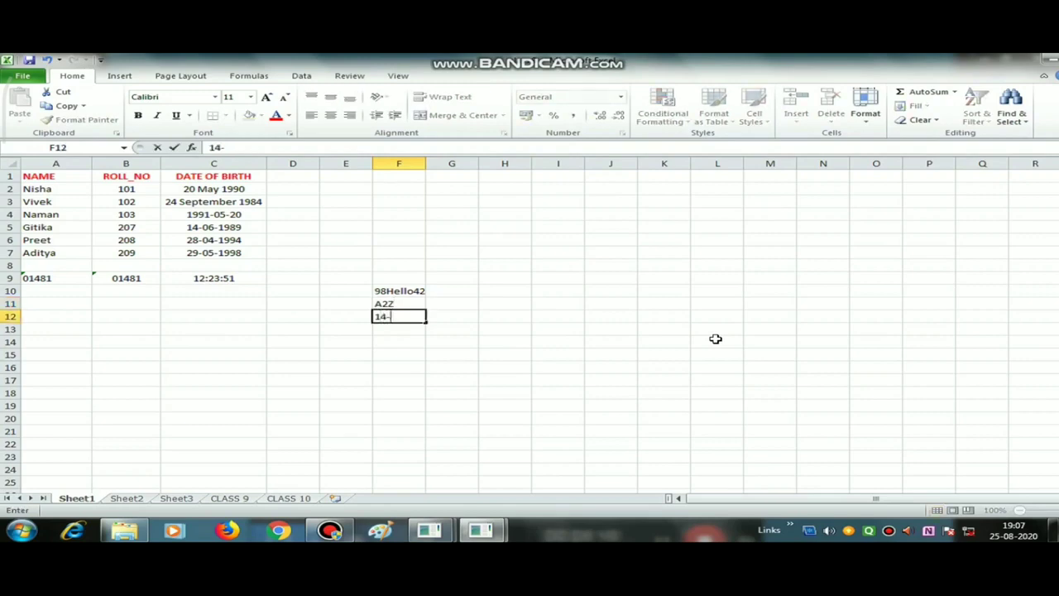
type("3")
key("Return")
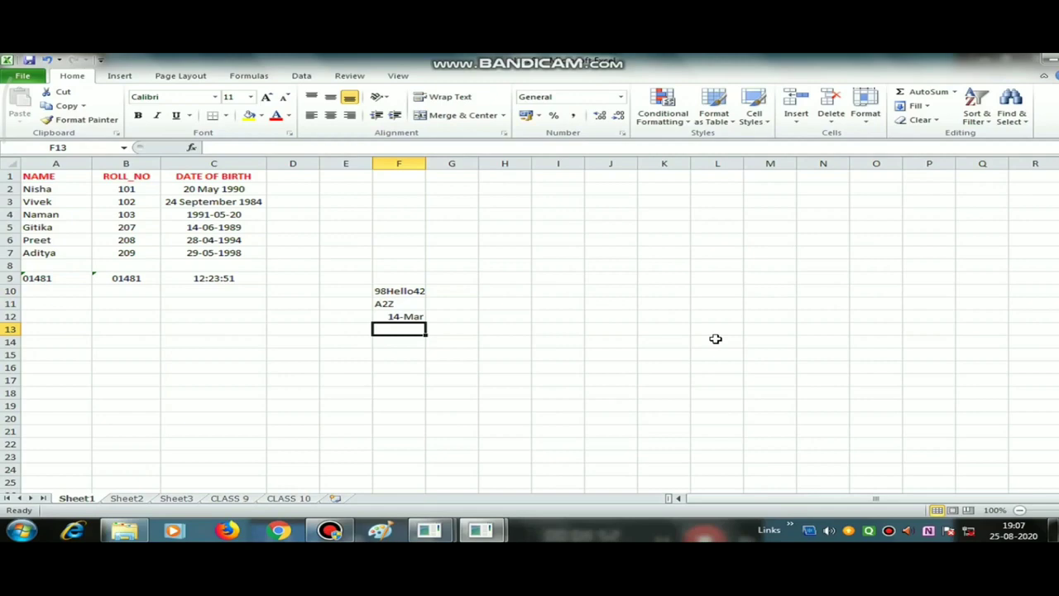
key("Up")
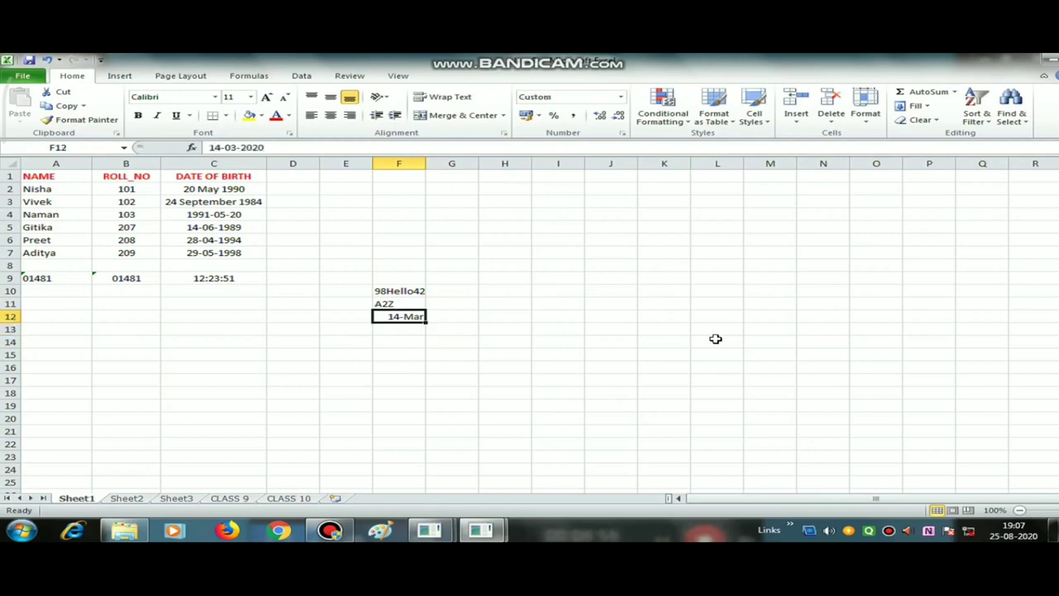
Step: Format F12 as General so its date shows as the serial number 43904
right_click(405, 319)
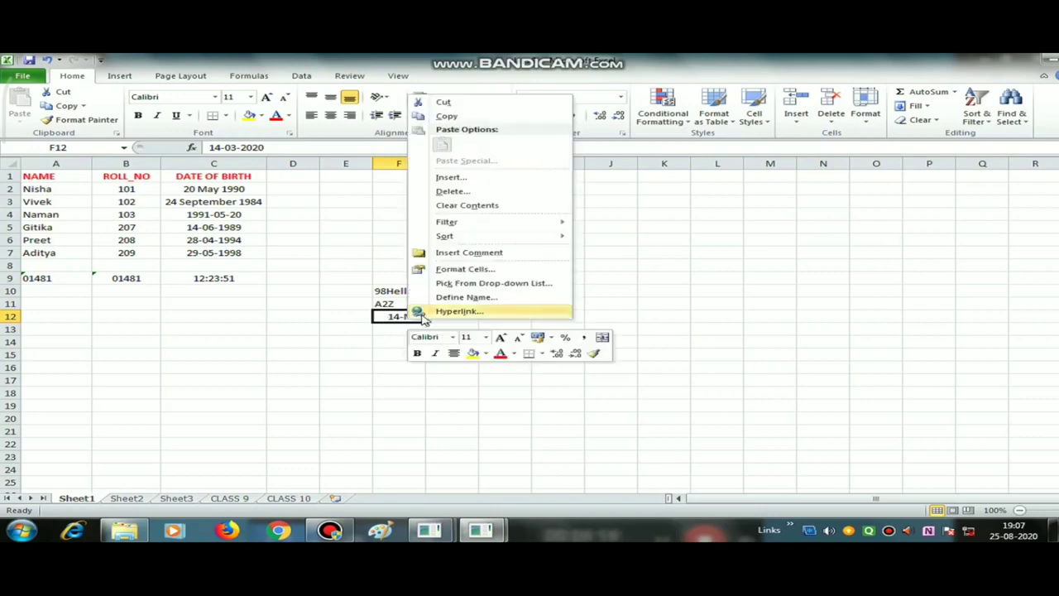
left_click(402, 315)
right_click(402, 316)
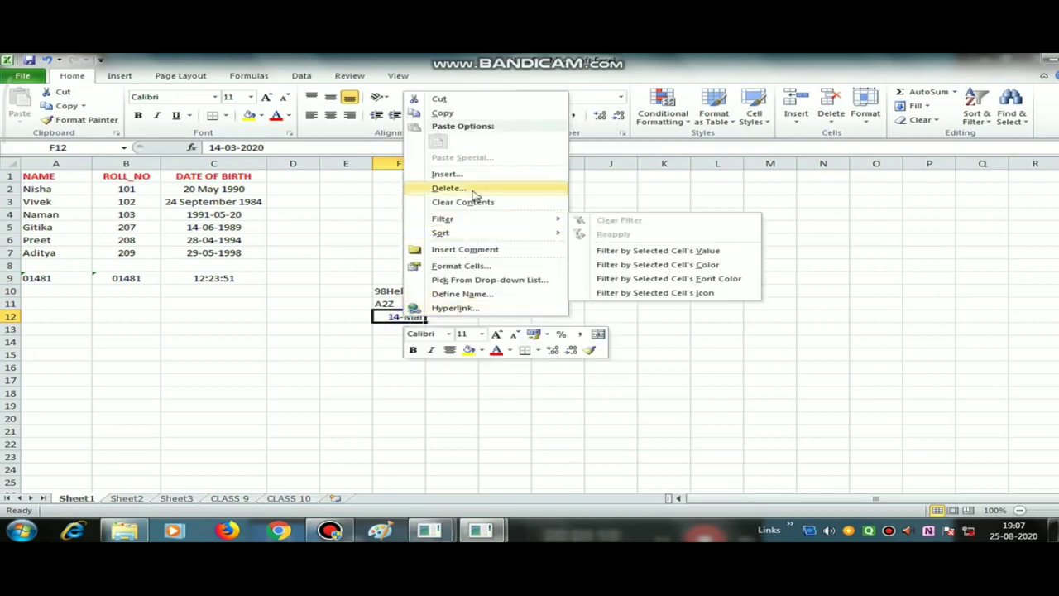
left_click(456, 266)
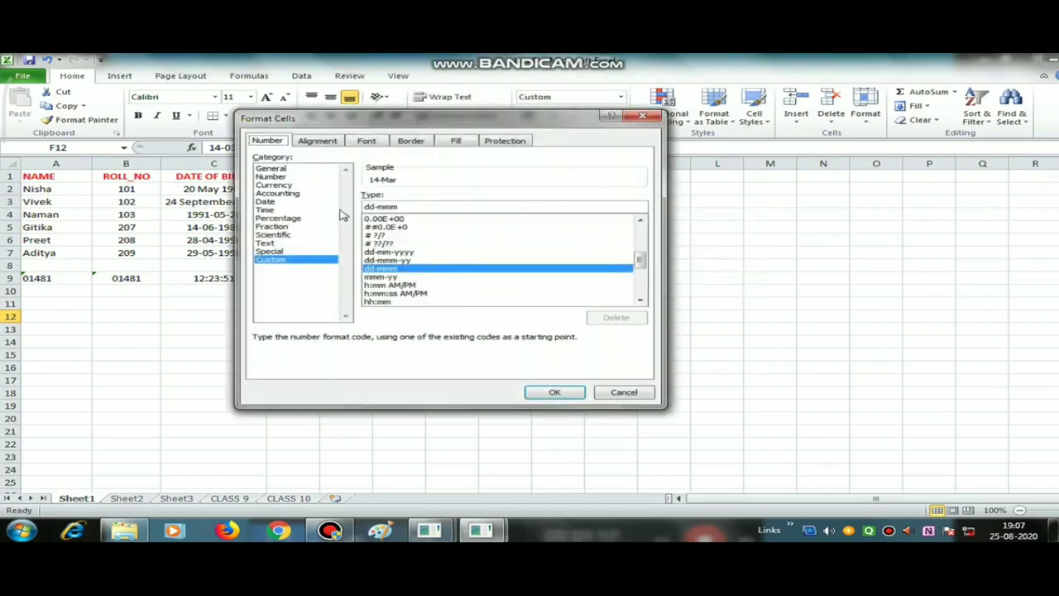
left_click(279, 170)
left_click(566, 394)
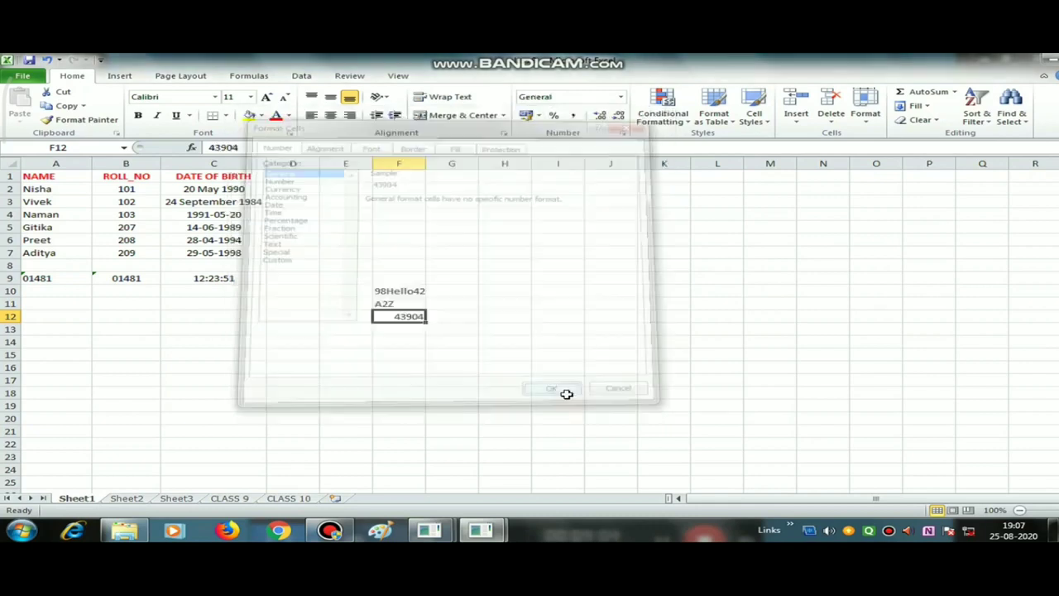
Step: Switch F12 to the Number format, then to Text, from the Number Format list
right_click(396, 319)
left_click(610, 239)
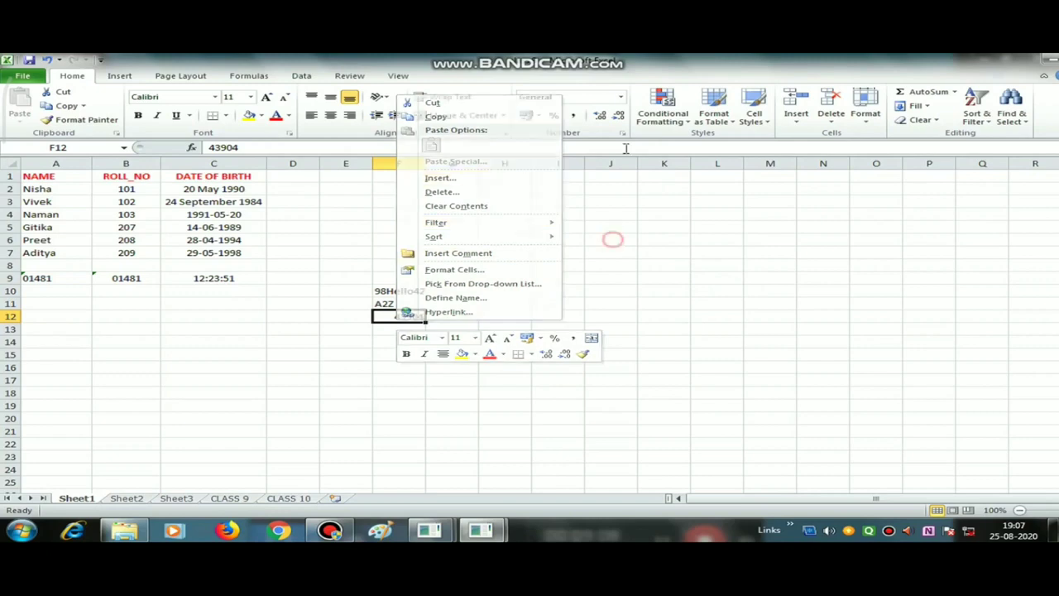
left_click(621, 98)
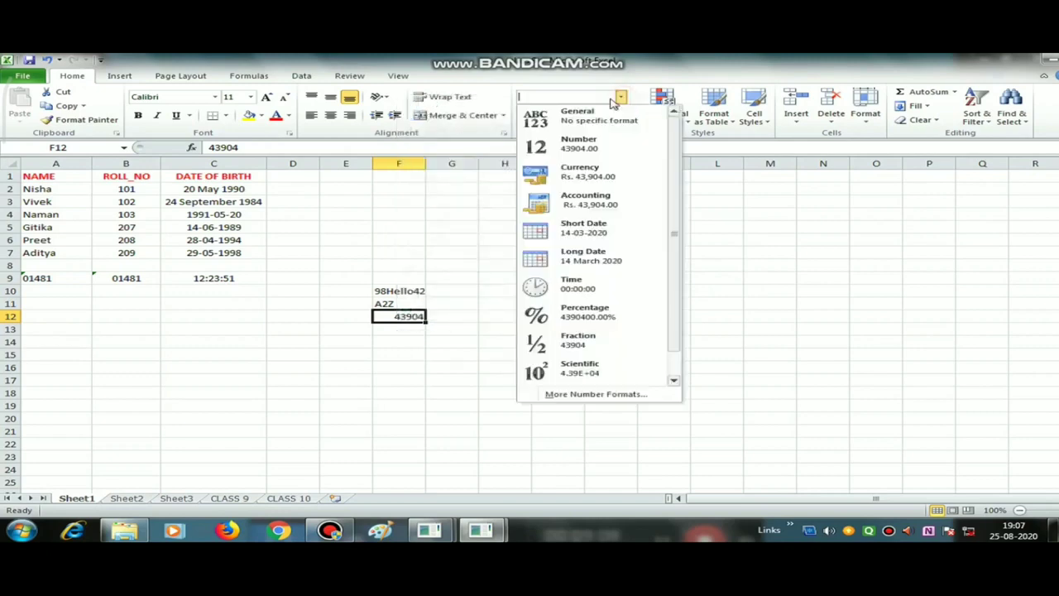
left_click(588, 149)
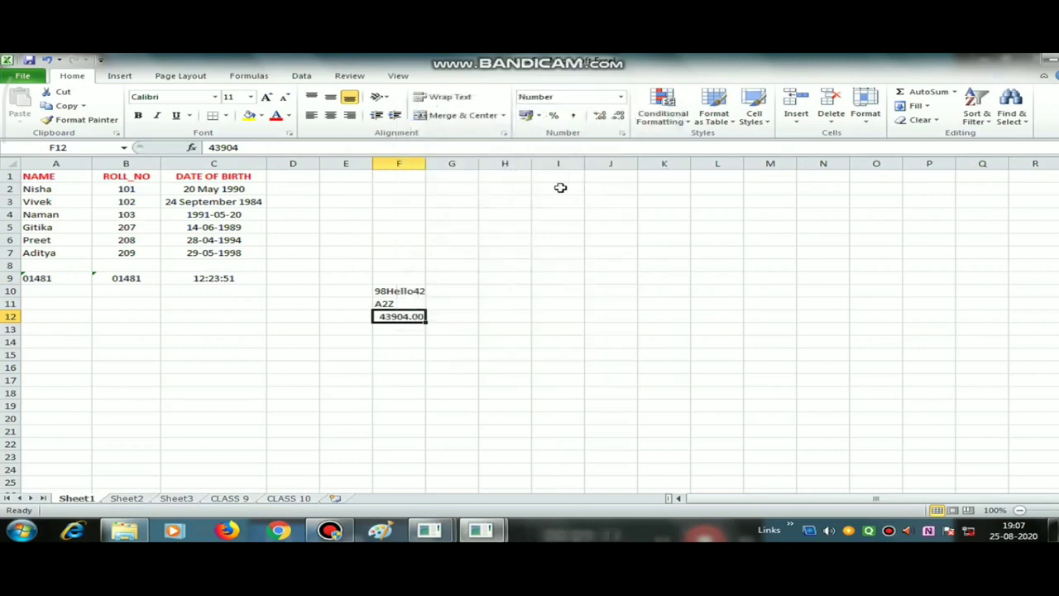
left_click(621, 97)
scroll(671, 320, "down", 1)
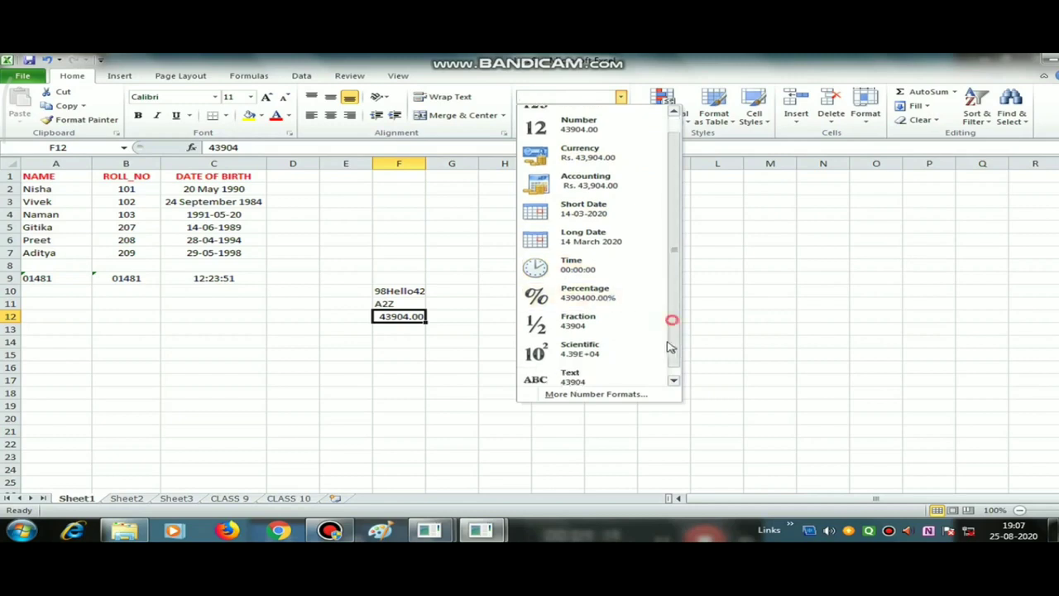
left_click(607, 372)
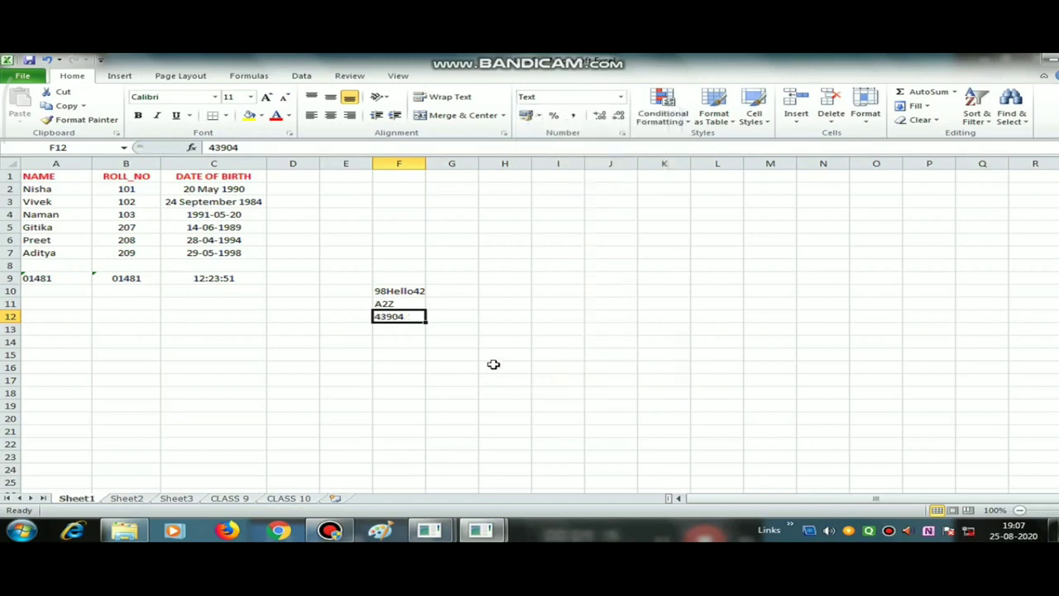
Step: Apply the 14-3-01 Date style to F12 so it reads 14-3-20
right_click(408, 318)
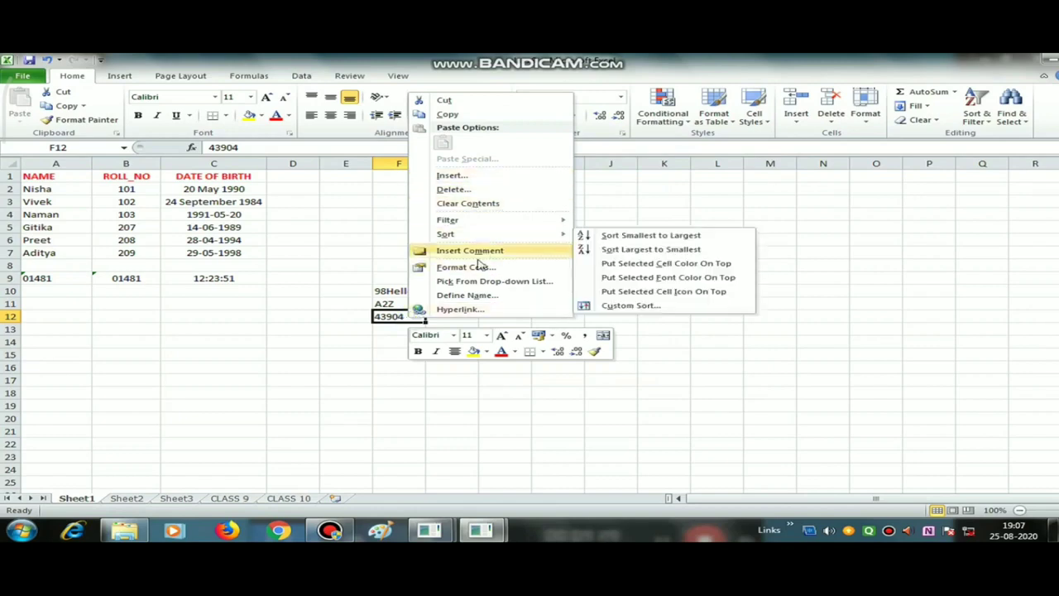
left_click(478, 268)
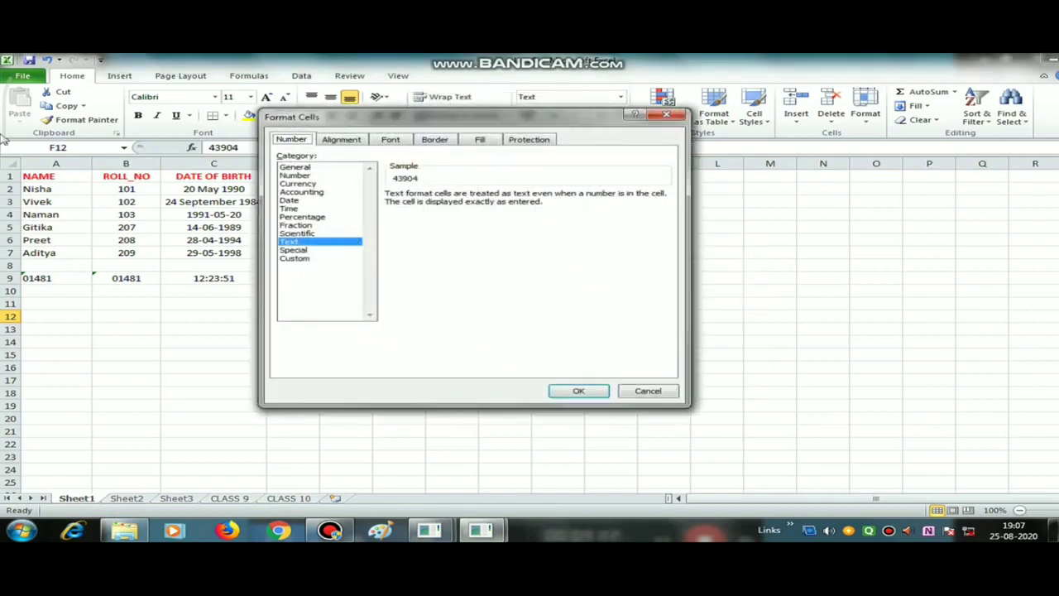
left_click(289, 201)
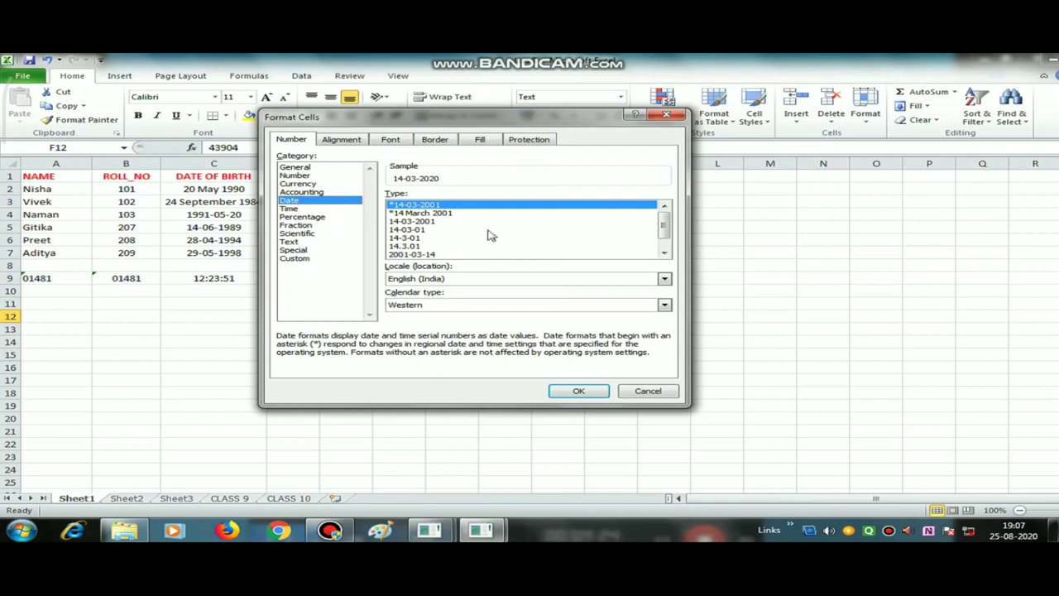
left_click(418, 238)
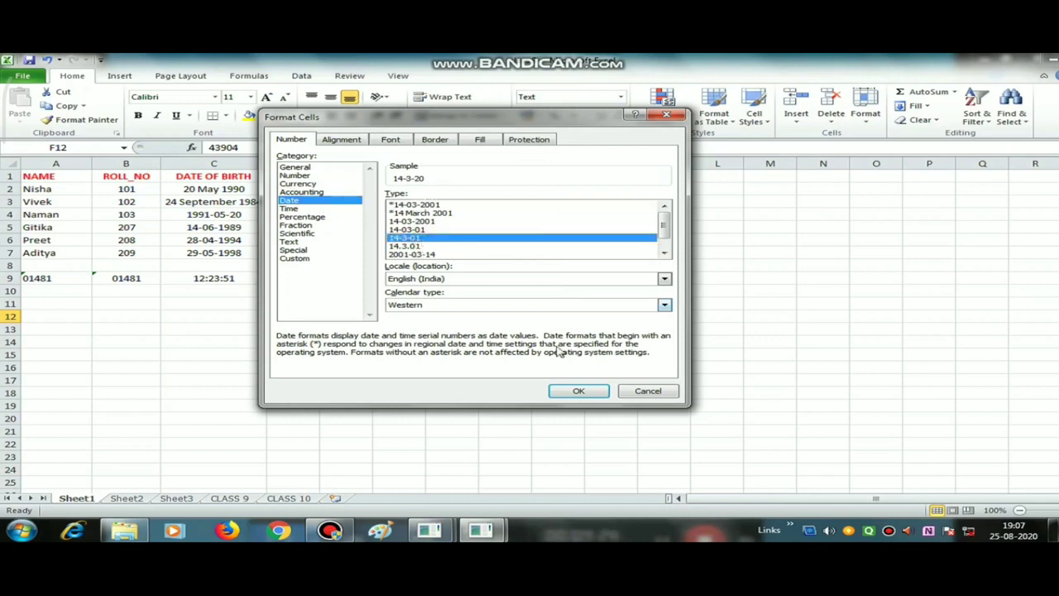
left_click(579, 391)
left_click(466, 366)
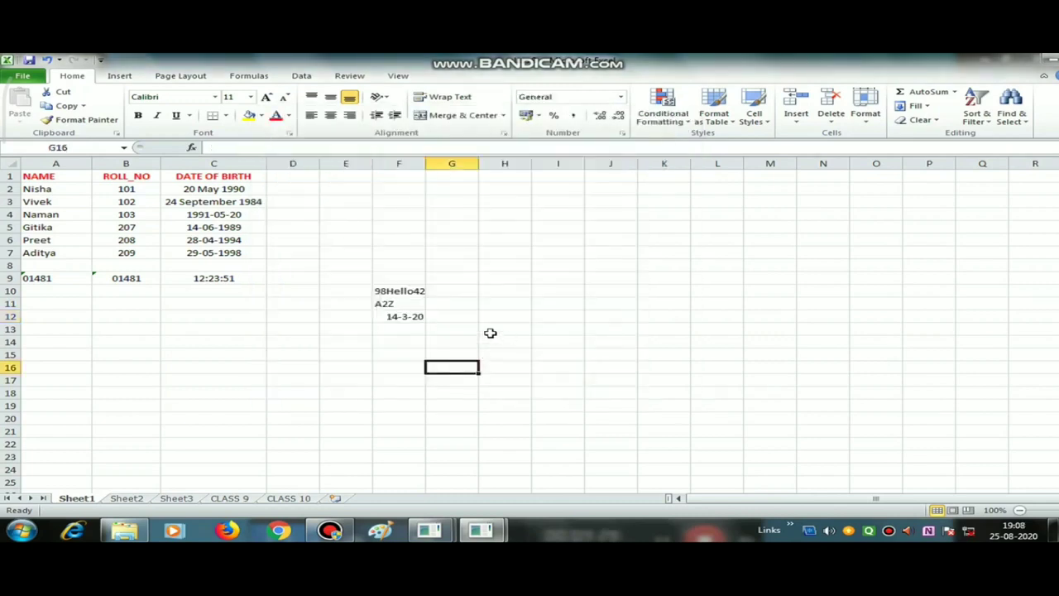
left_click(420, 319)
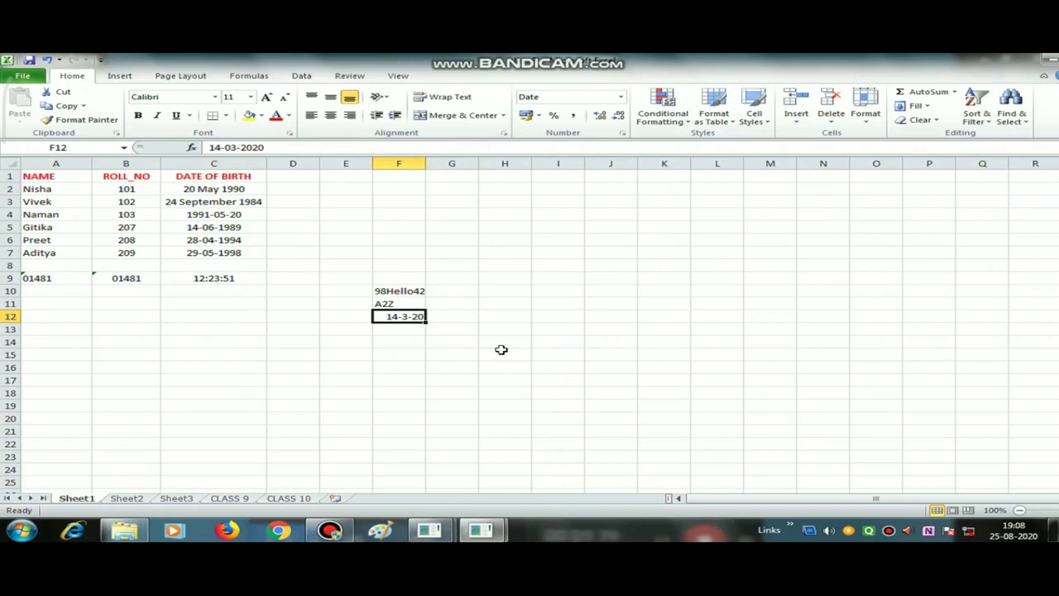
left_click(147, 332)
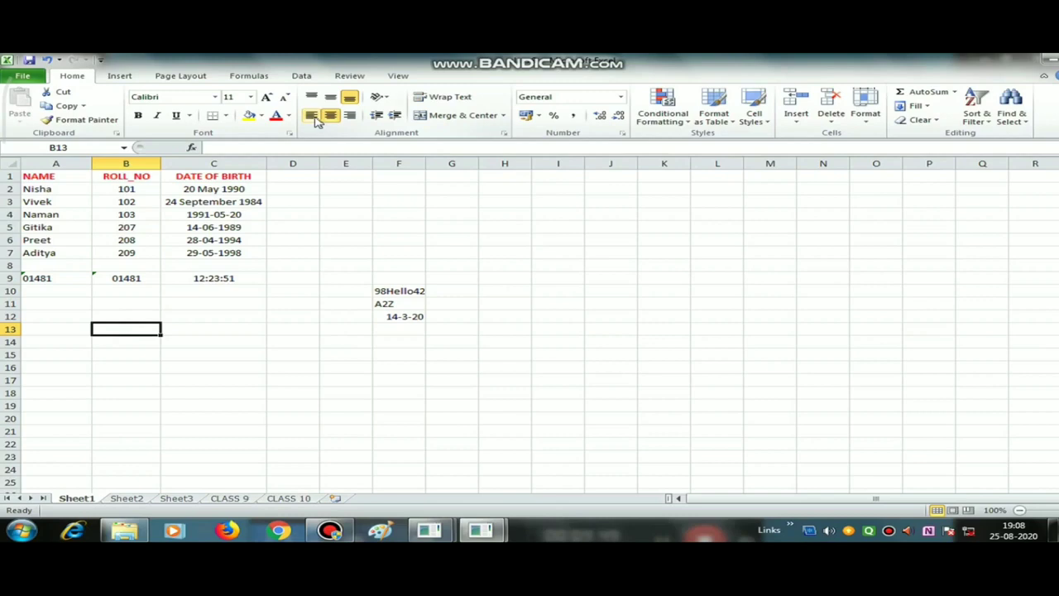
left_click(185, 404)
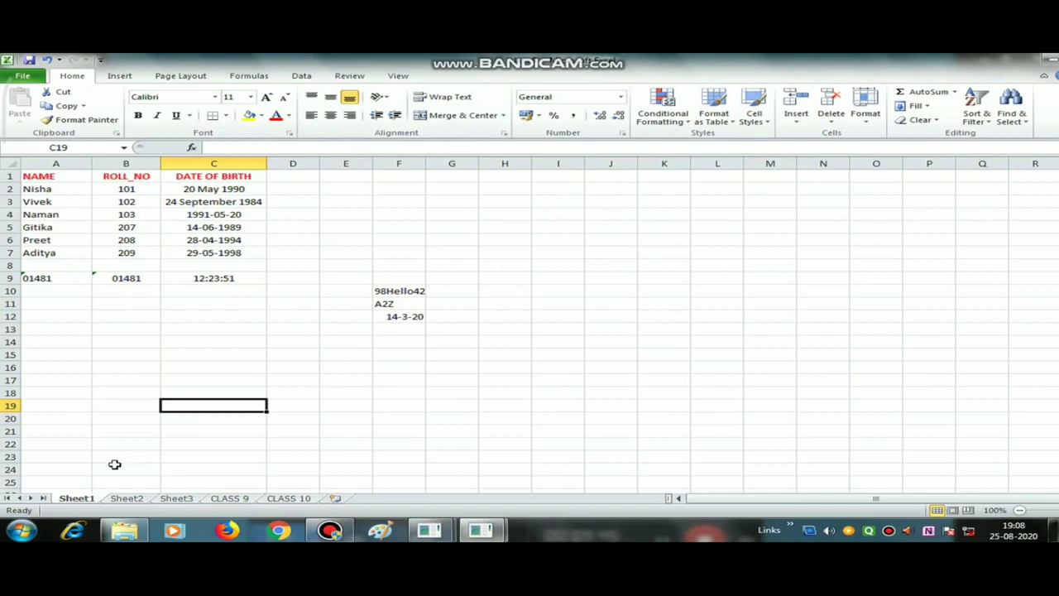
mouse_move(124, 531)
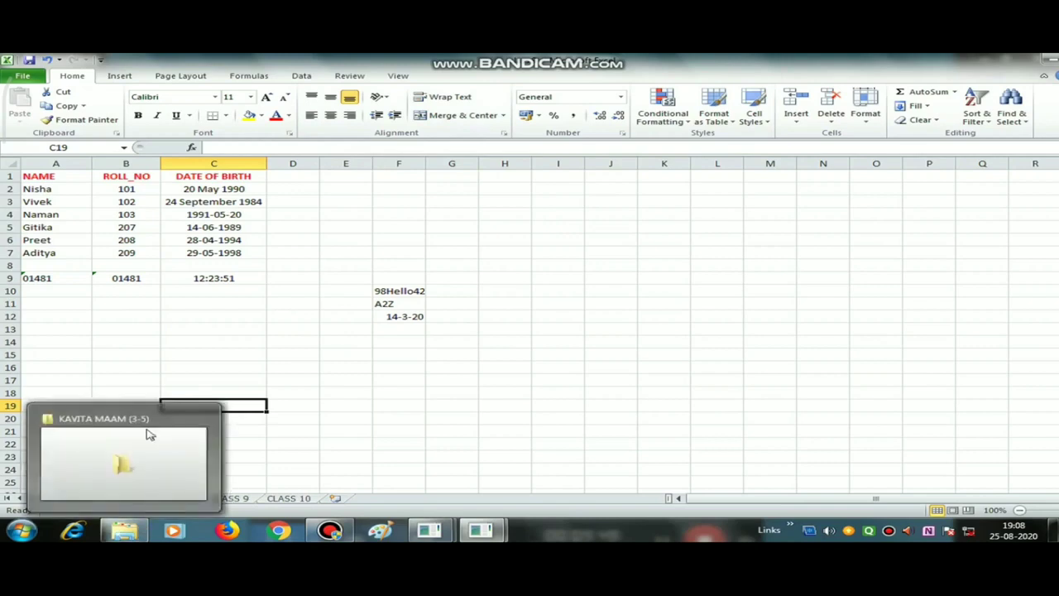
left_click(131, 326)
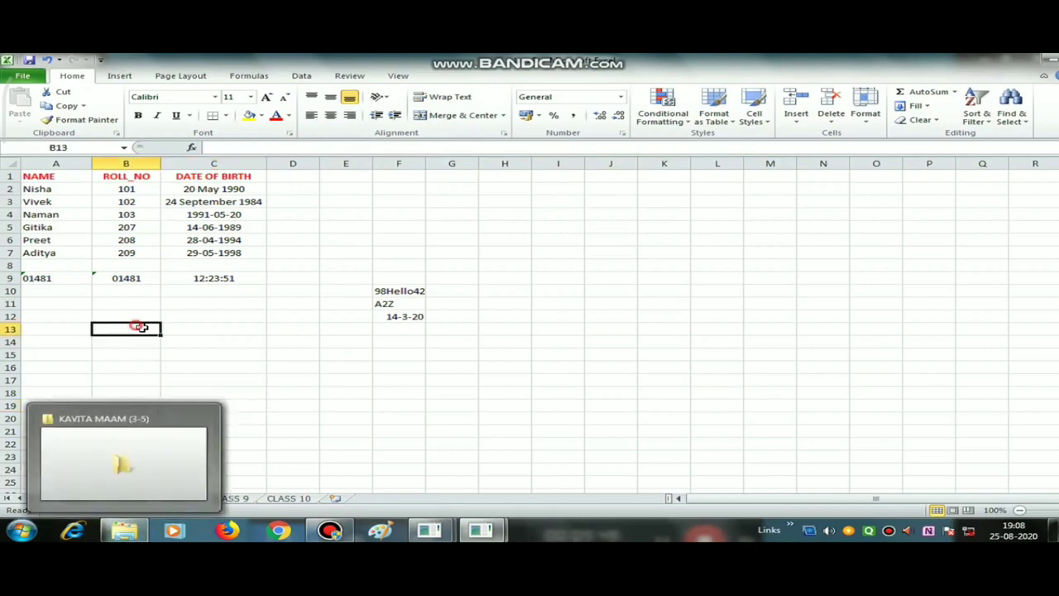
left_click(44, 161)
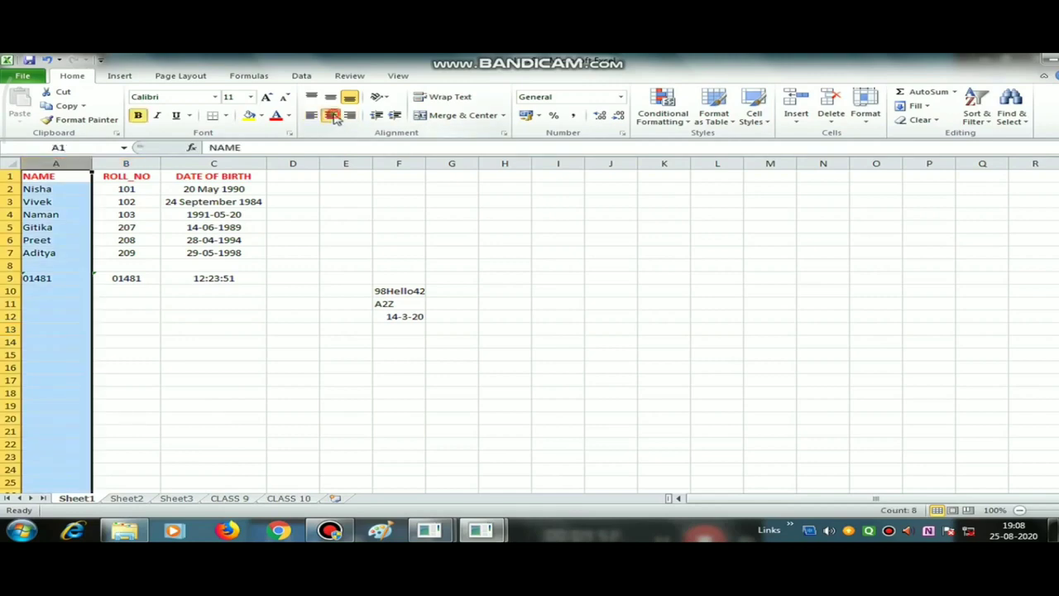
left_click(331, 116)
left_click(311, 115)
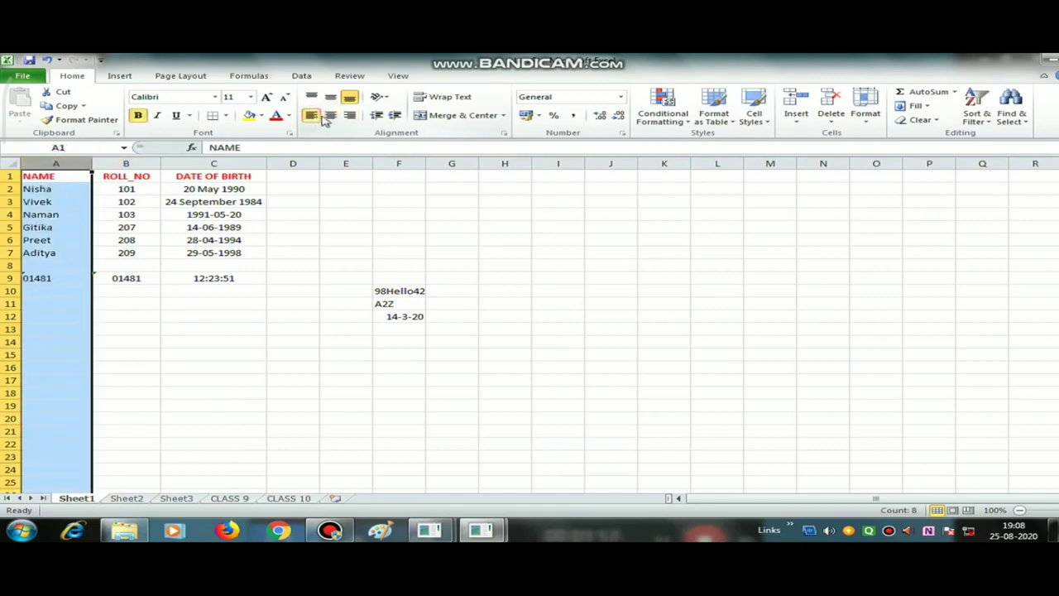
left_click(339, 337)
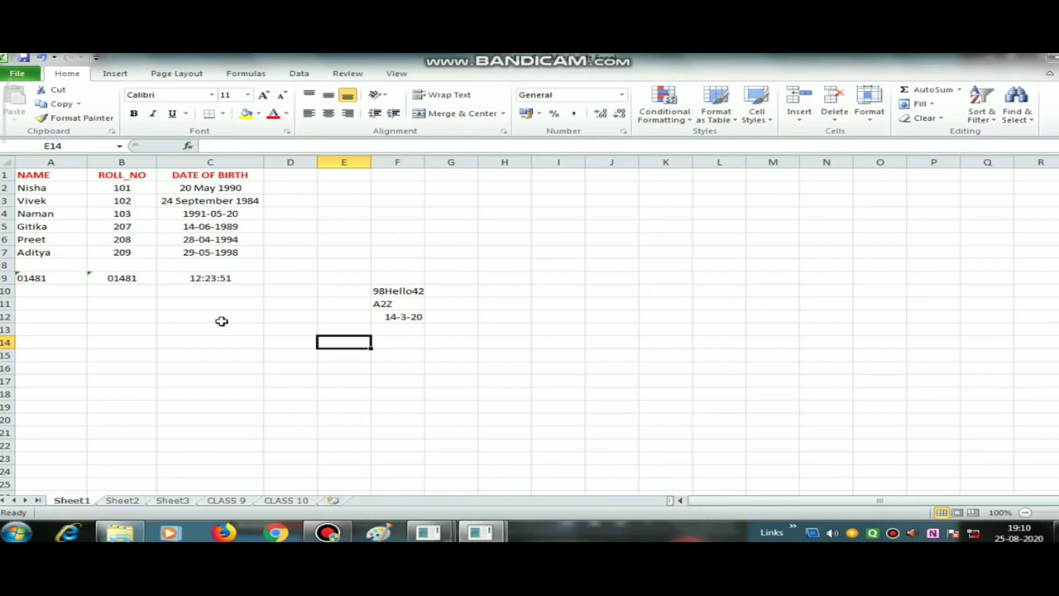
left_click(223, 317)
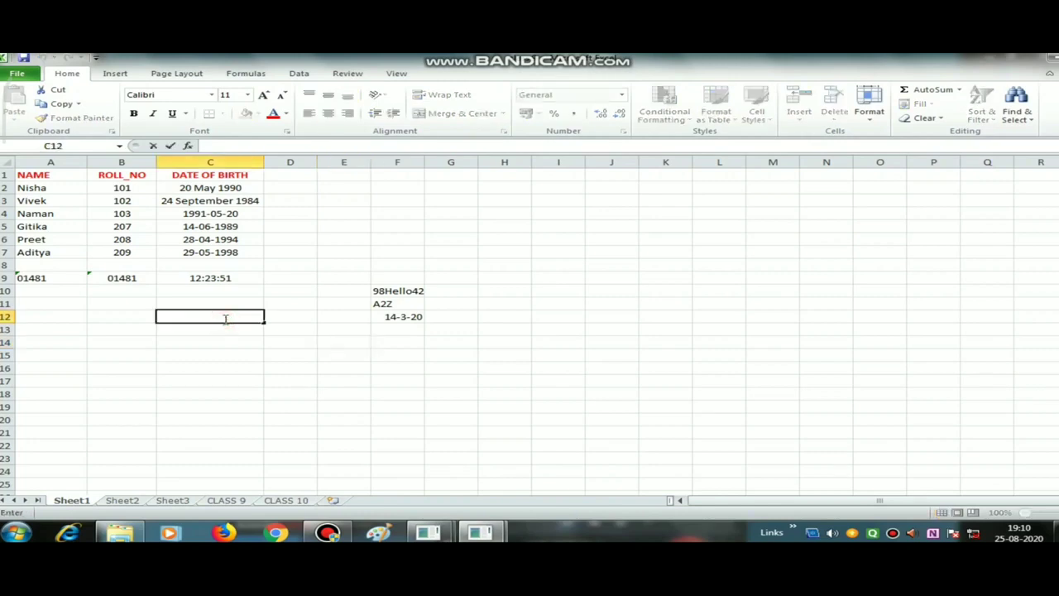
type("()")
type("()")
key("Return")
left_click(223, 319)
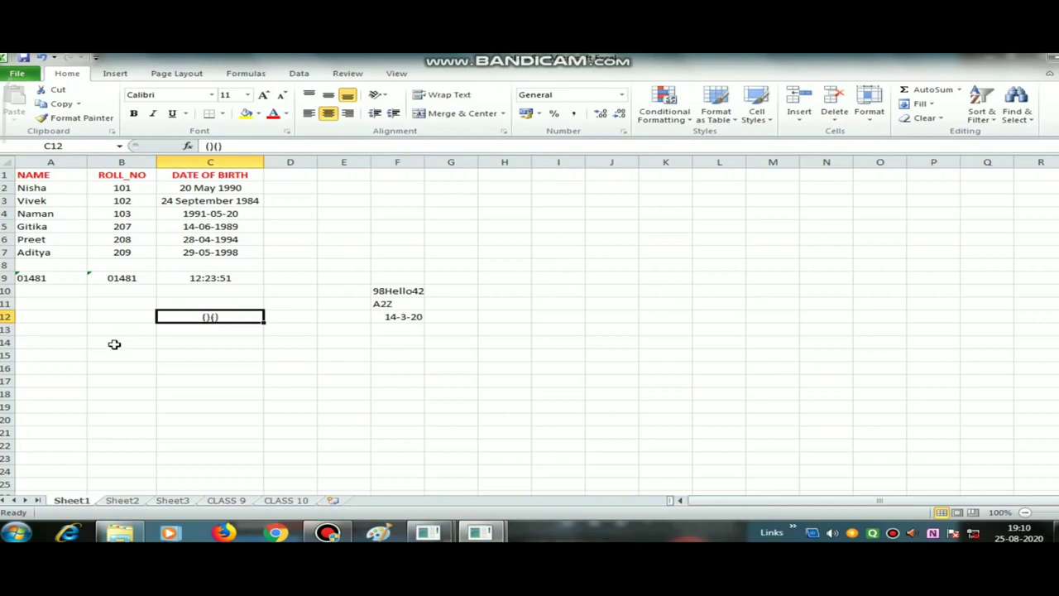
left_click(237, 359)
left_click(219, 327)
left_click(220, 317)
key("Delete")
left_click(121, 188)
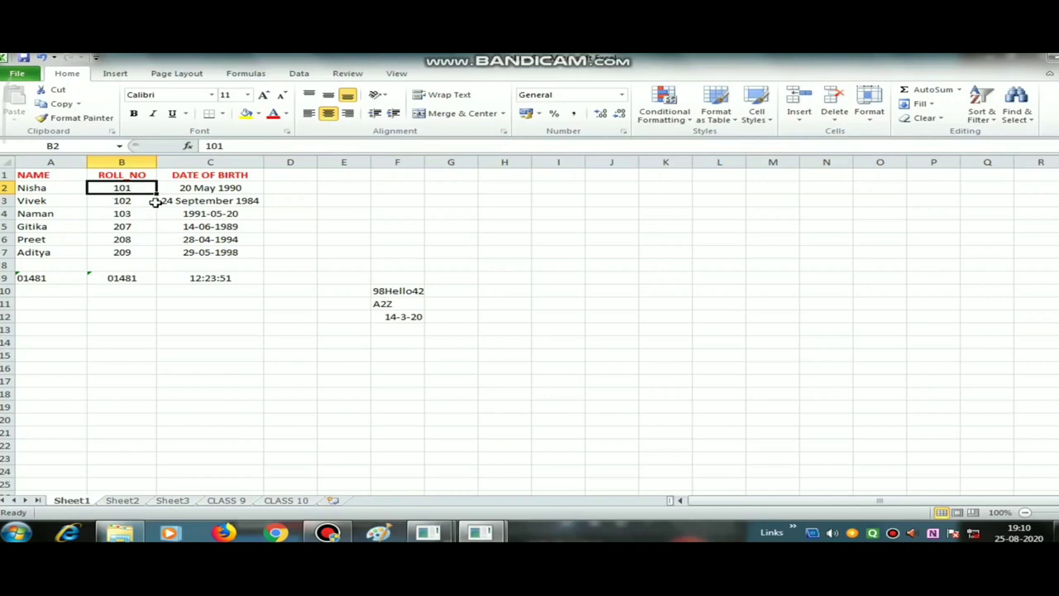
left_click_drag(139, 188, 141, 200)
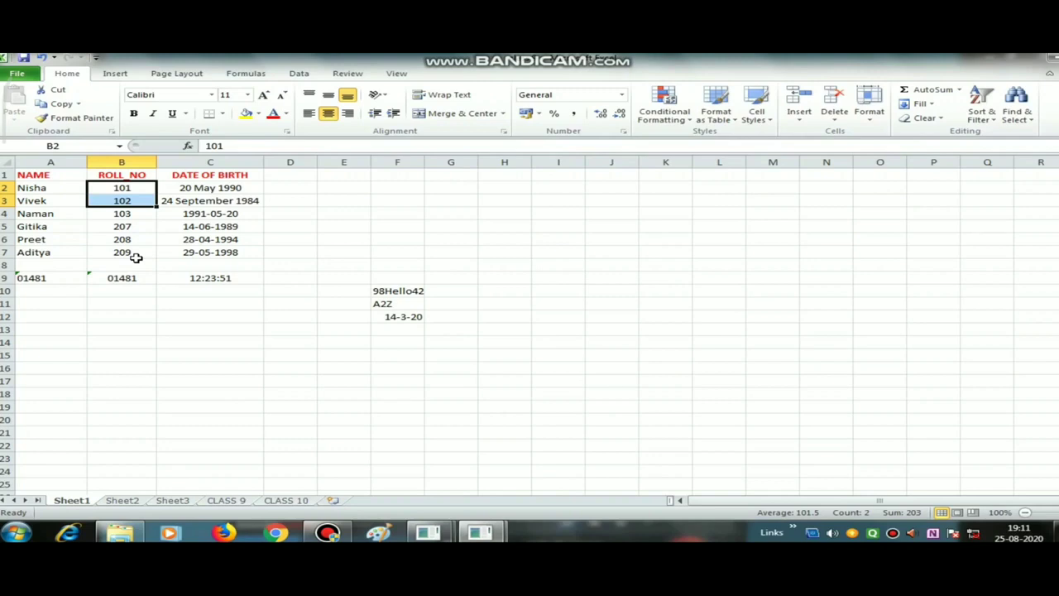
left_click(203, 317)
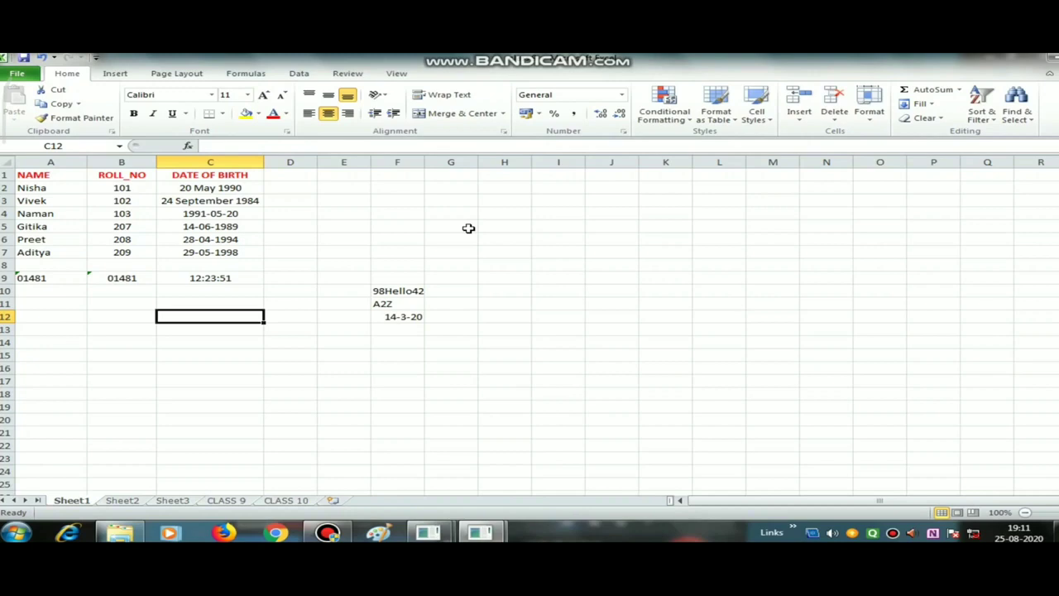
left_click(97, 317)
left_click(53, 188)
left_click_drag(53, 188, 50, 252)
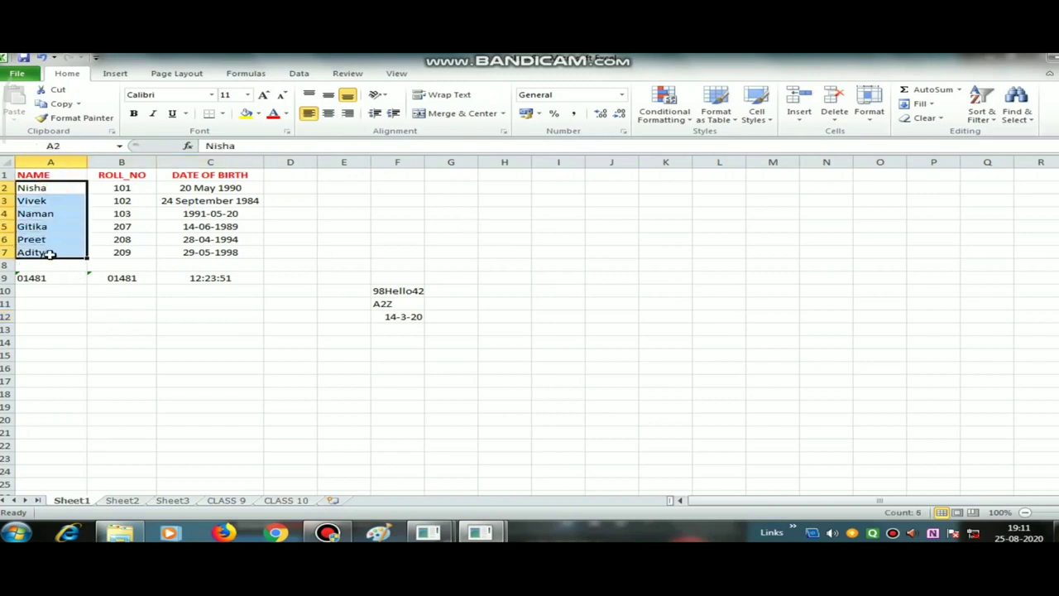
right_click(50, 213)
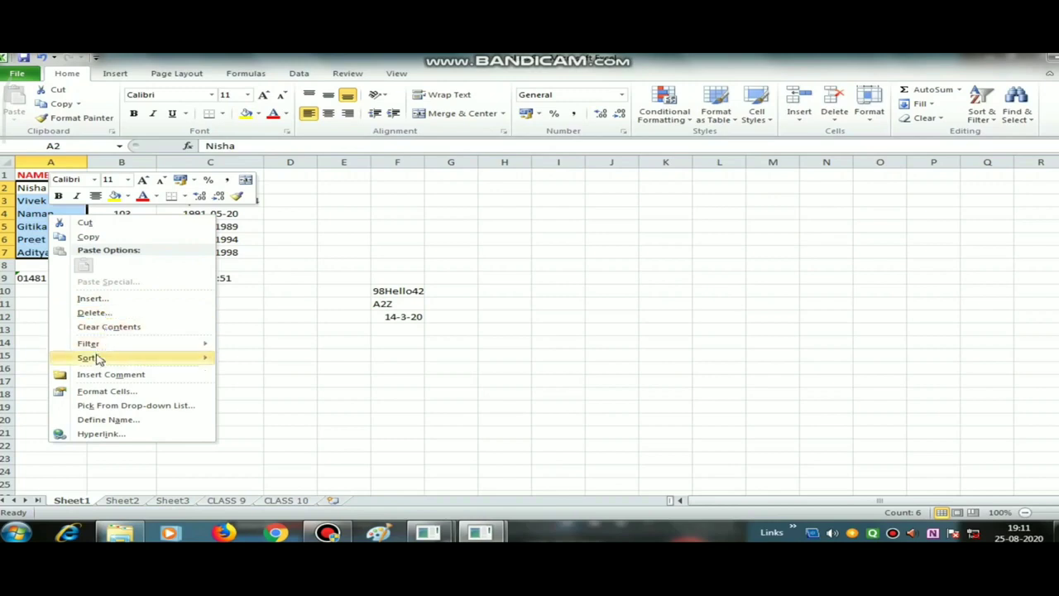
left_click(81, 237)
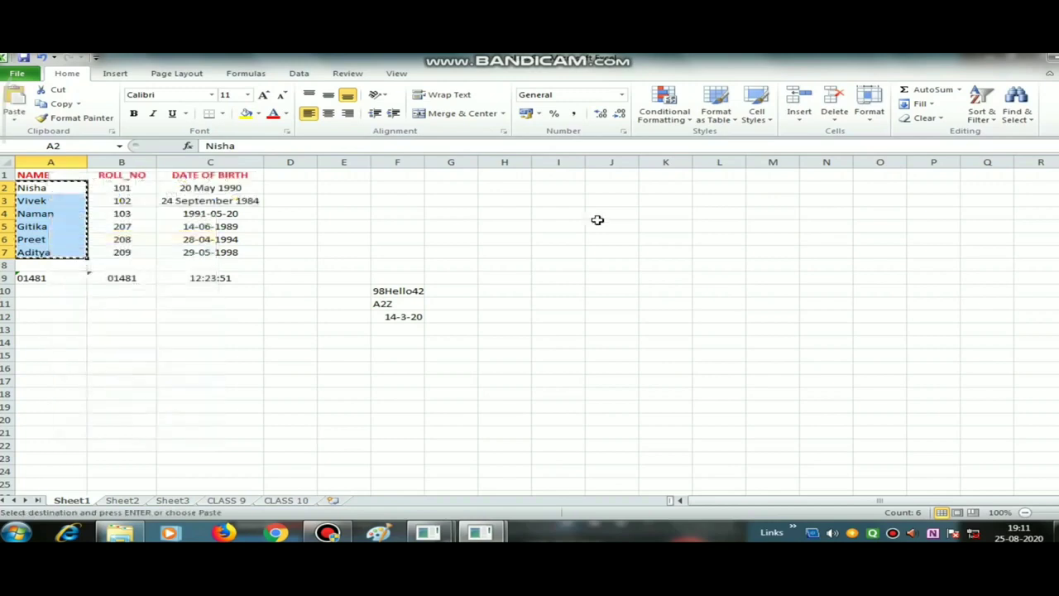
left_click_drag(611, 175, 618, 227)
left_click(614, 175)
right_click(615, 176)
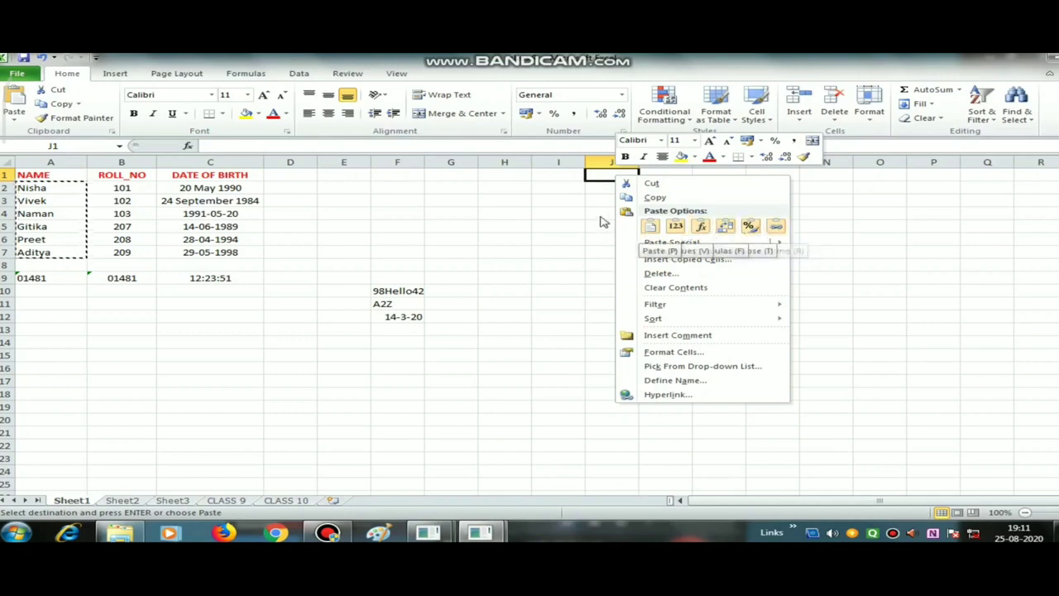
left_click(597, 174)
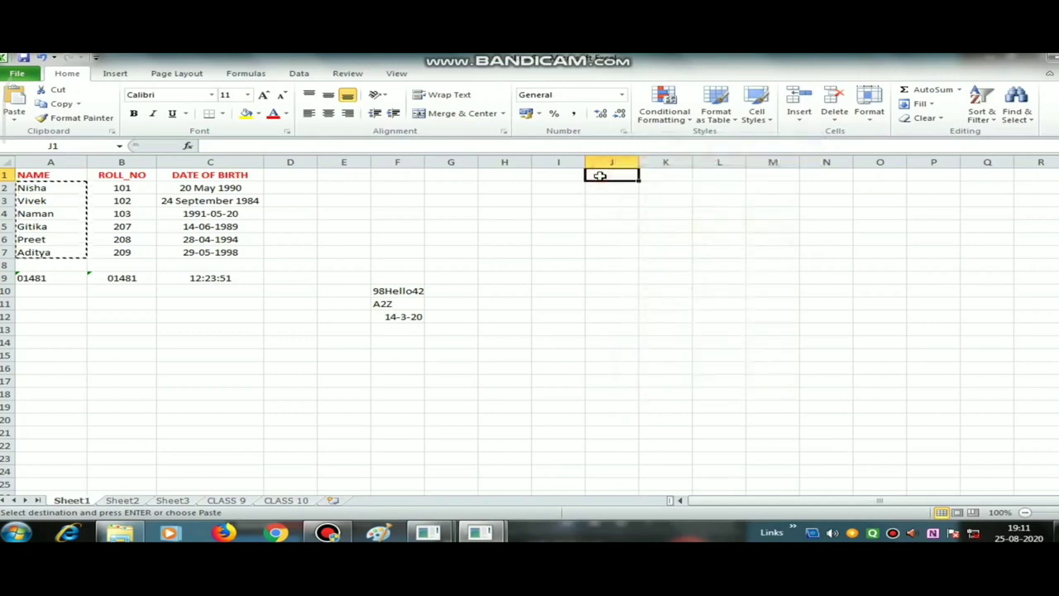
key("ctrl+v")
left_click(735, 244)
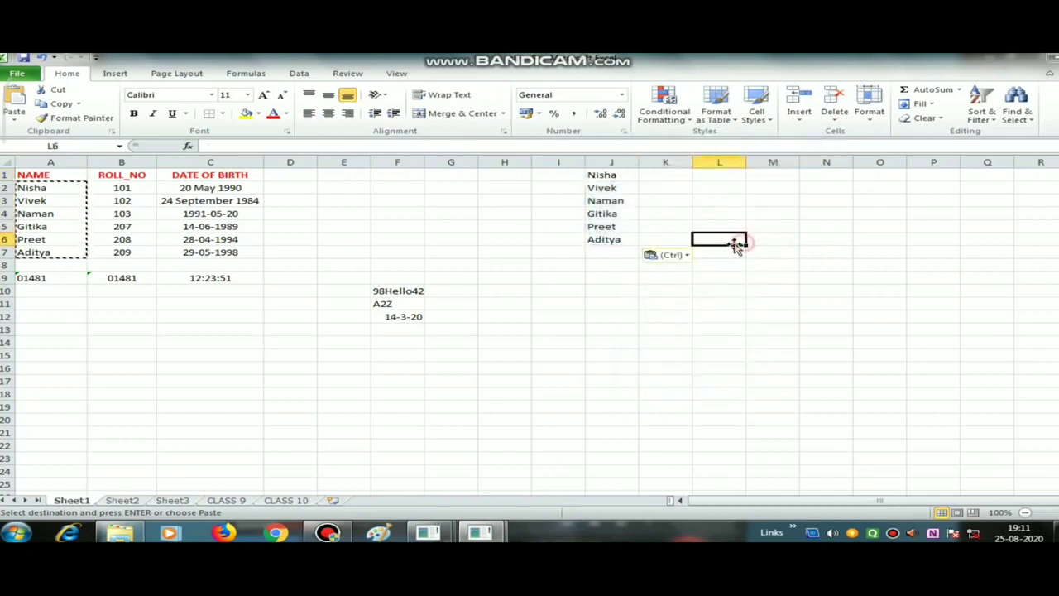
key("Escape")
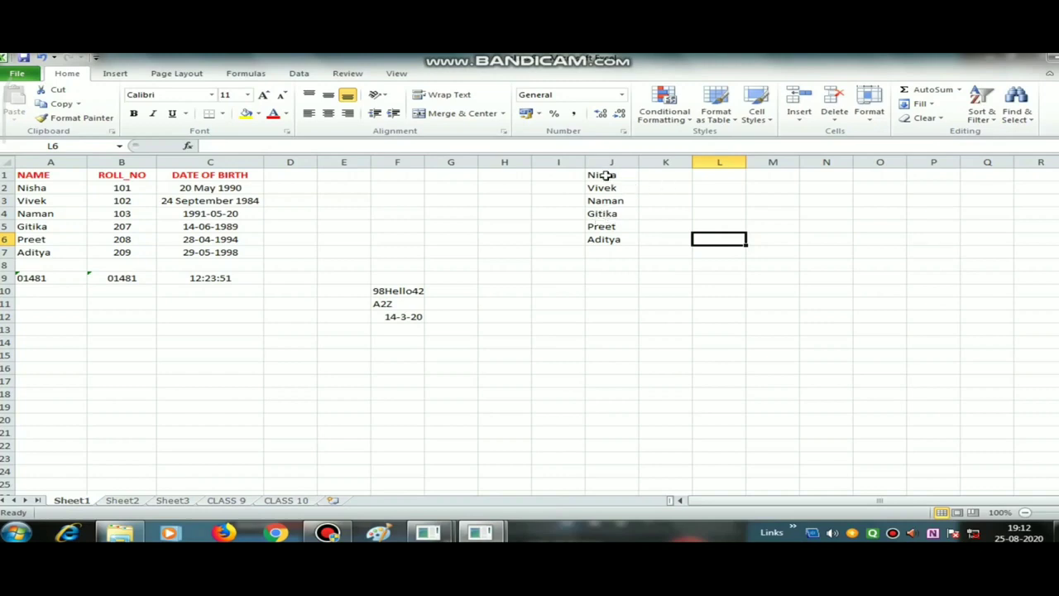
left_click_drag(605, 176, 611, 255)
key("Delete")
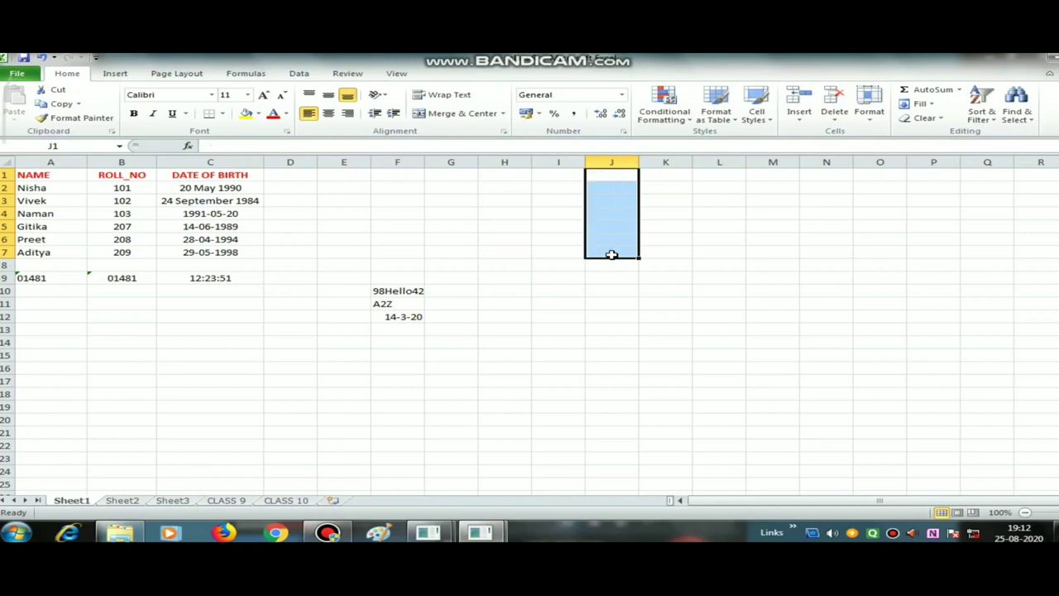
left_click_drag(52, 188, 51, 251)
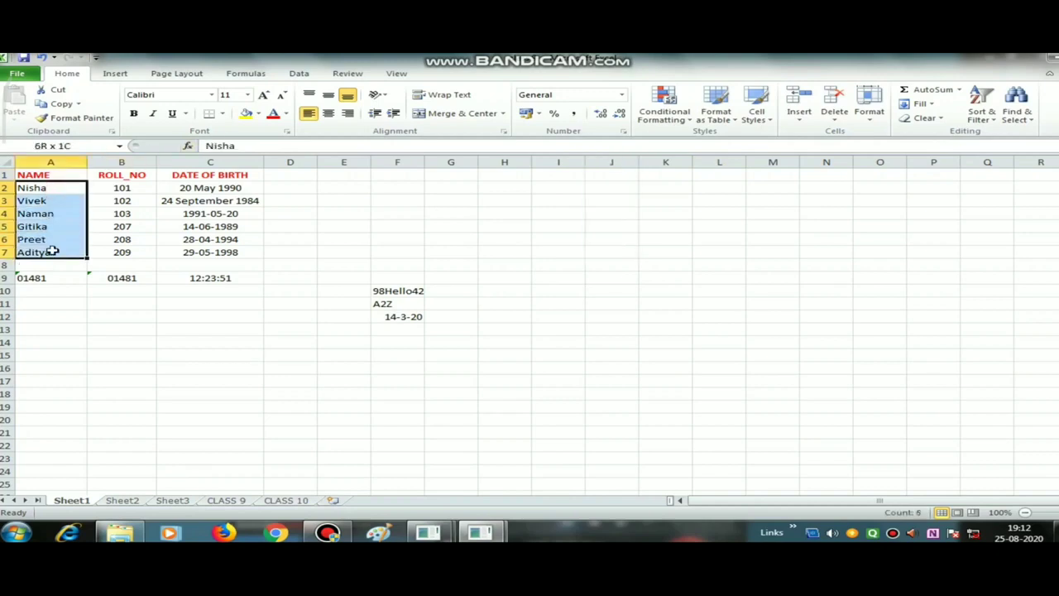
right_click(54, 232)
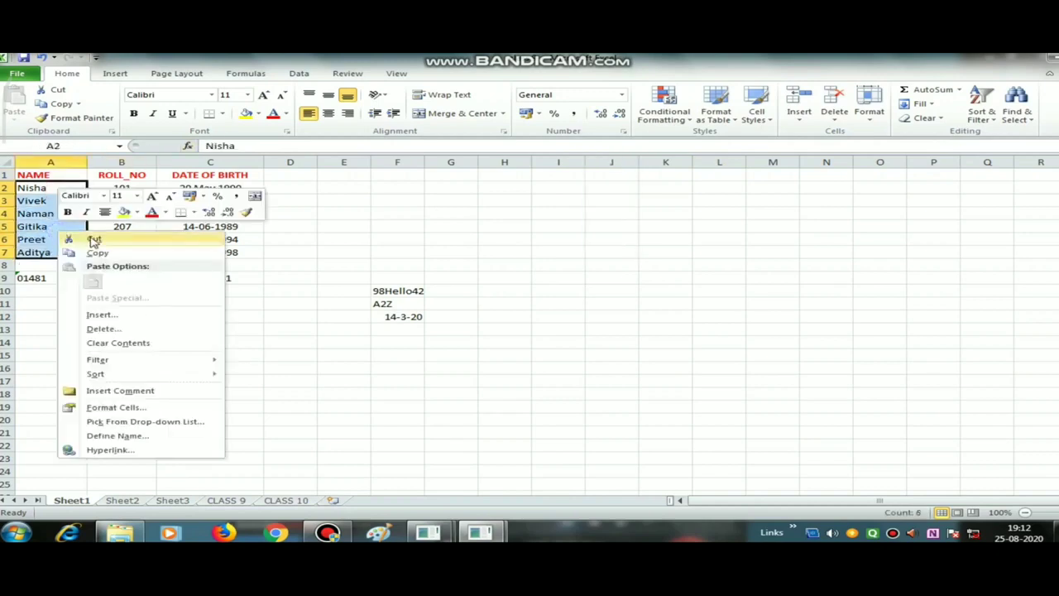
left_click(94, 240)
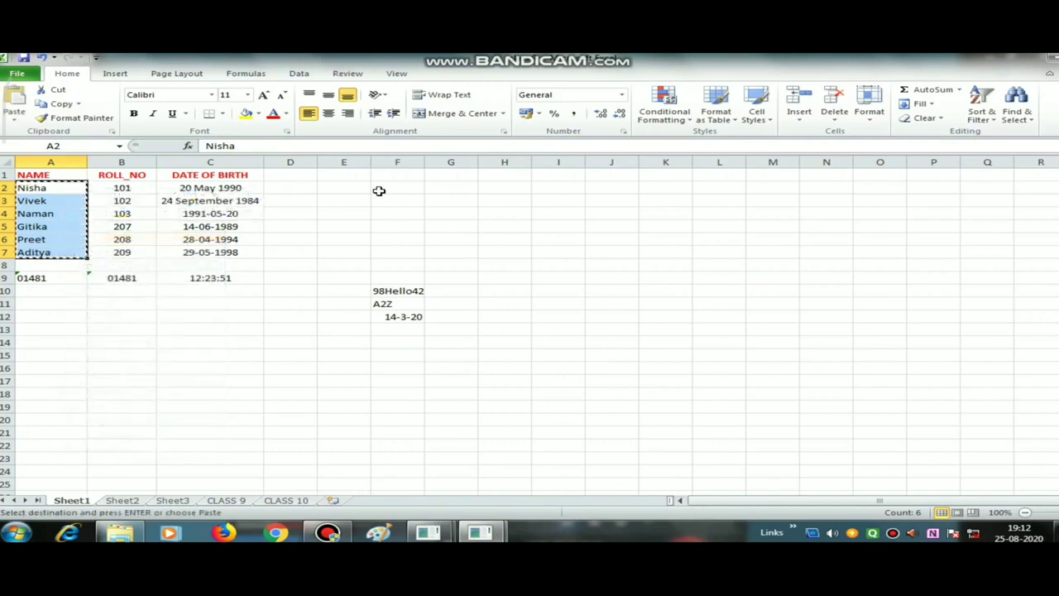
left_click(564, 175)
right_click(564, 175)
left_click(604, 224)
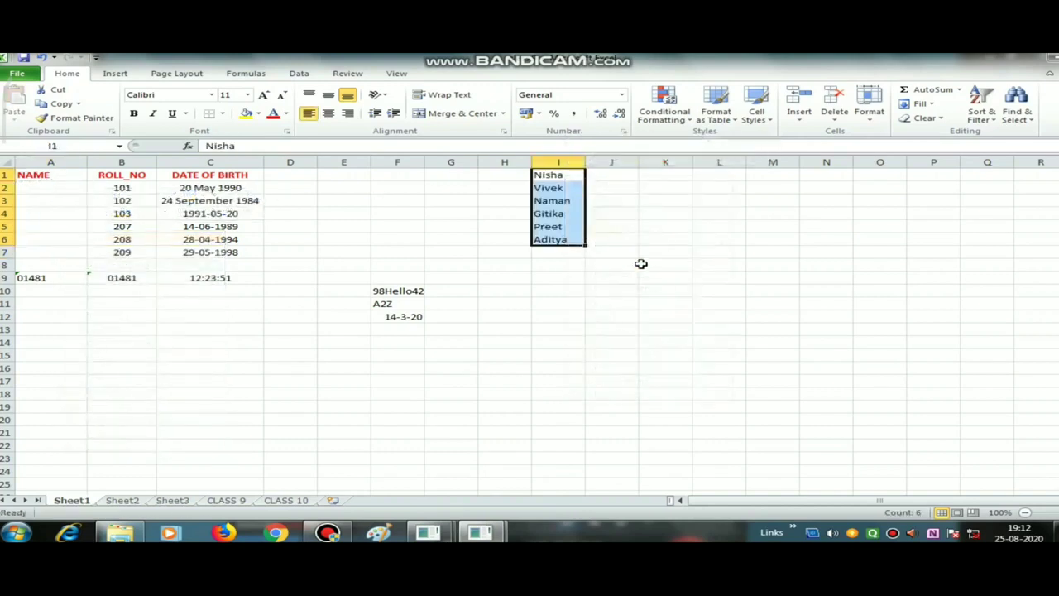
left_click(687, 287)
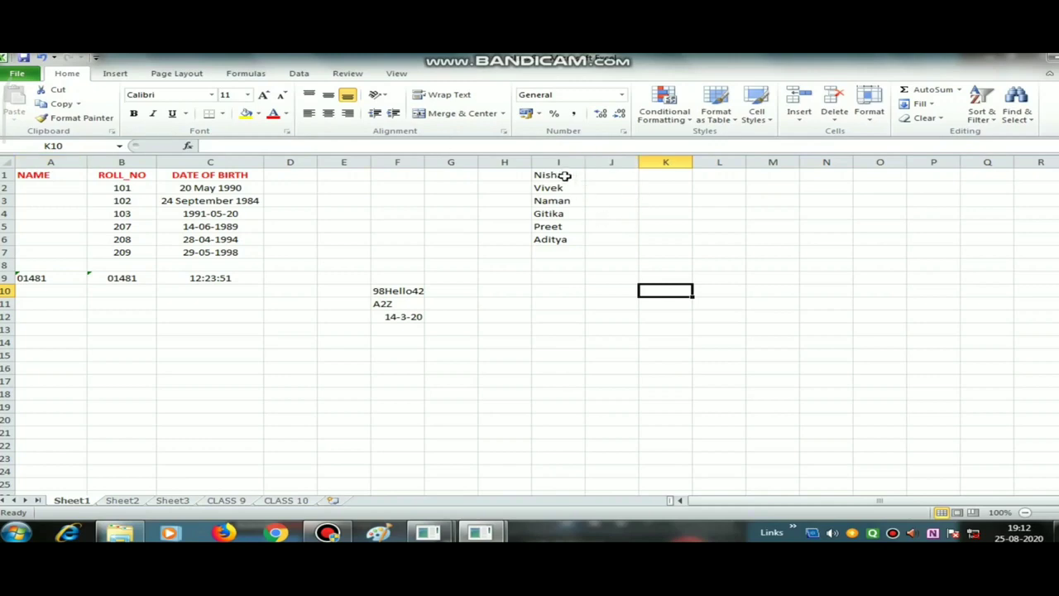
key("ctrl+z")
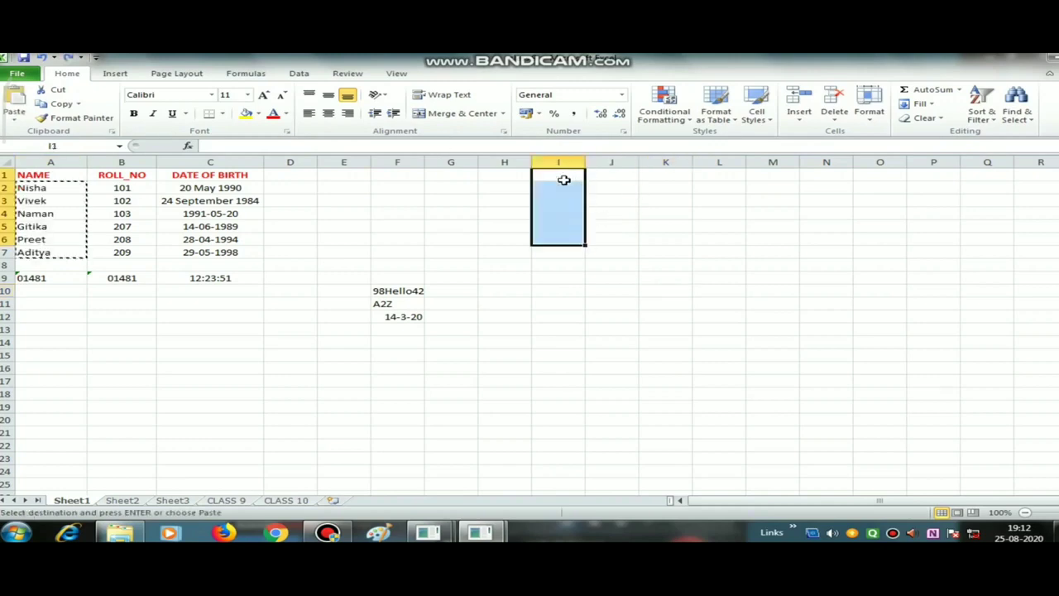
key("Escape")
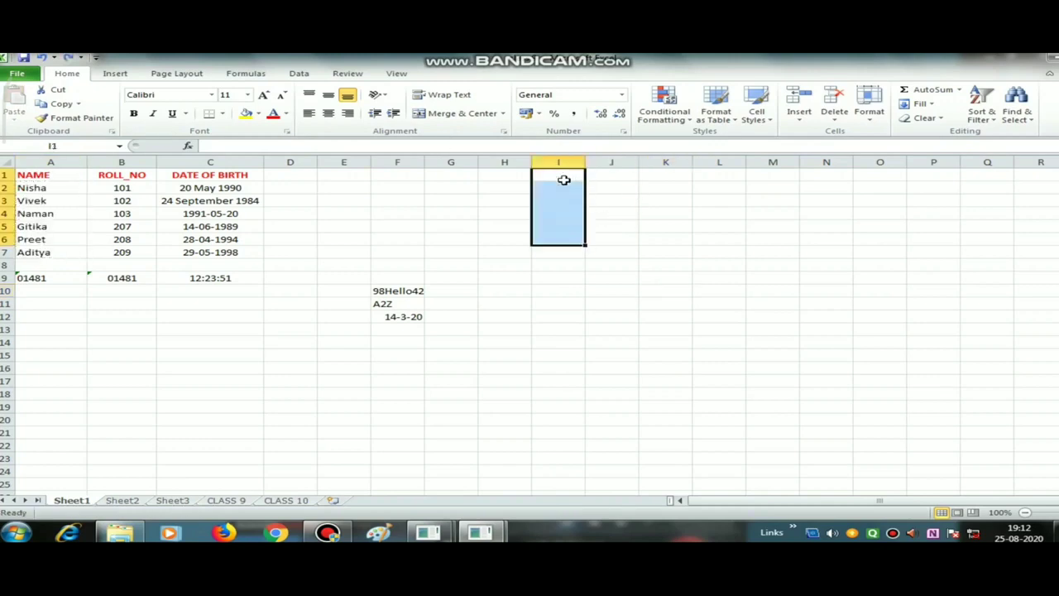
left_click(391, 392)
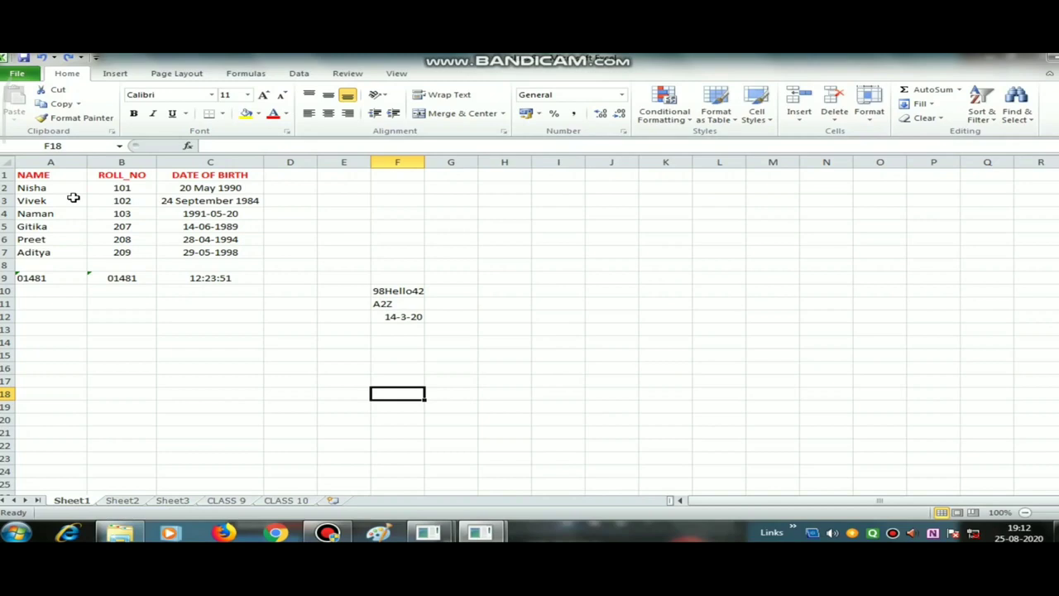
Step: Delete the 01481 entries in B9 and A9 and the 12:23:51 time in C9
left_click(124, 277)
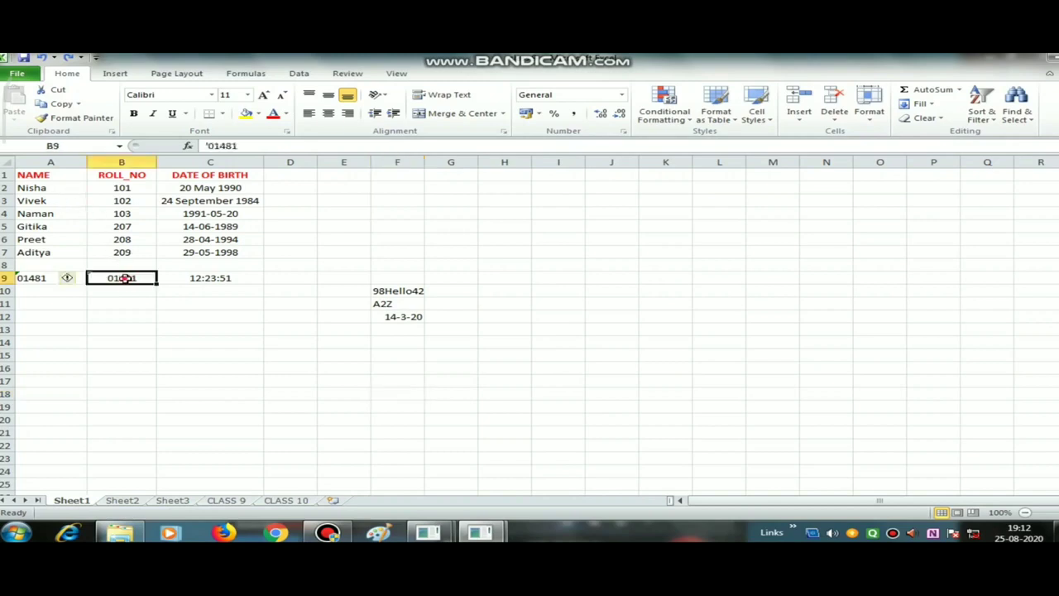
key("Delete")
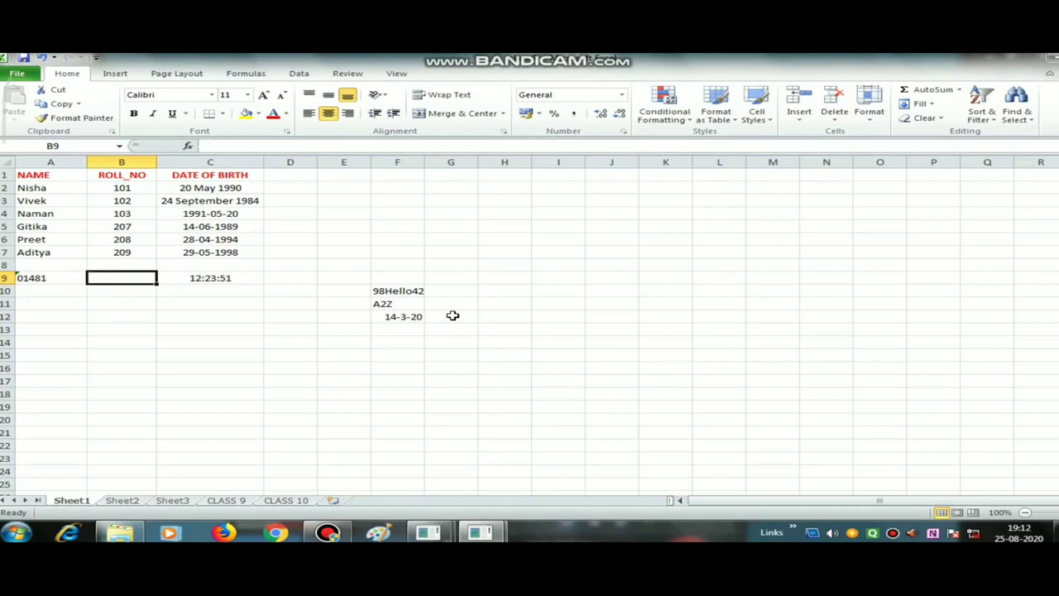
left_click(71, 277)
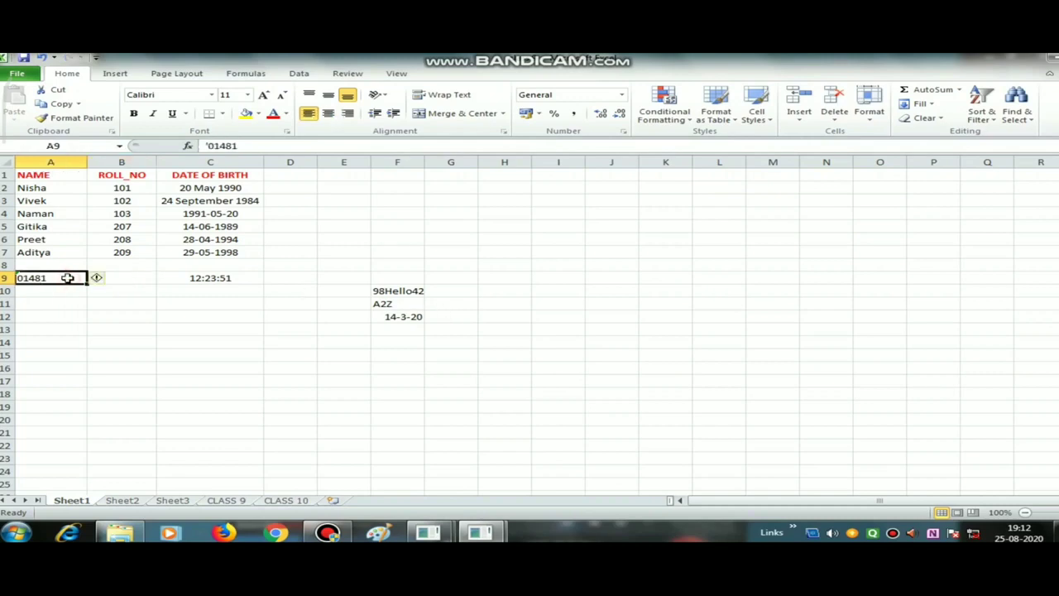
key("Delete")
left_click(244, 280)
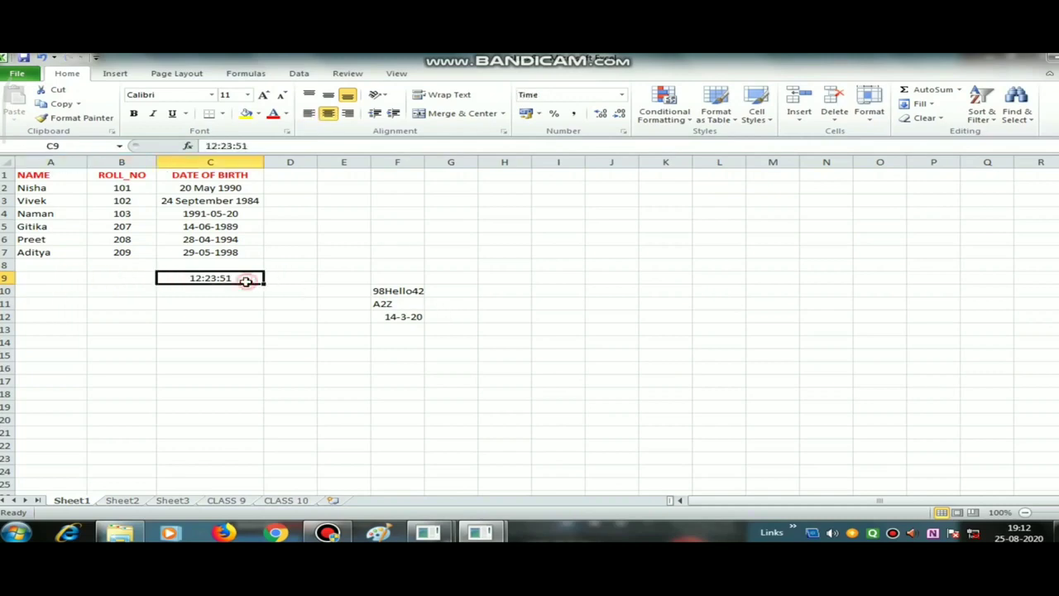
key("Delete")
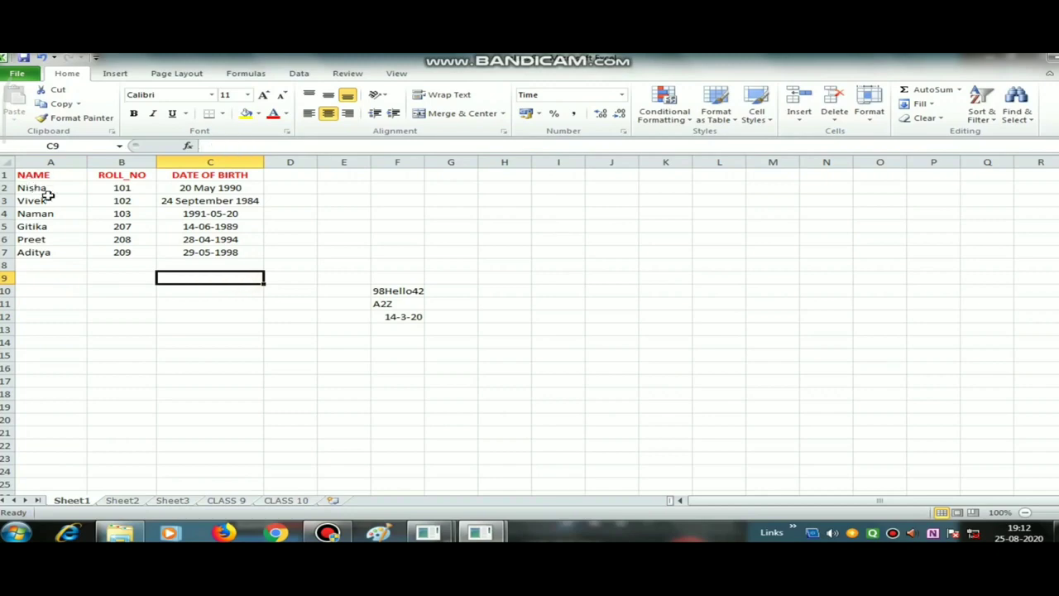
left_click(48, 200)
left_click(57, 188)
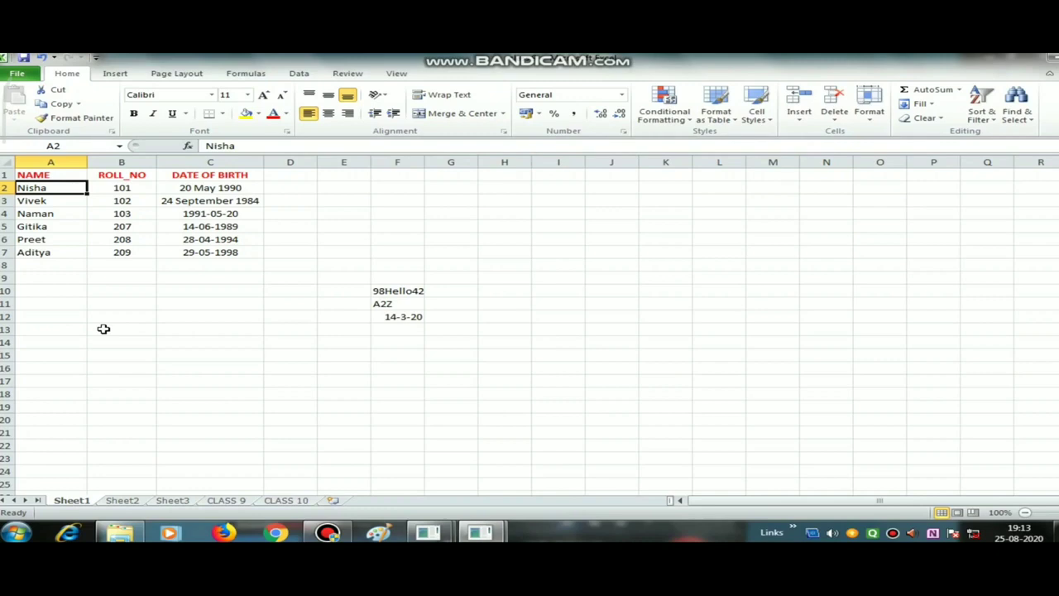
Step: Enter 56 in the empty cell B11
left_click(142, 304)
type("5")
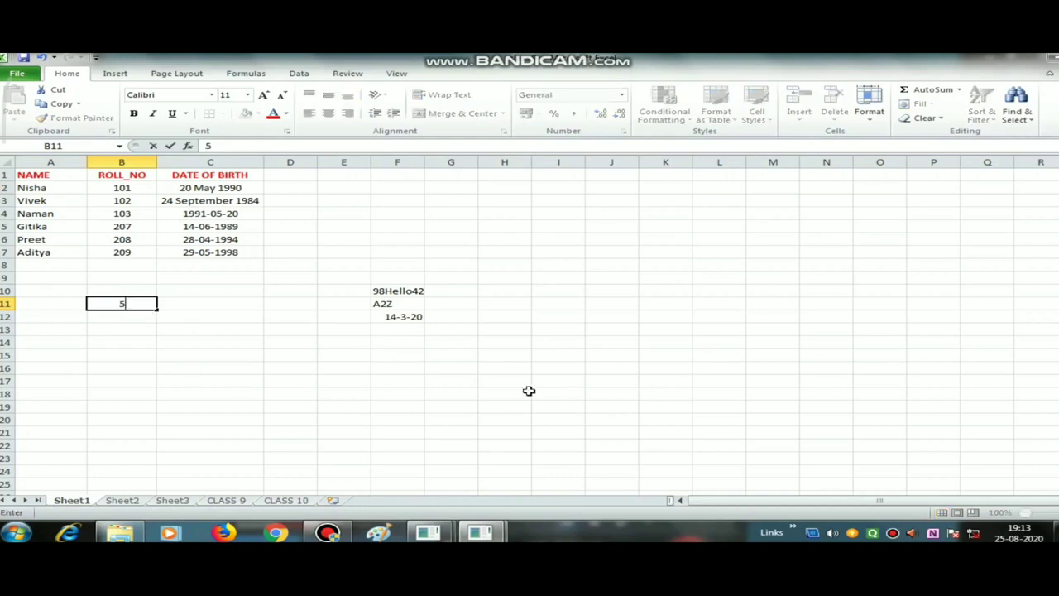
type("6")
key("Return")
key("Up")
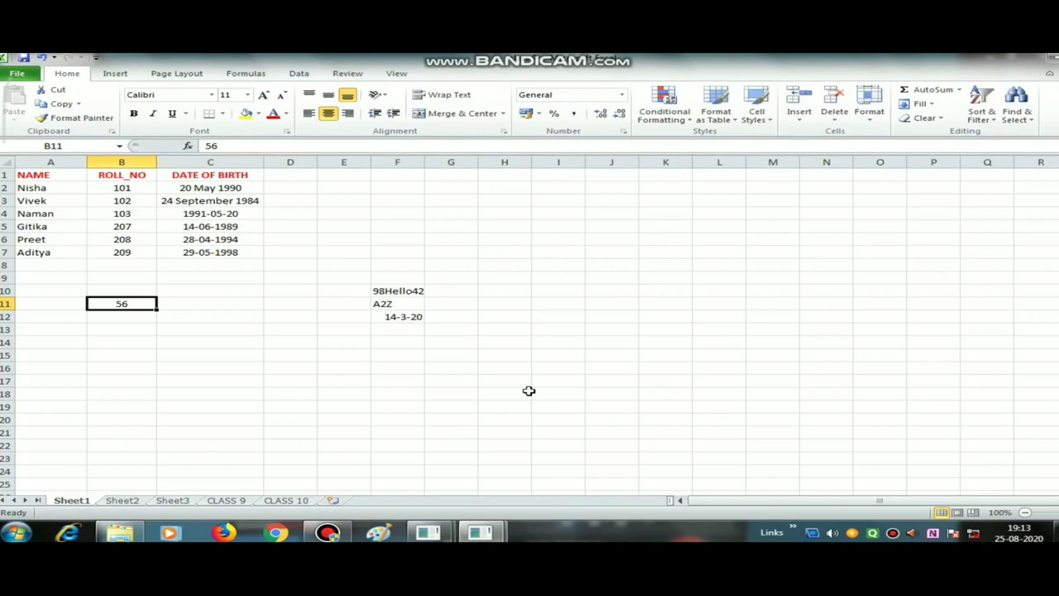
Step: Change B11 to 65, then undo so it returns to 56
key("F2")
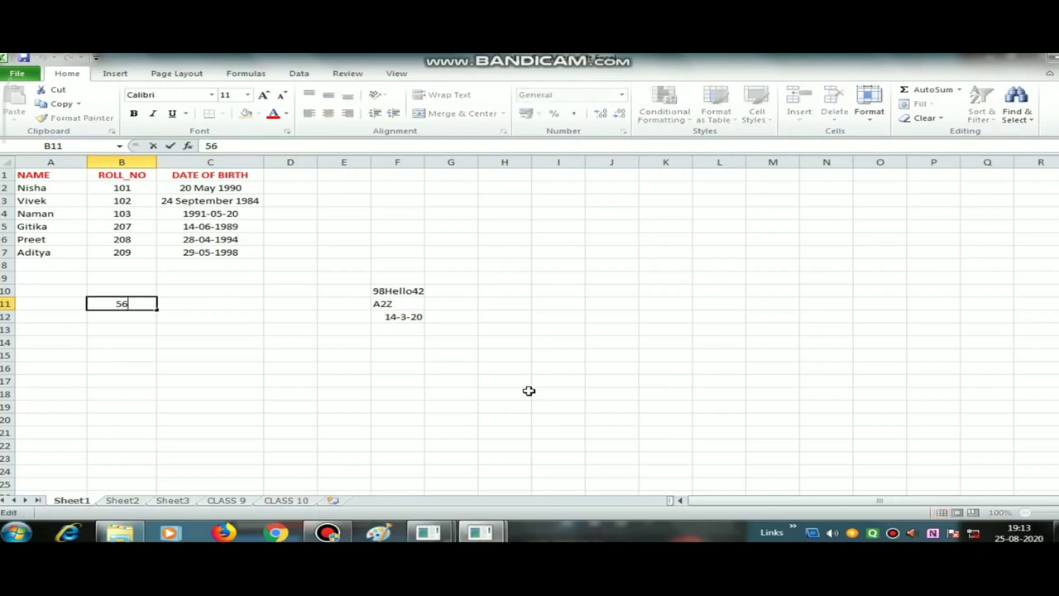
key("BackSpace")
key("BackSpace")
type("65")
key("Return")
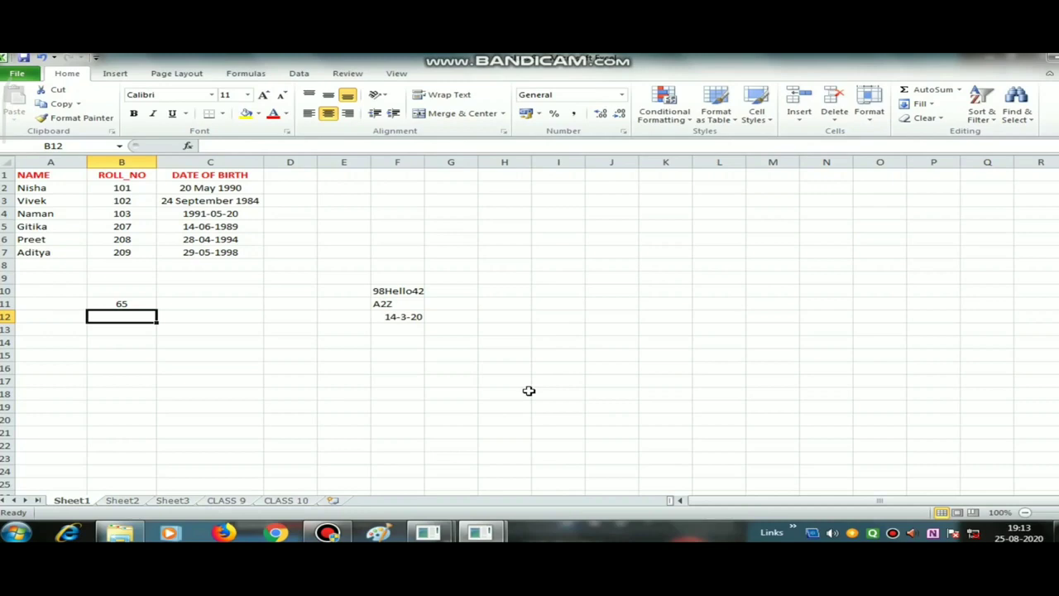
key("Up")
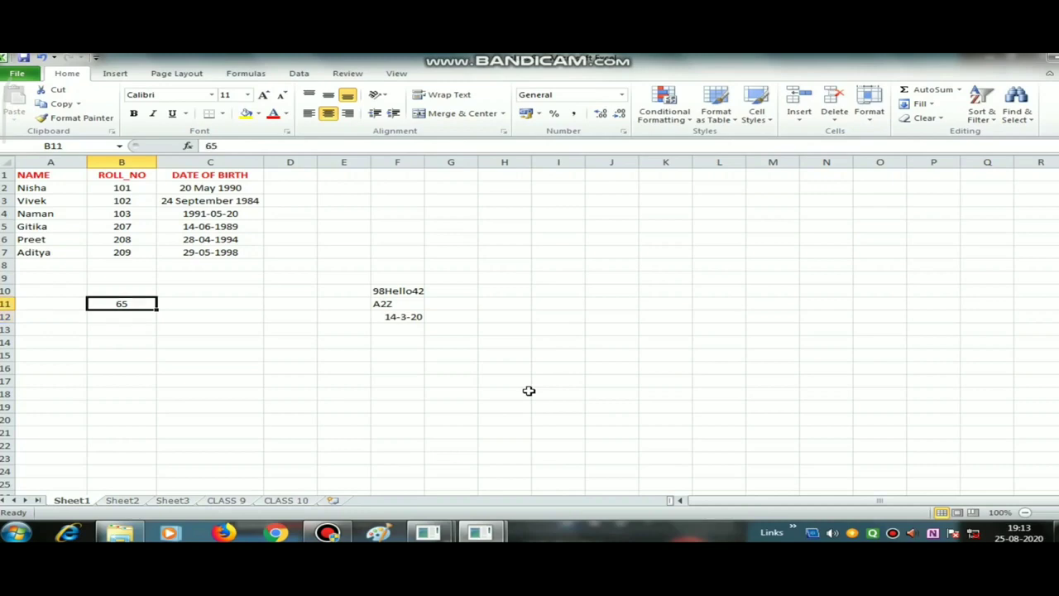
key("ctrl+z")
Step: Overwrite the 56 in B11 with 65, re-editing the cell to confirm the value
double_click(136, 303)
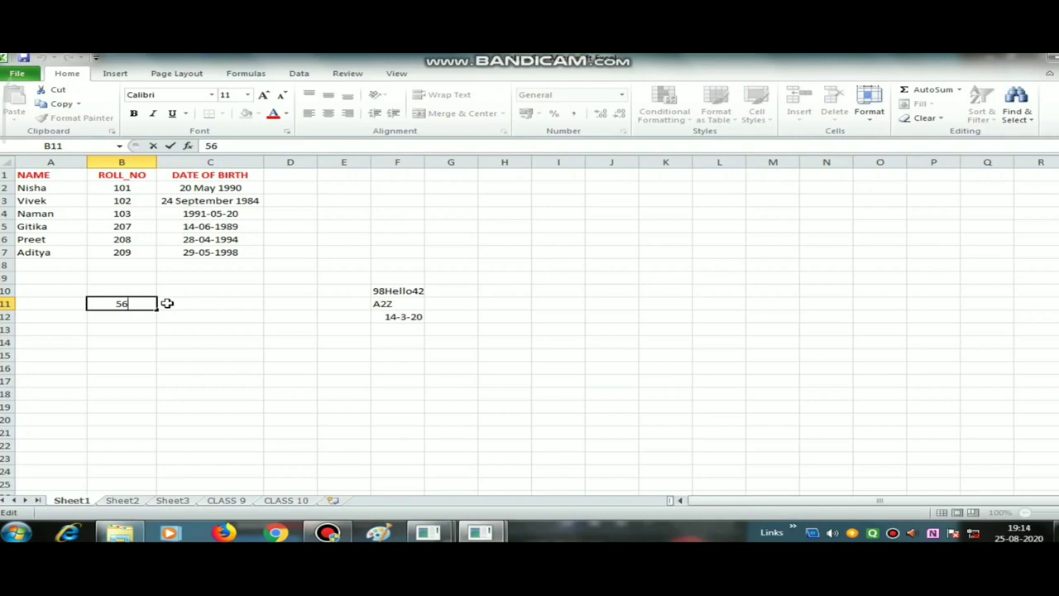
type("65")
key("Return")
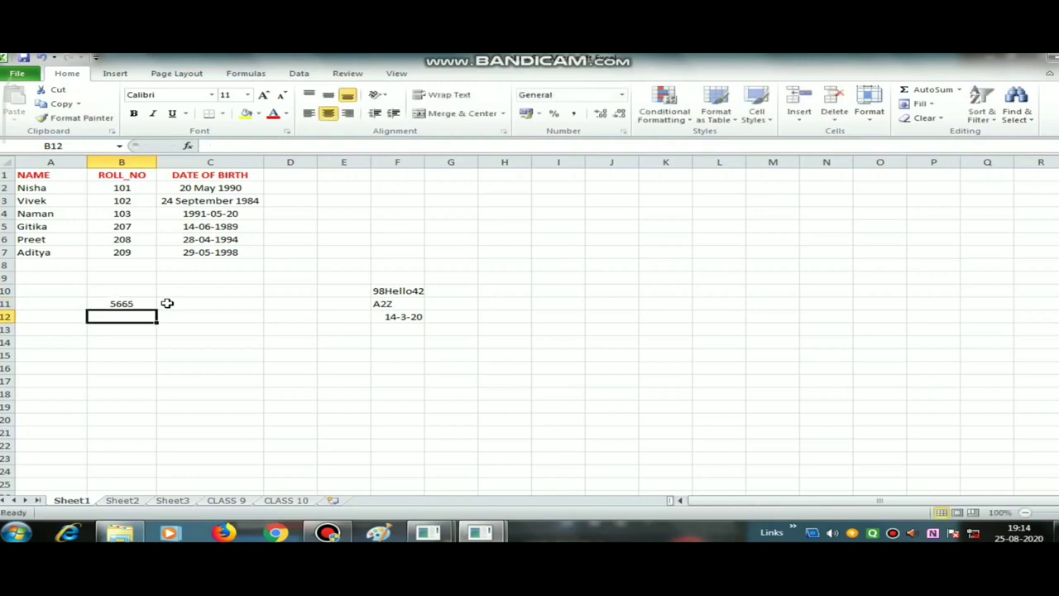
key("Up")
key("F2")
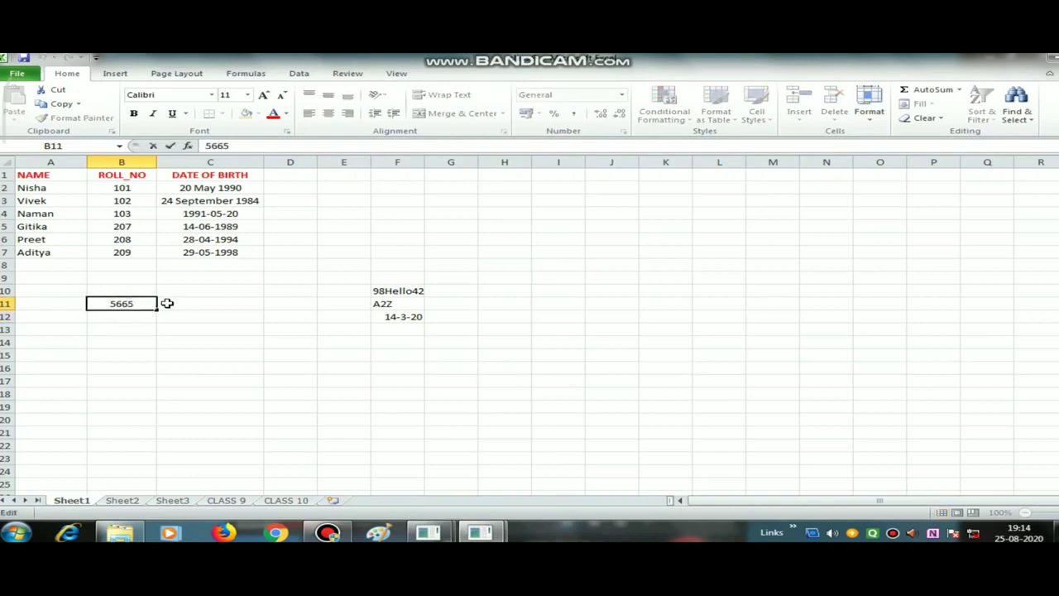
key("BackSpace")
key("BackSpace")
key("BackSpace")
key("BackSpace")
type("65")
key("Return")
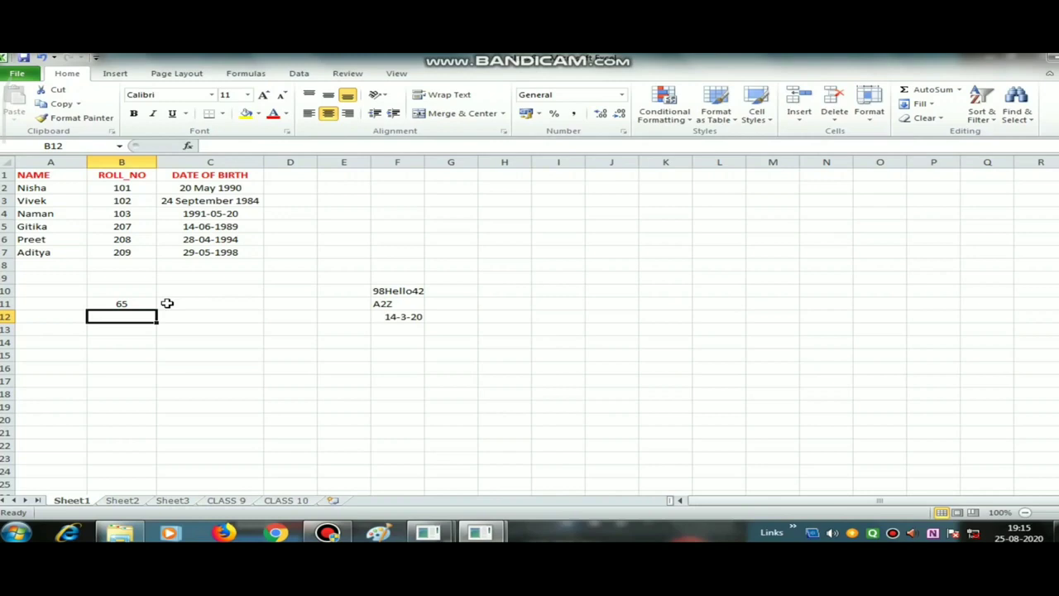
left_click(121, 304)
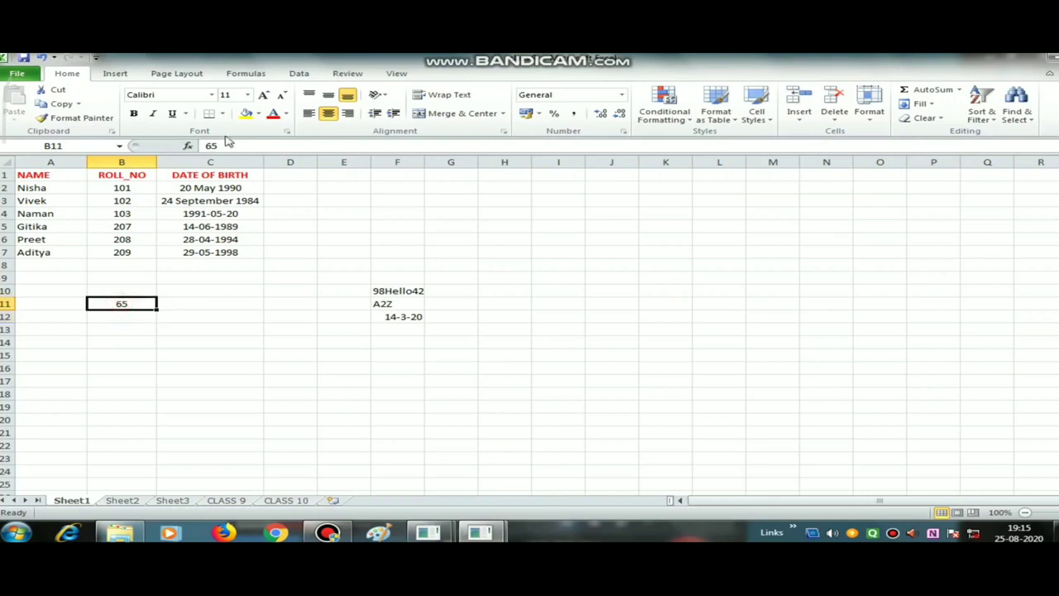
left_click(227, 144)
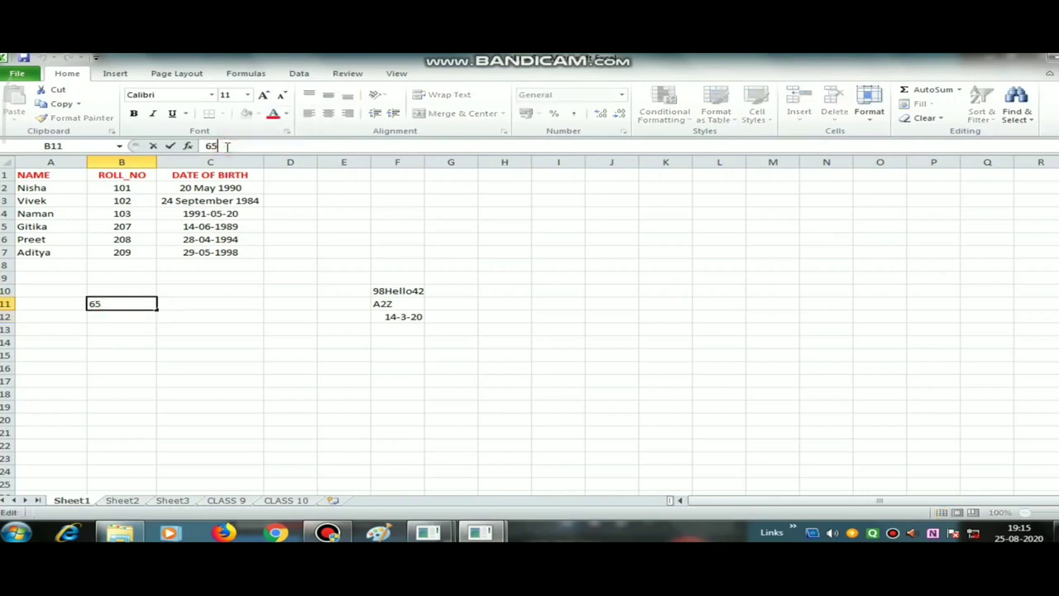
key("BackSpace")
type("5")
key("Return")
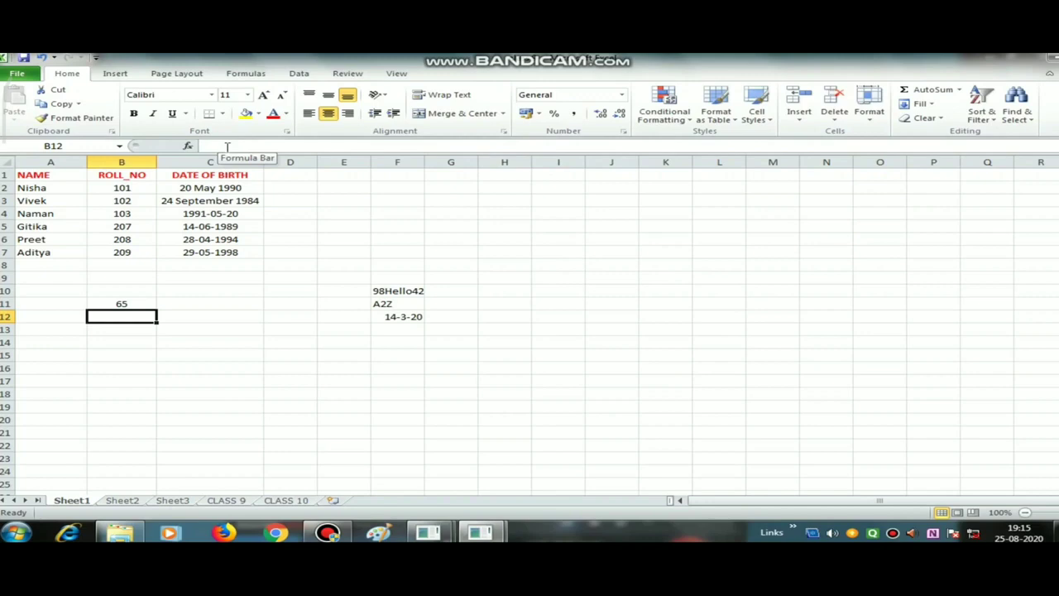
left_click(308, 202)
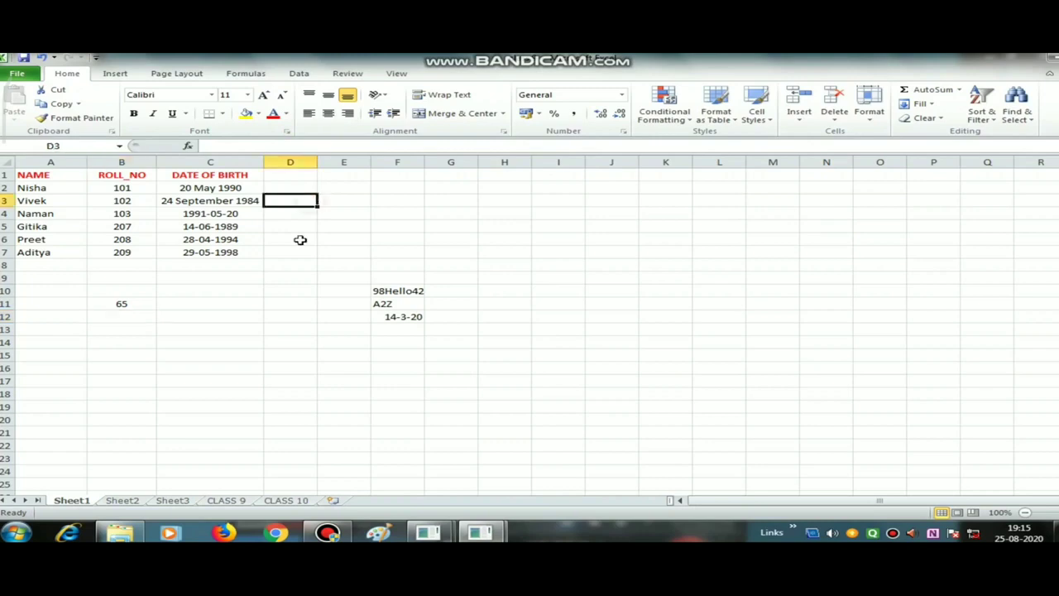
left_click(135, 304)
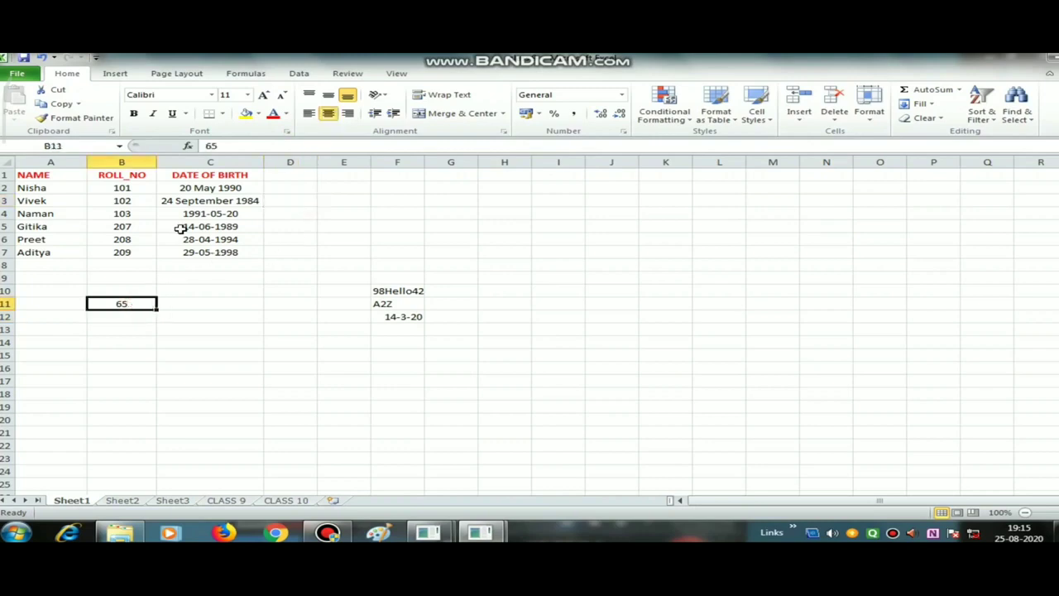
left_click(234, 145)
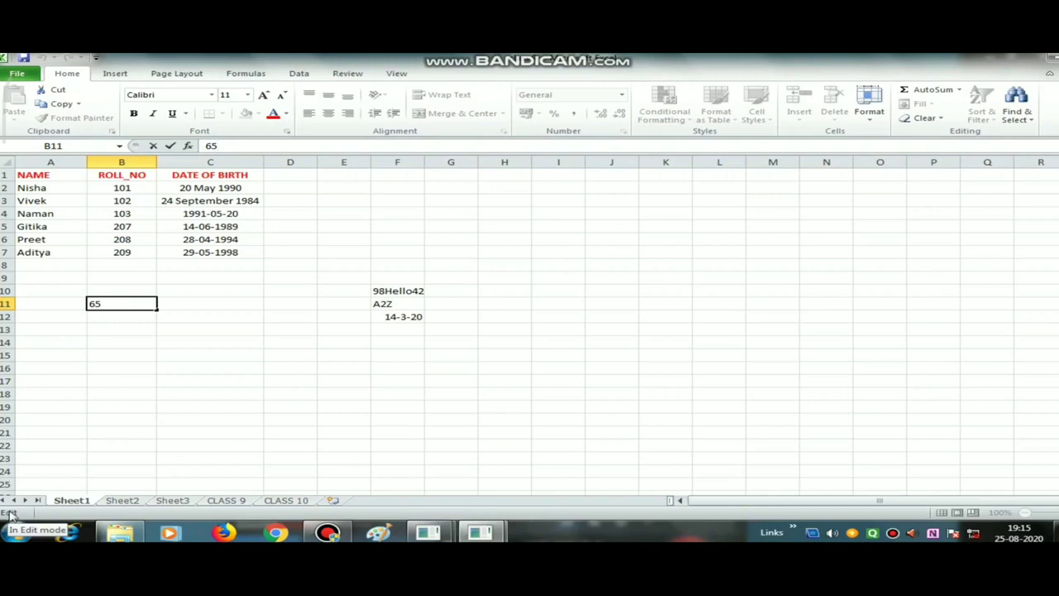
left_click(154, 337)
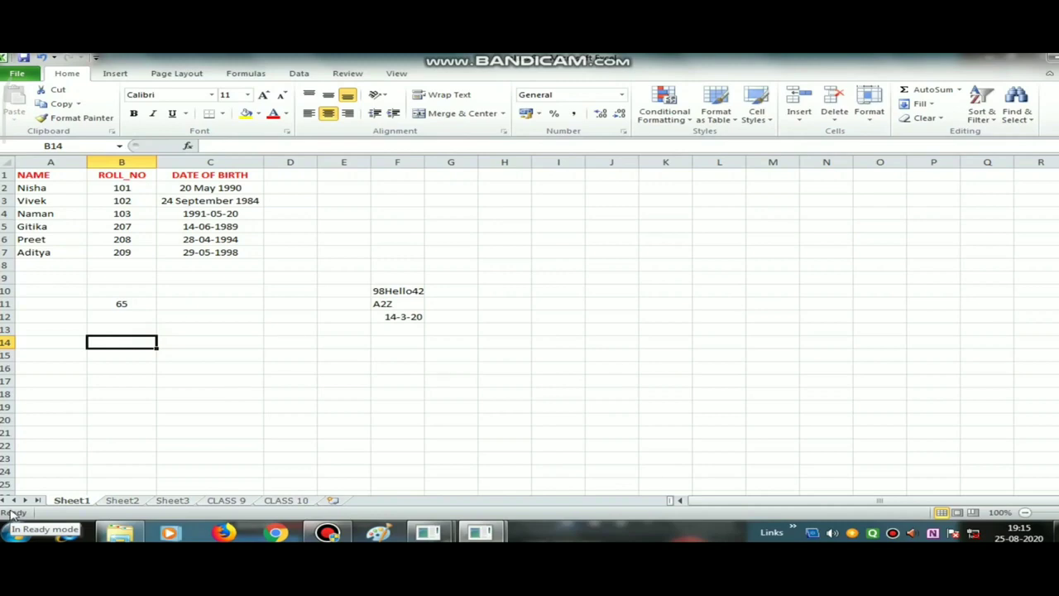
double_click(124, 304)
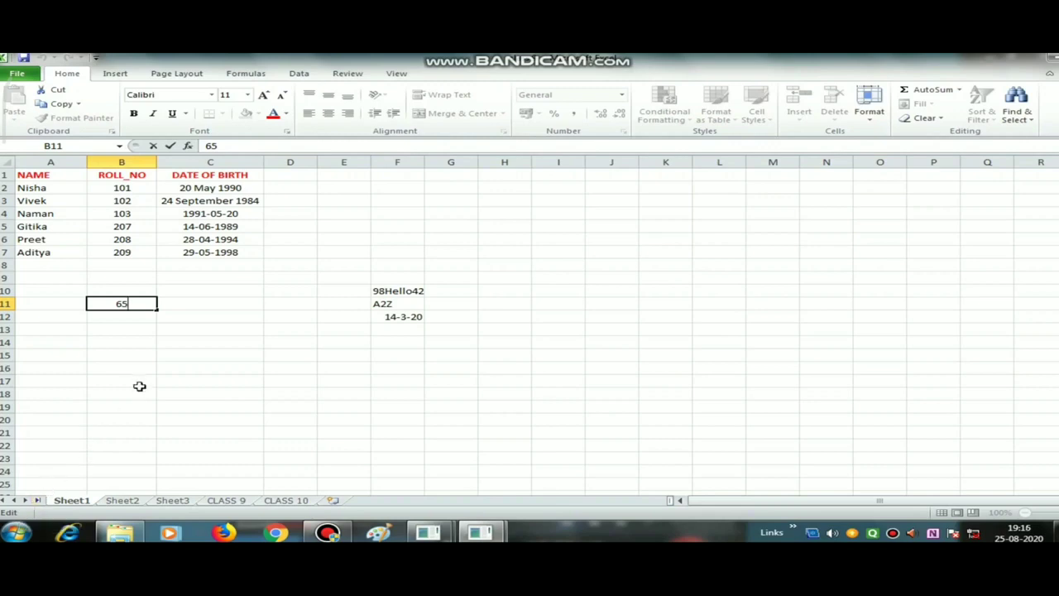
left_click(139, 340)
left_click(142, 301)
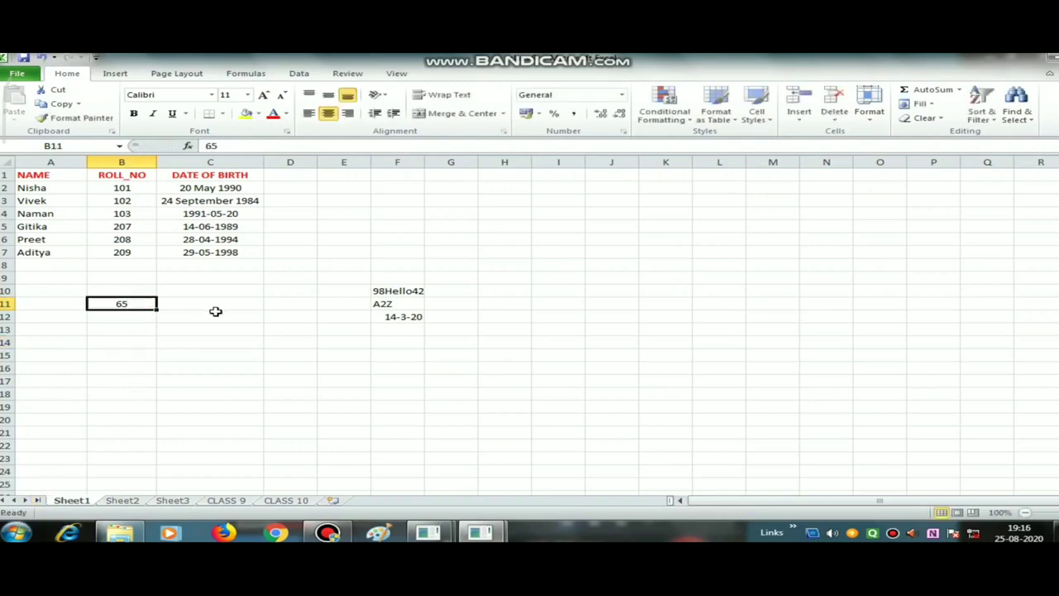
key("F2")
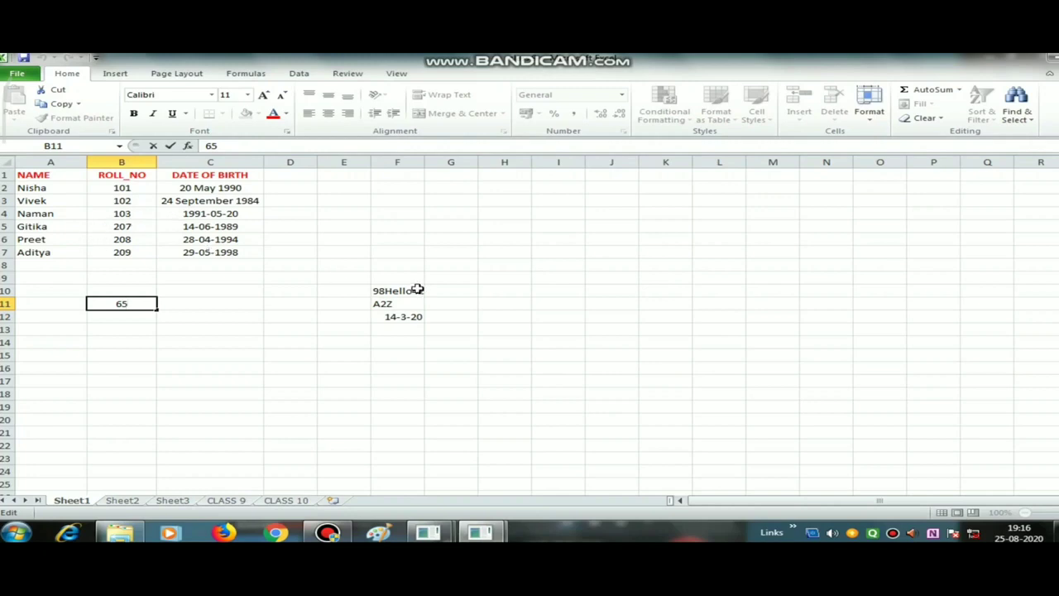
Step: Select F10:F12 and try Backspace and Delete, undoing each to restore the entries
left_click_drag(413, 290, 406, 316)
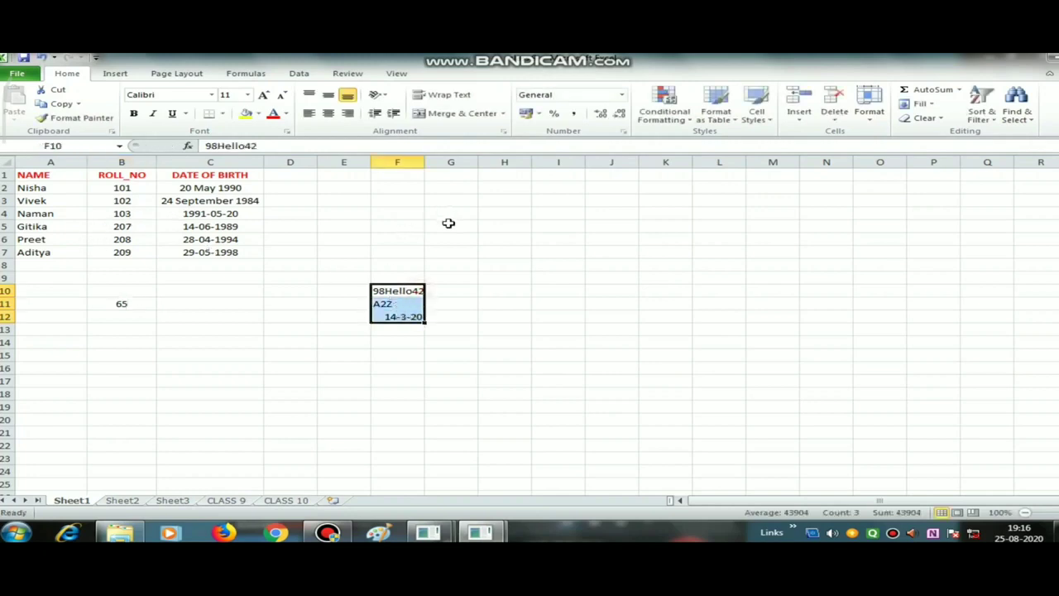
key("BackSpace")
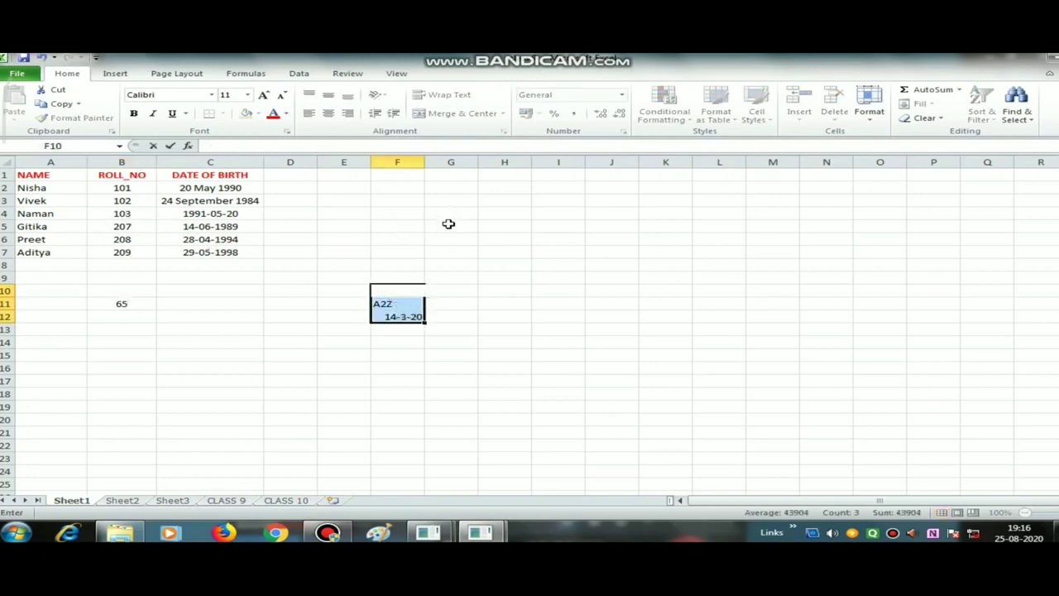
key("ctrl+z")
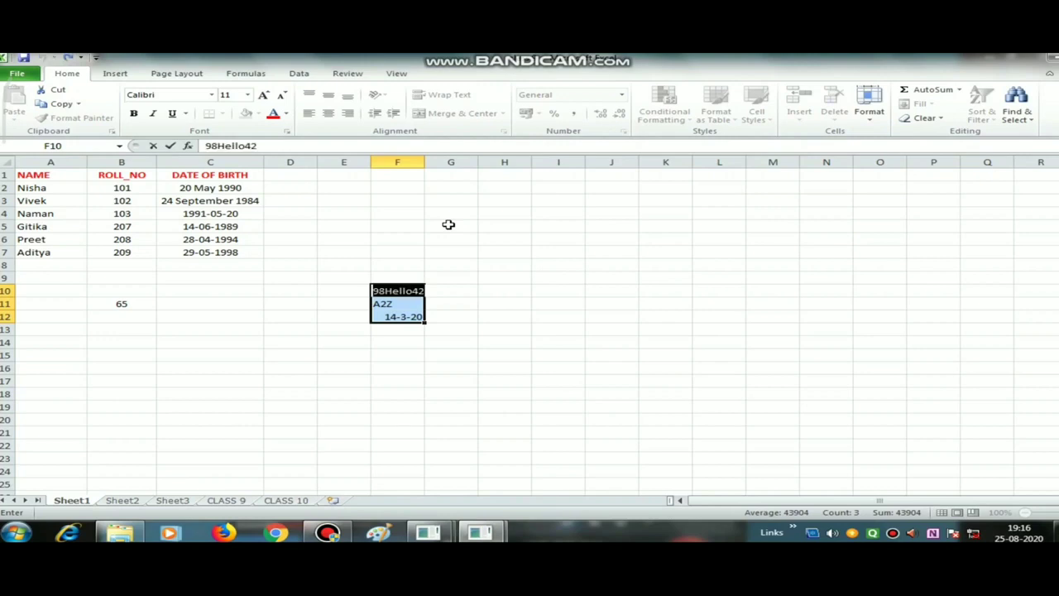
key("BackSpace")
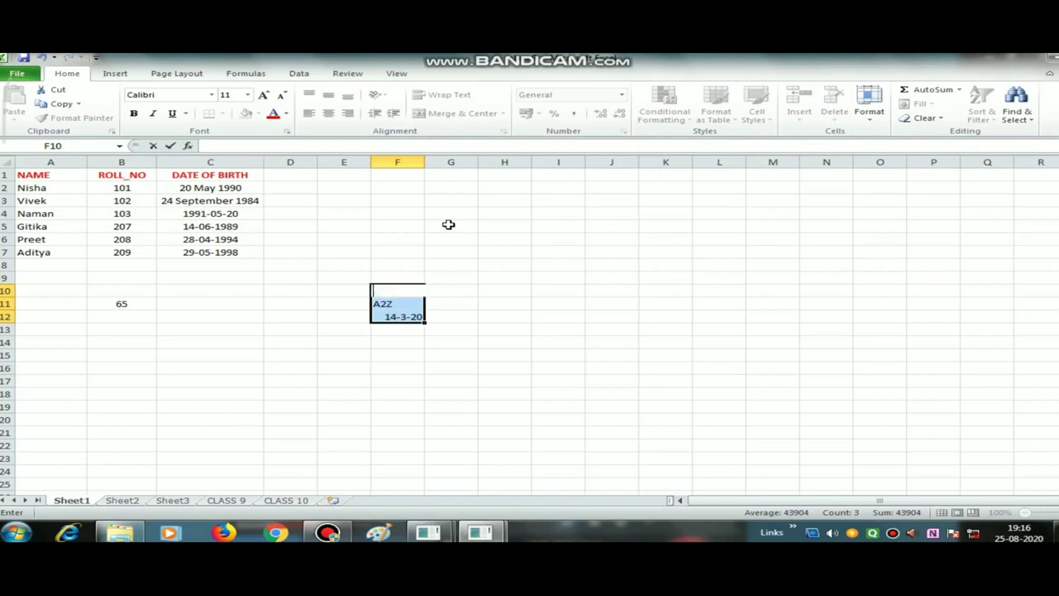
left_click(451, 394)
left_click(394, 294)
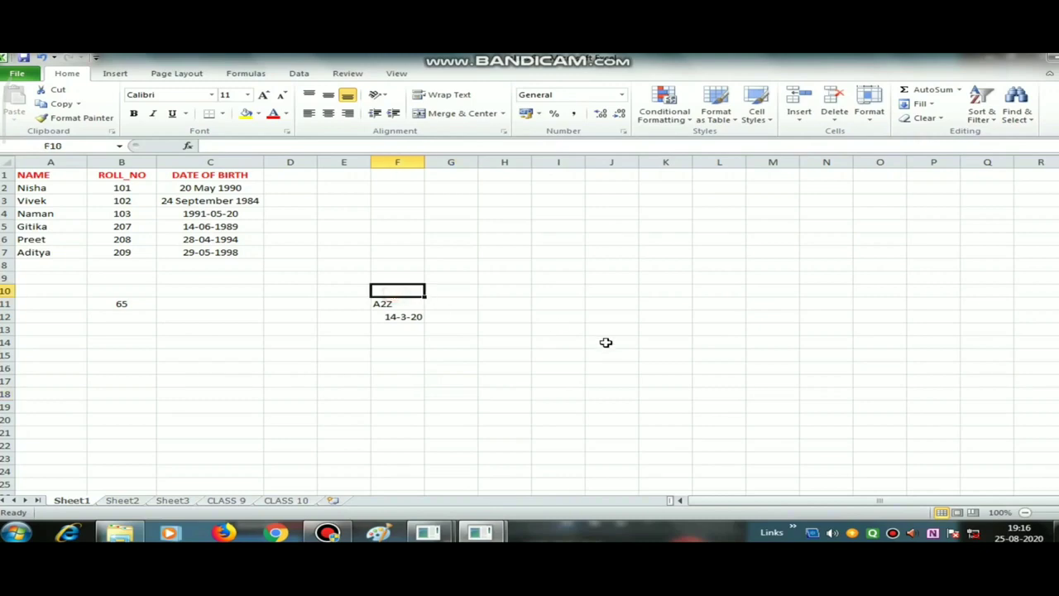
key("ctrl+z")
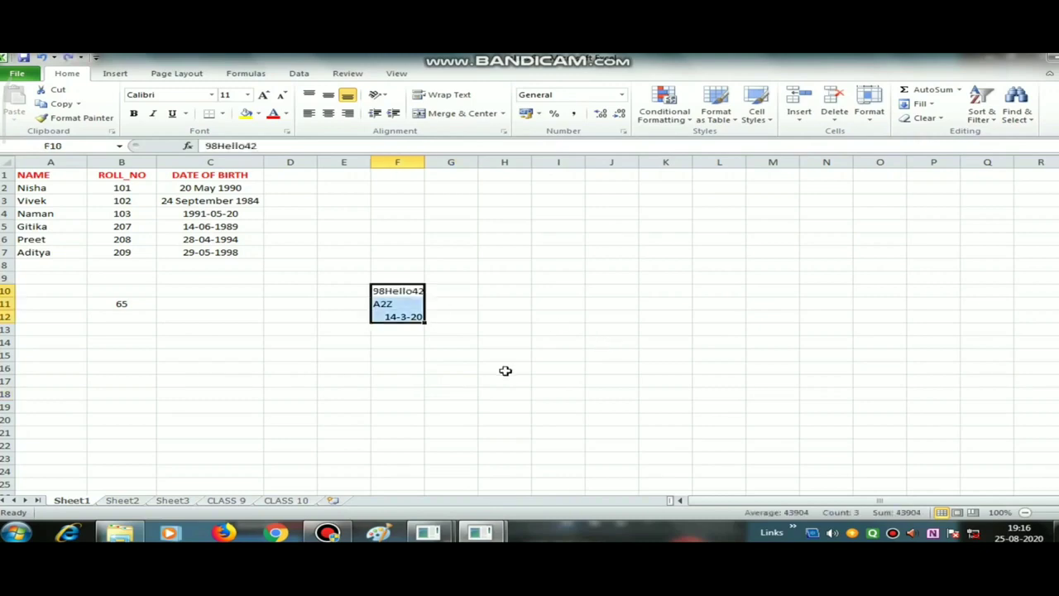
key("Delete")
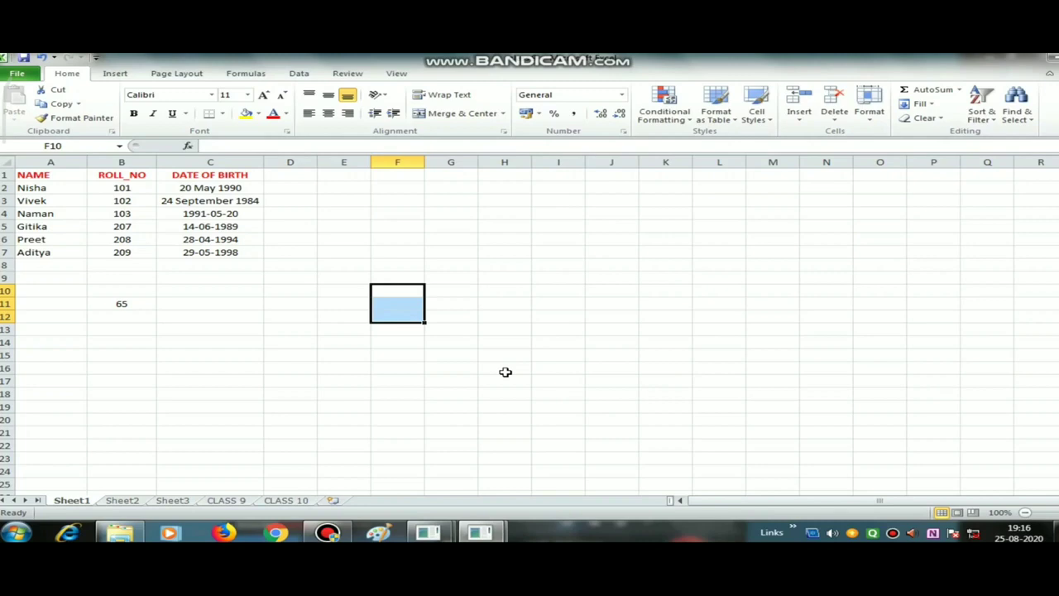
key("Up")
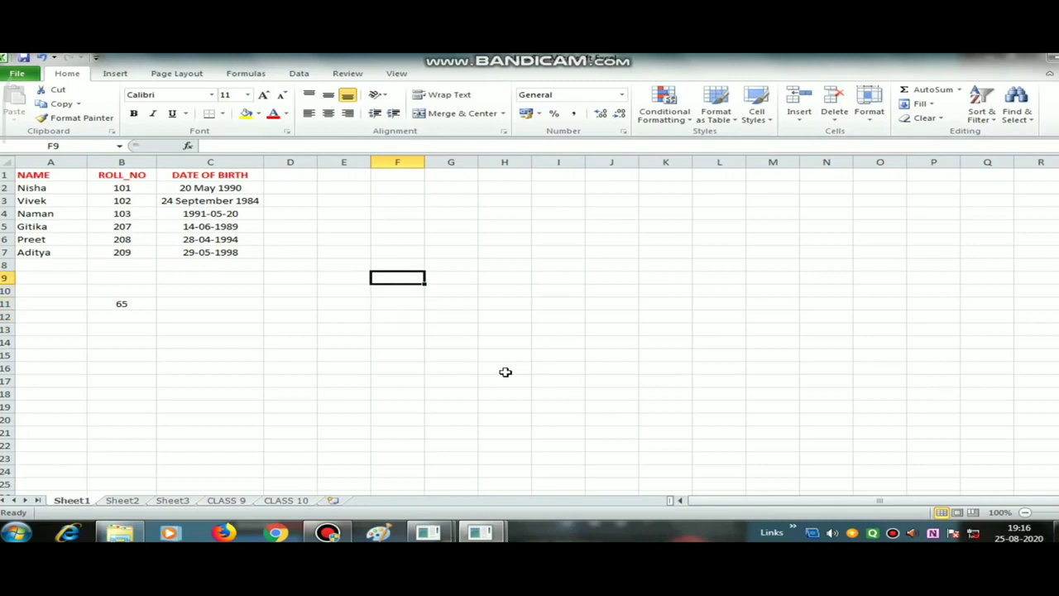
key("ctrl+z")
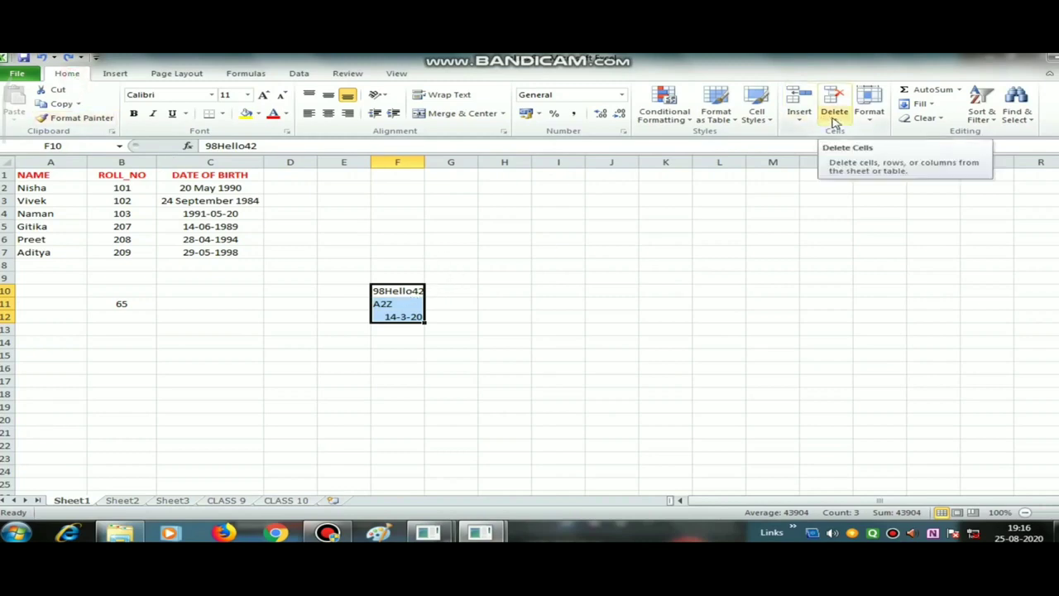
Step: Clear everything from F10:F12 using Clear All
left_click(930, 118)
left_click(942, 135)
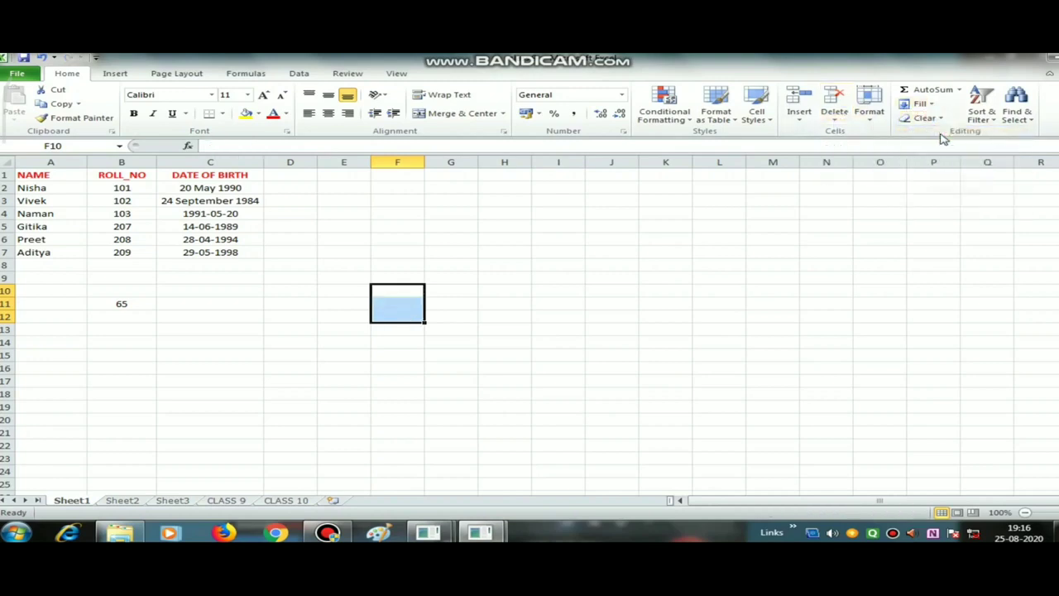
left_click(930, 118)
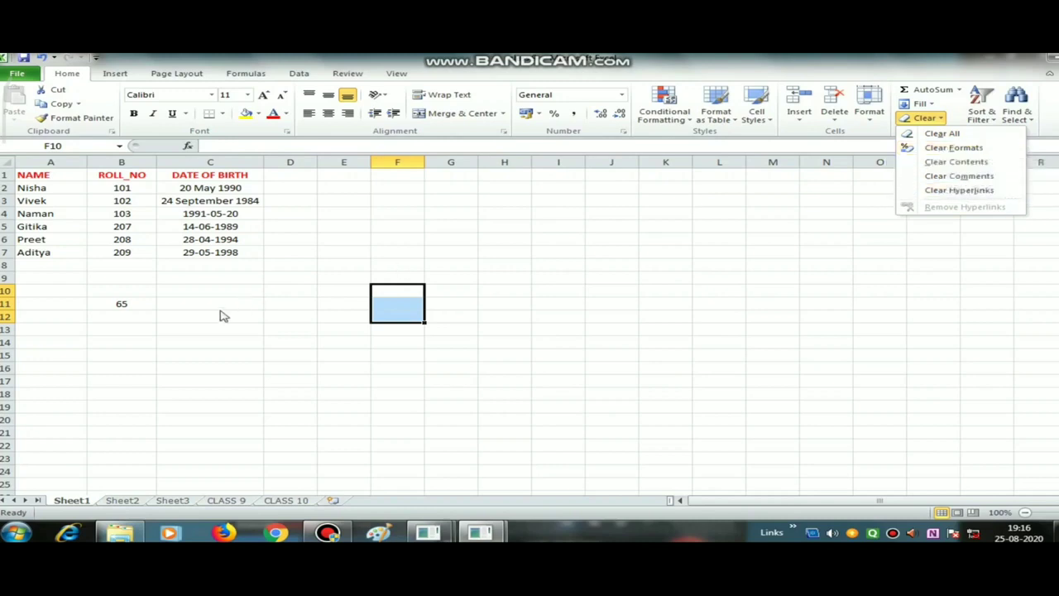
left_click(238, 189)
left_click(190, 188)
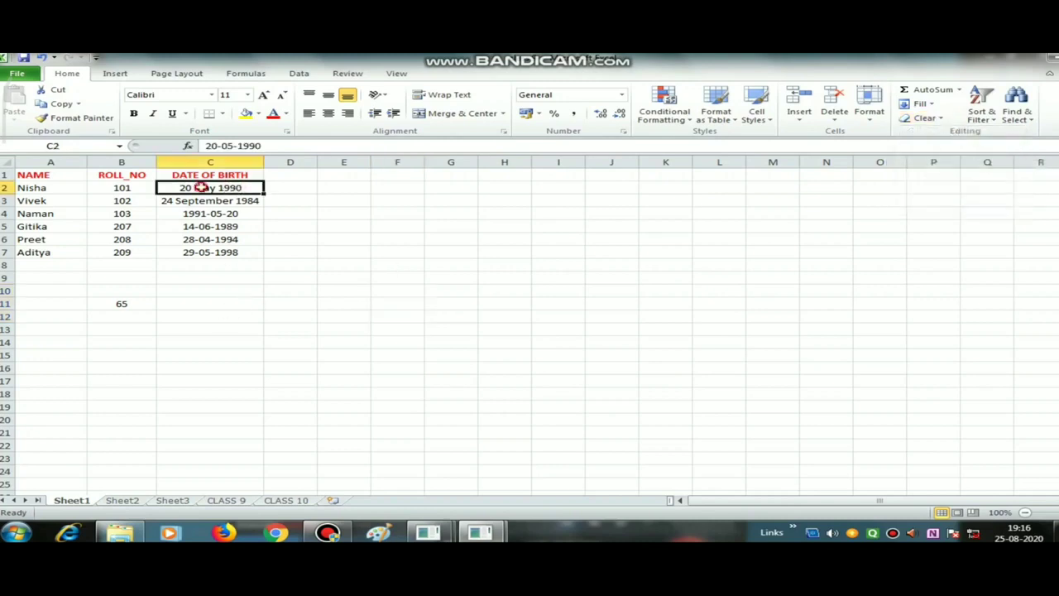
left_click_drag(190, 188, 207, 200)
left_click(928, 121)
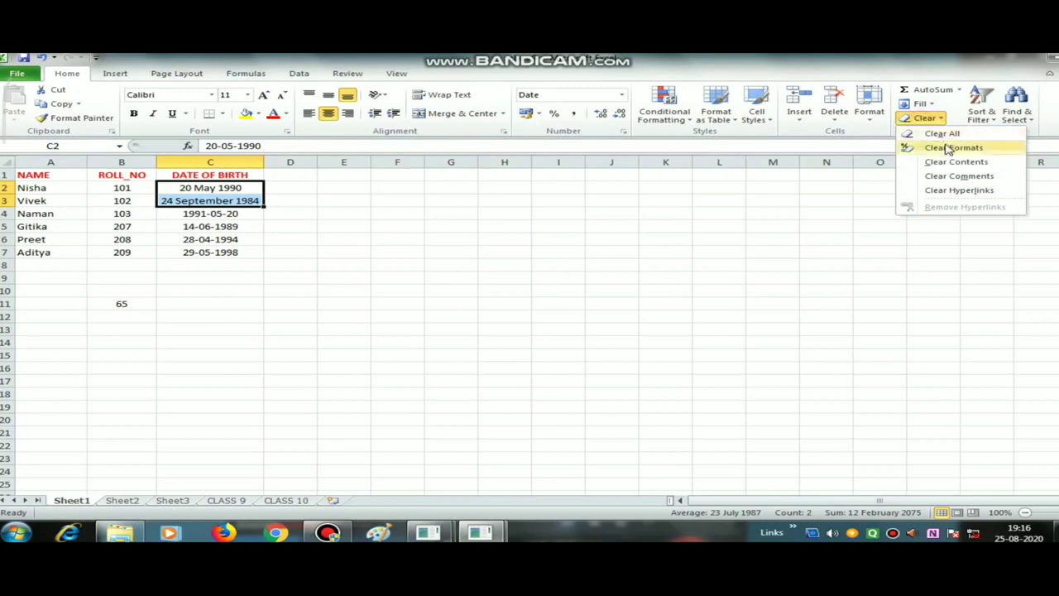
left_click(948, 146)
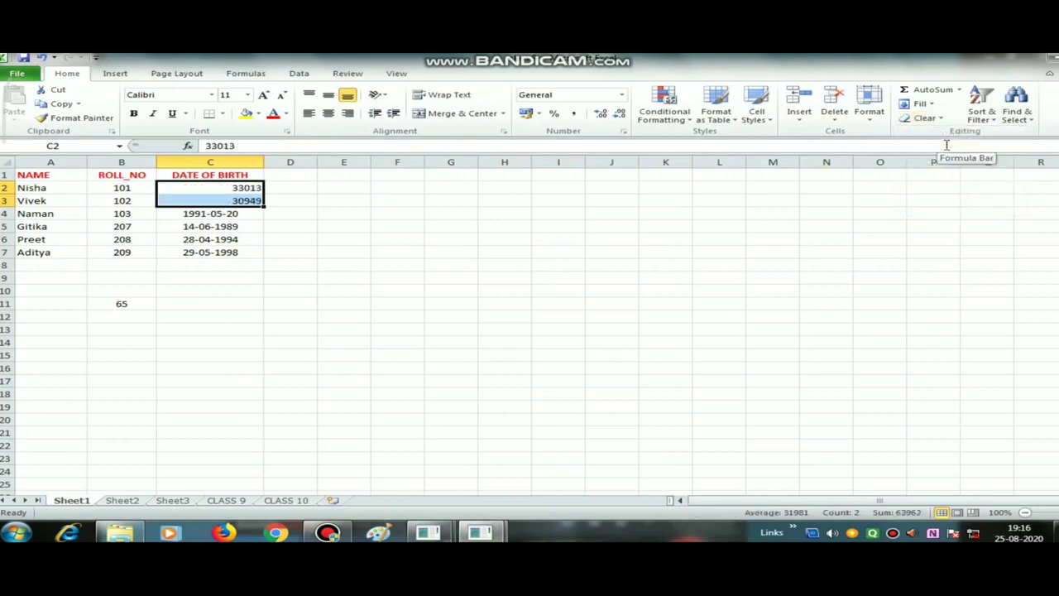
left_click(454, 241)
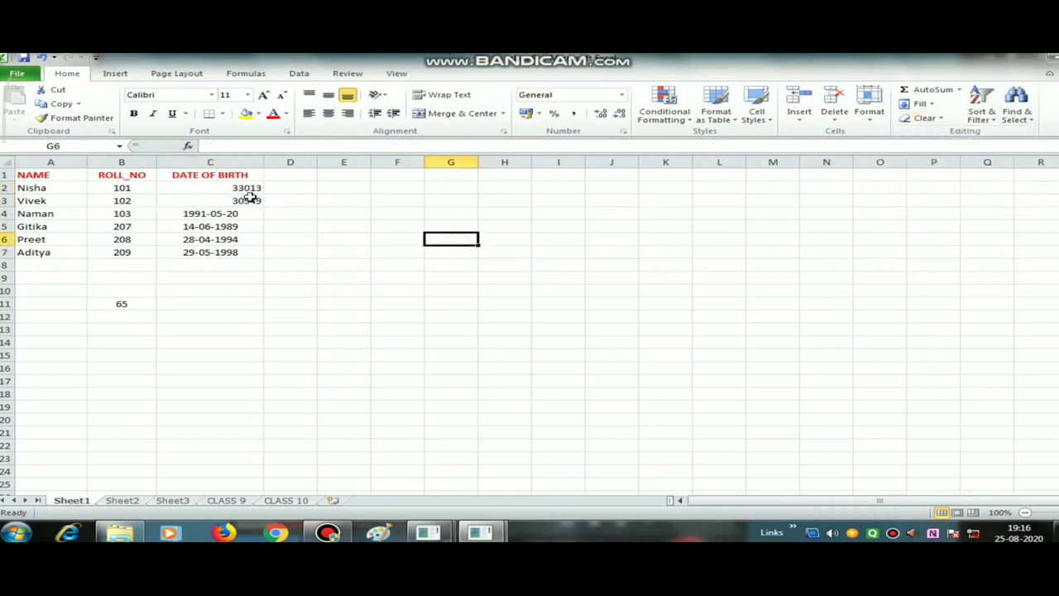
left_click_drag(240, 189, 245, 199)
left_click(934, 119)
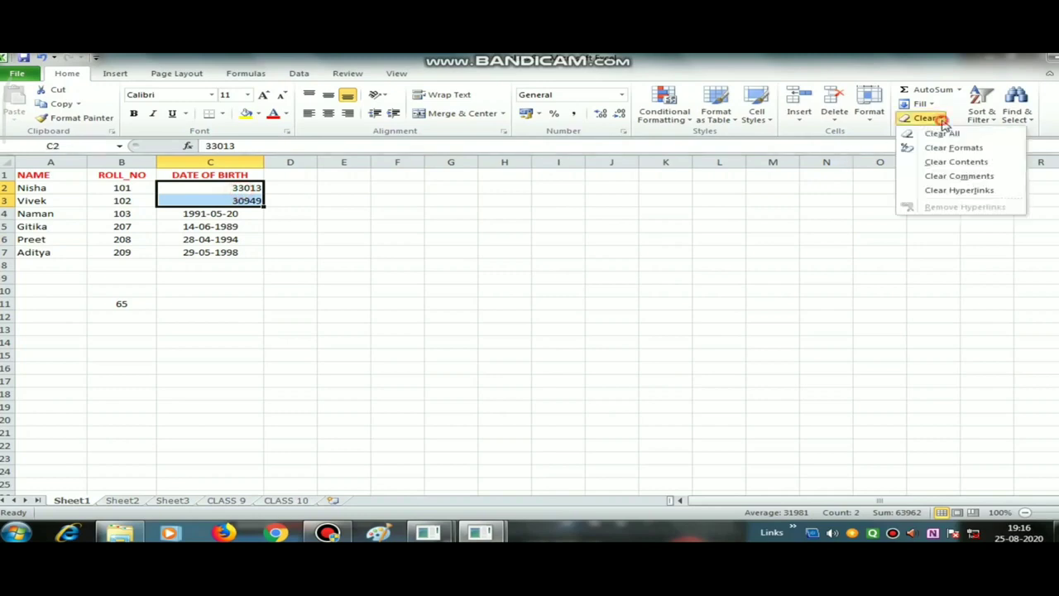
left_click(951, 163)
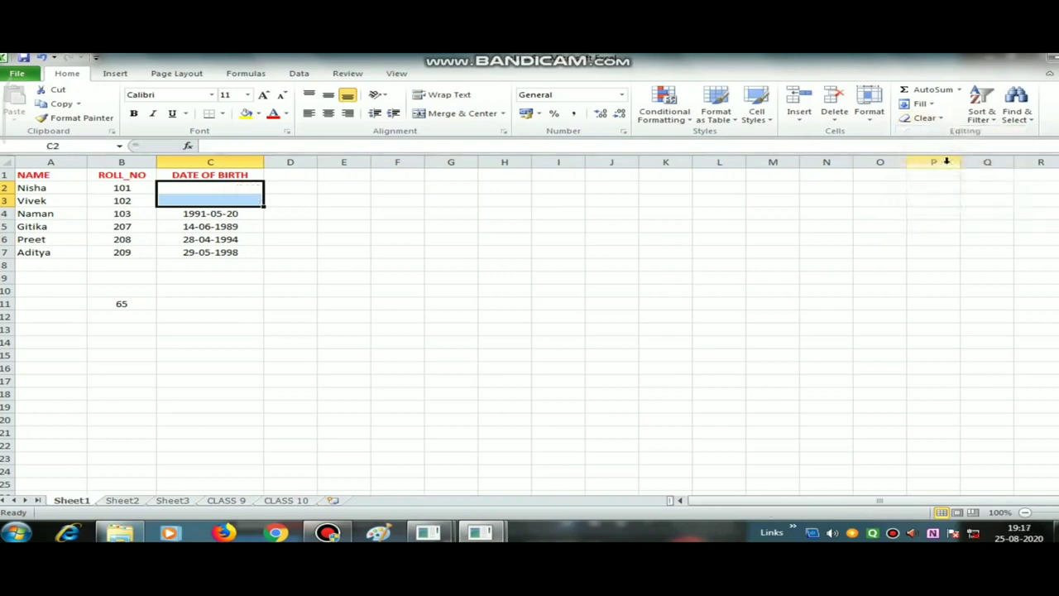
left_click(215, 420)
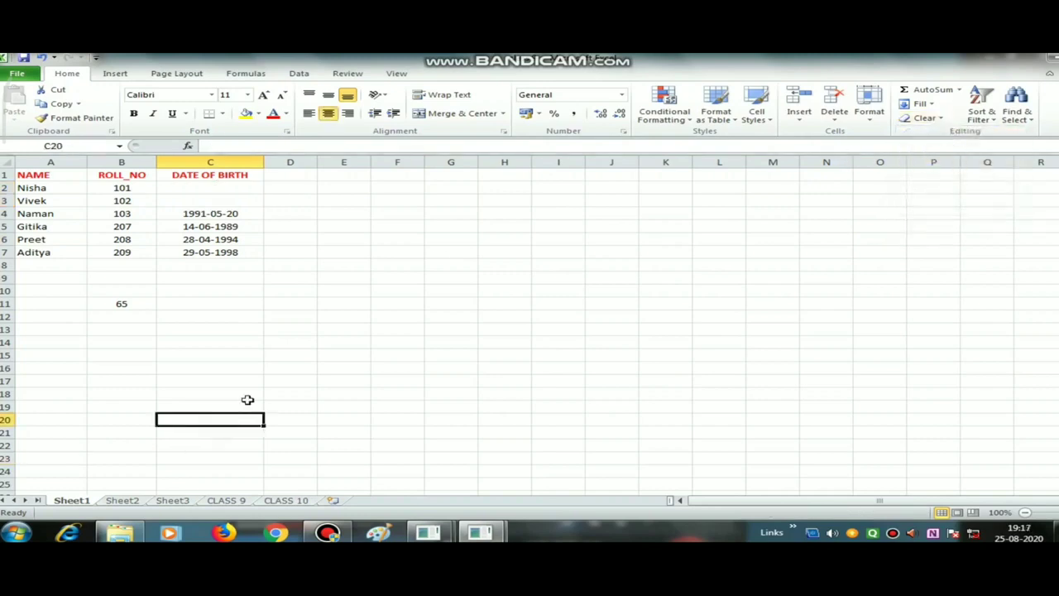
left_click(924, 118)
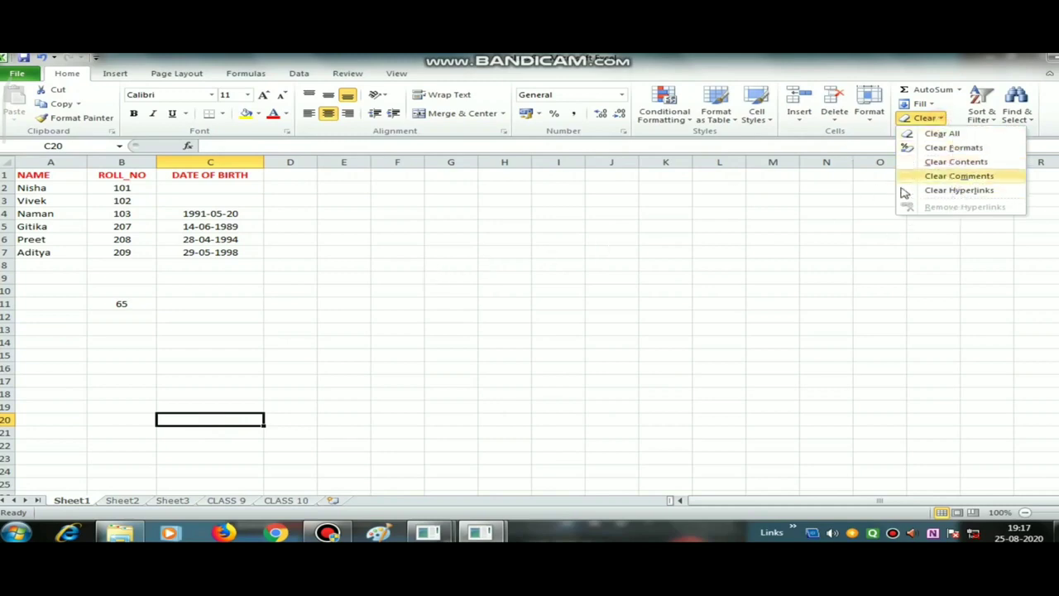
left_click(702, 228)
Step: Undo the last four changes, restoring the C2–C3 dates and F10:F12 entries
key("ctrl+z")
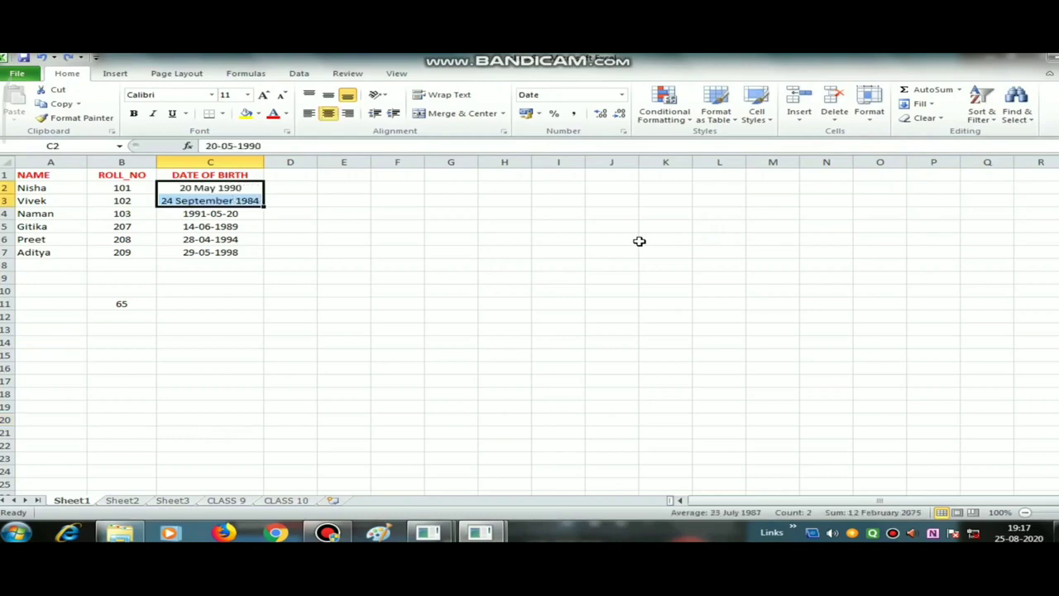
key("ctrl+z")
key("ctrl+z")
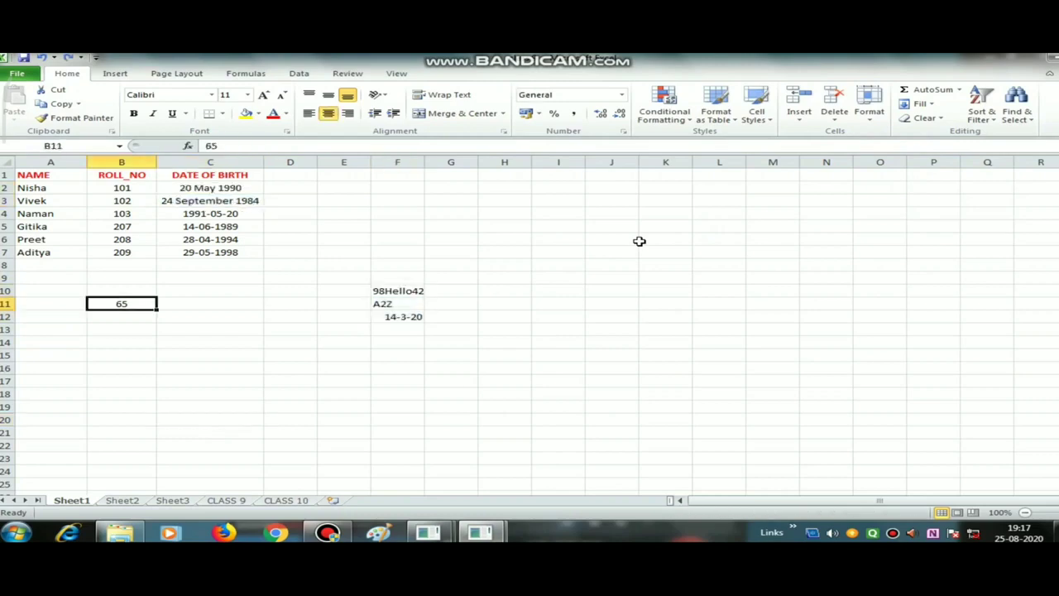
key("ctrl+z")
key("ctrl+z")
key("ctrl+z")
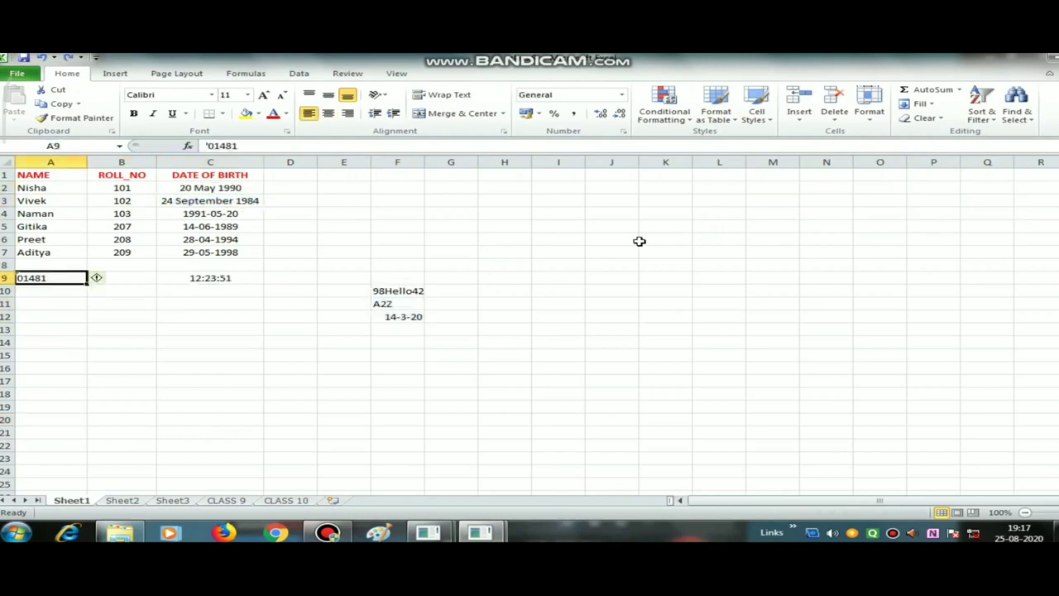
key("ctrl+z")
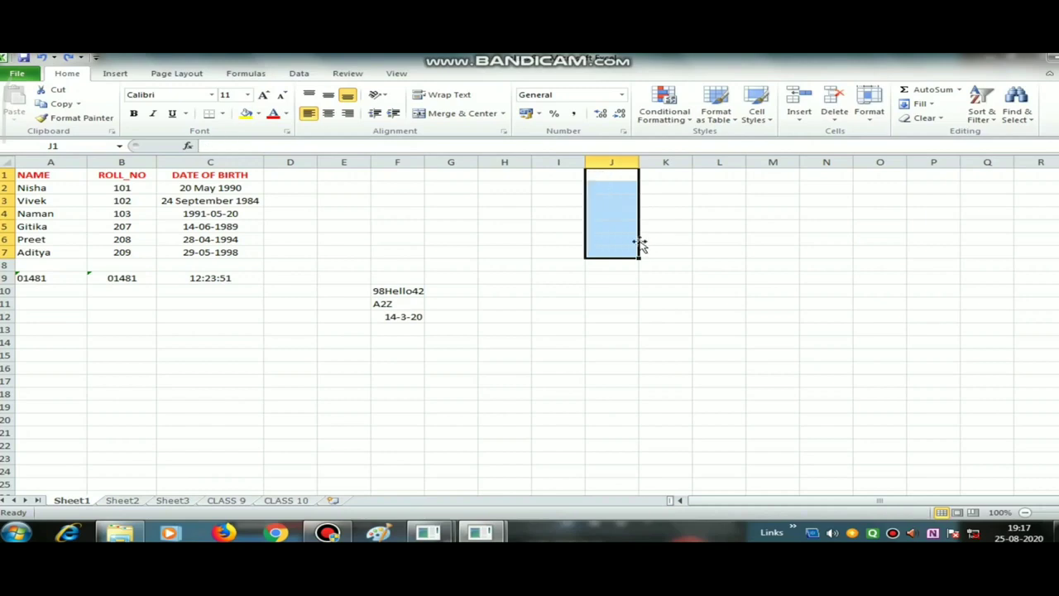
Step: Switch to Sheet2 to show the Student Progress Report
left_click(542, 318)
left_click(414, 265)
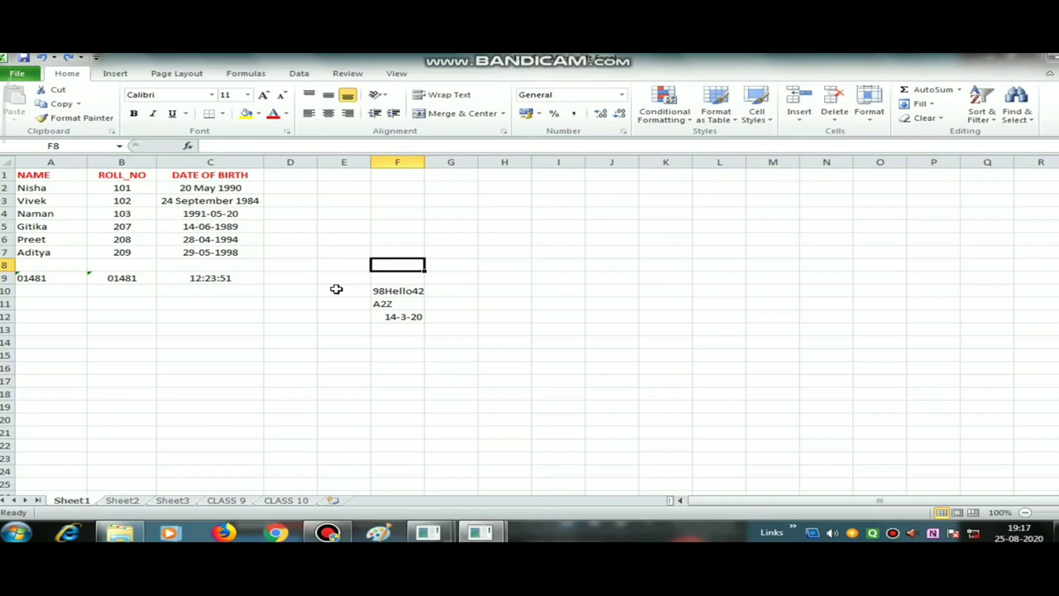
left_click(342, 341)
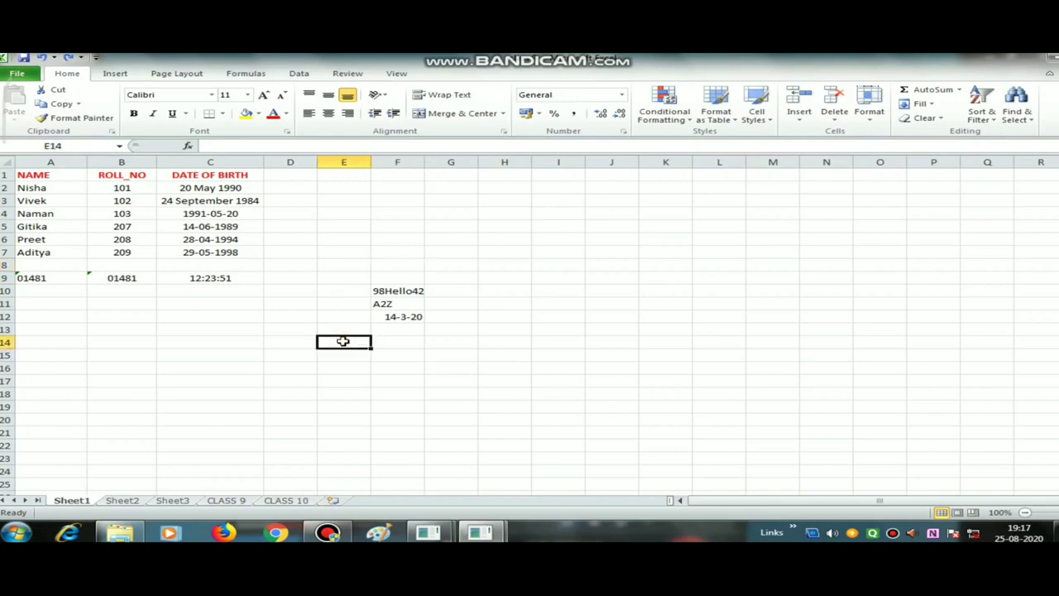
left_click(116, 501)
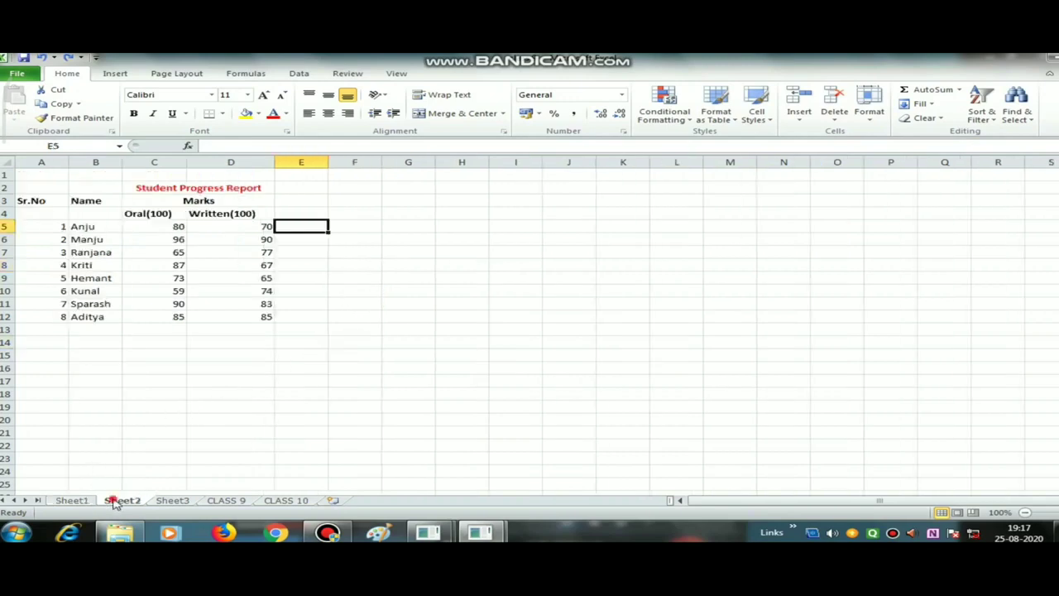
left_click_drag(38, 188, 135, 187)
left_click(279, 235)
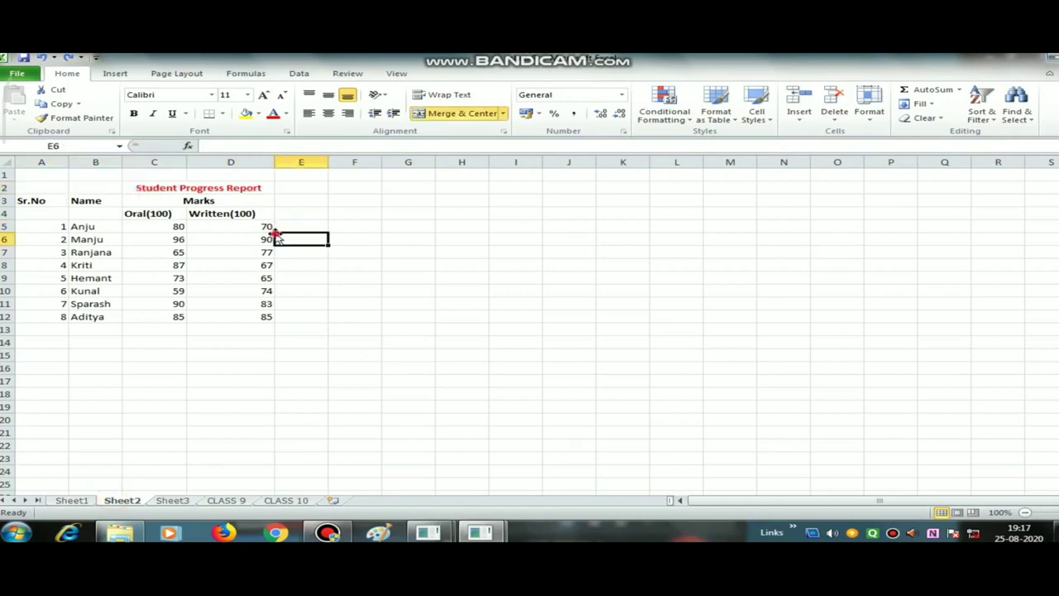
left_click(380, 213)
left_click(243, 249)
left_click(138, 249)
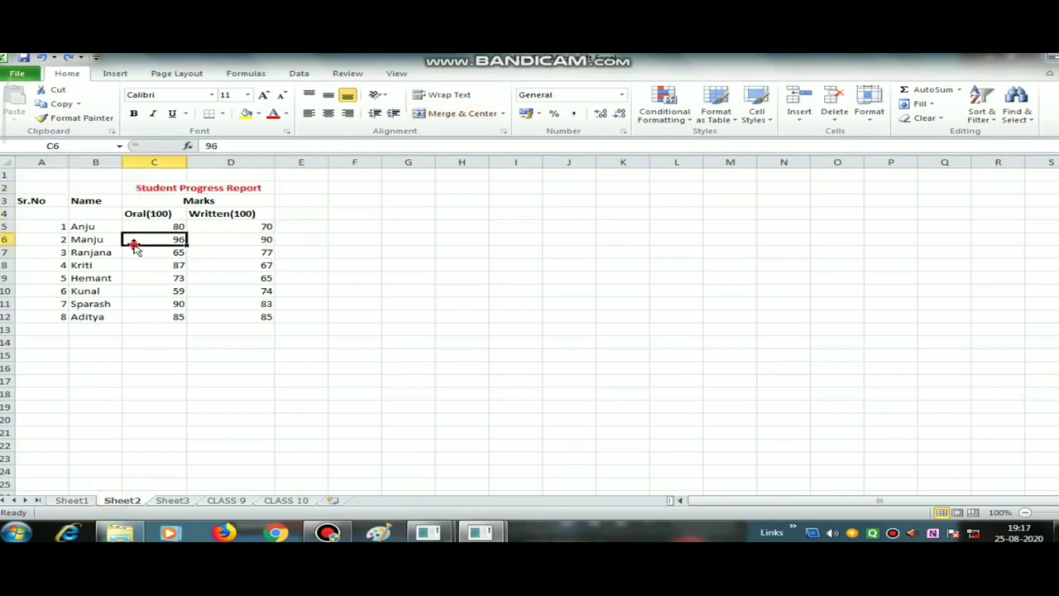
left_click(217, 352)
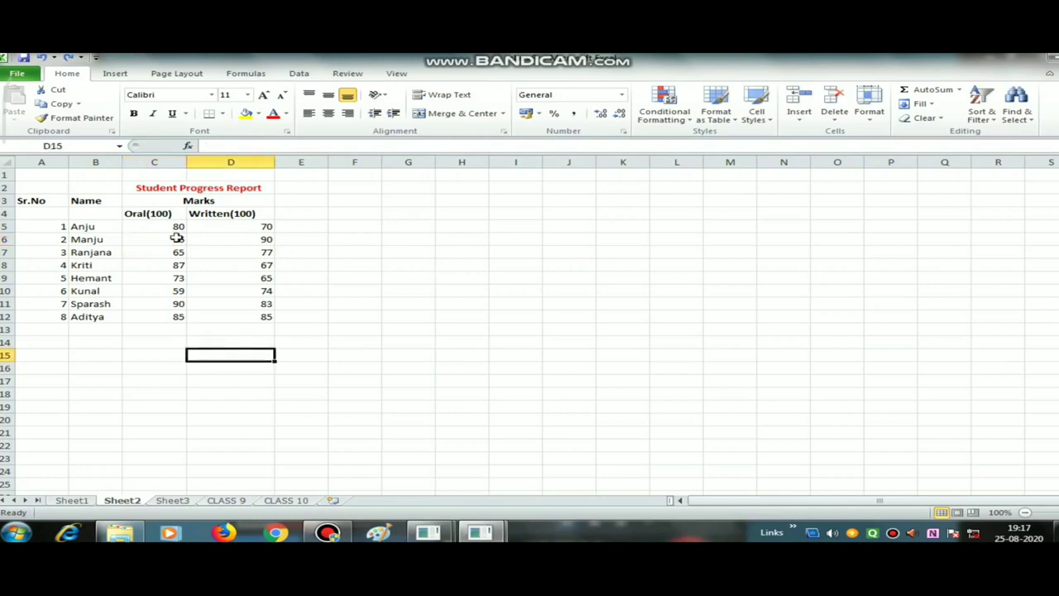
left_click_drag(98, 223, 137, 323)
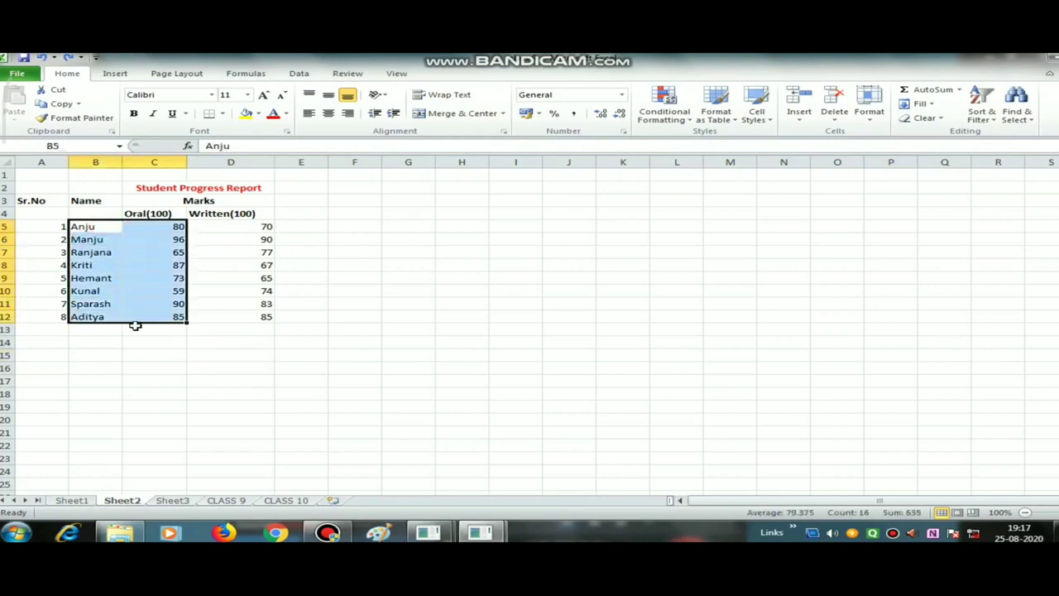
left_click(141, 329)
mouse_move(167, 231)
left_mouse_down()
mouse_move(157, 225)
mouse_move(158, 307)
mouse_move(174, 324)
left_mouse_up()
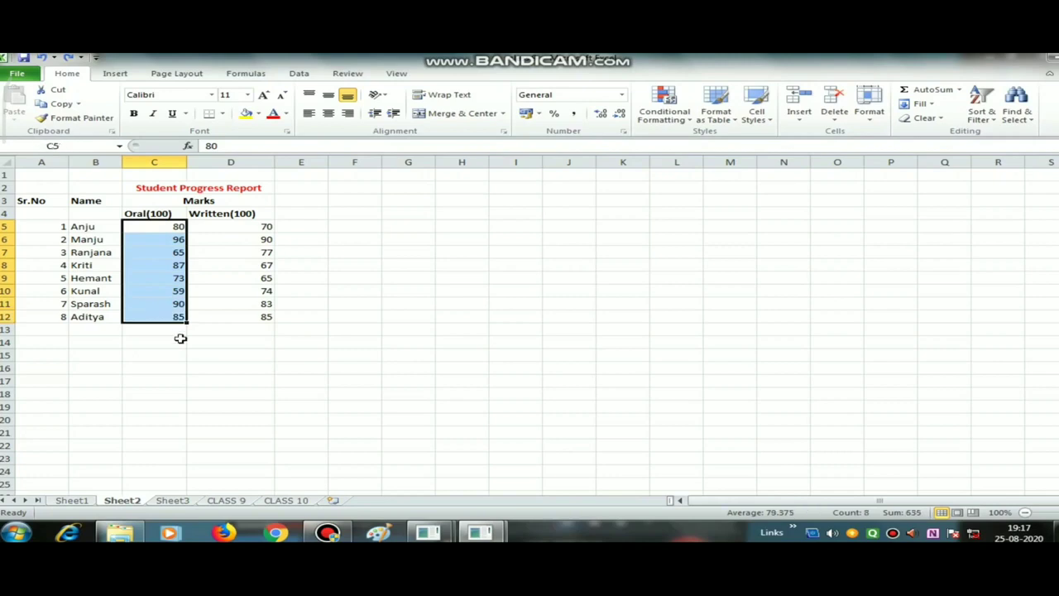
left_click(189, 342)
left_click_drag(245, 223, 259, 322)
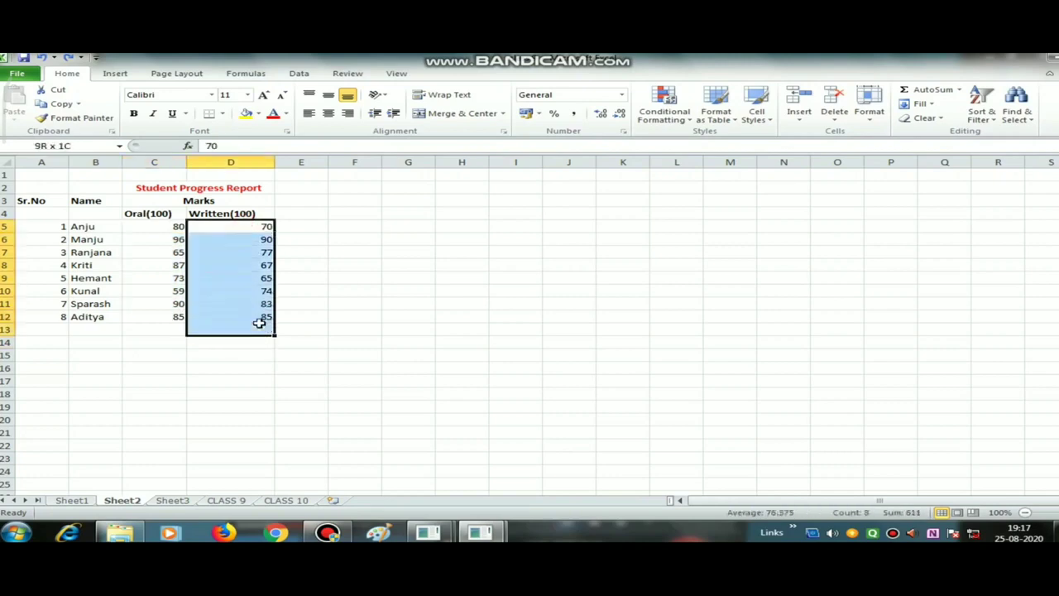
left_click(304, 301)
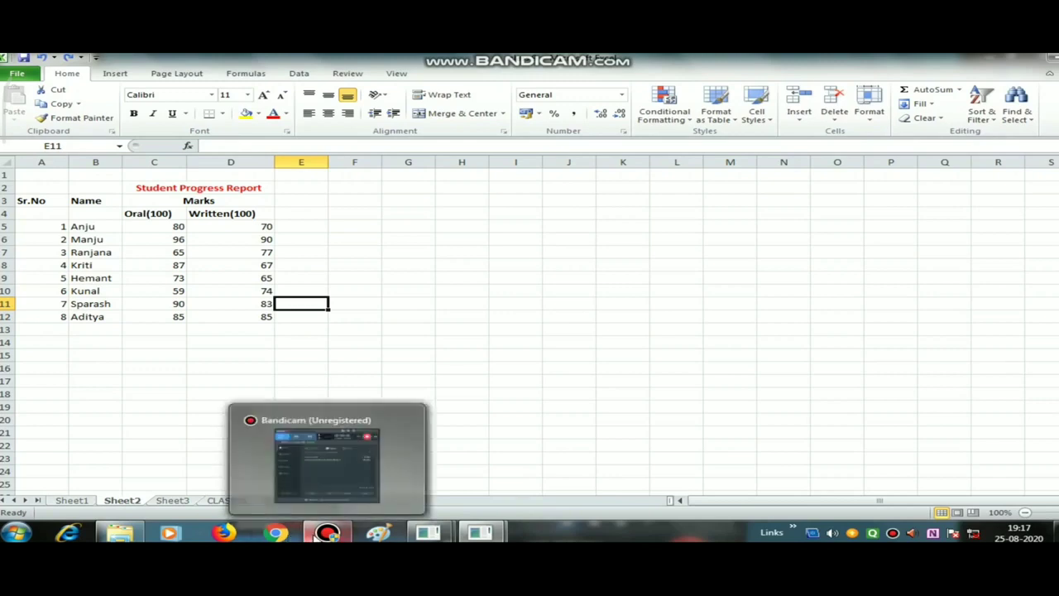
left_click(437, 304)
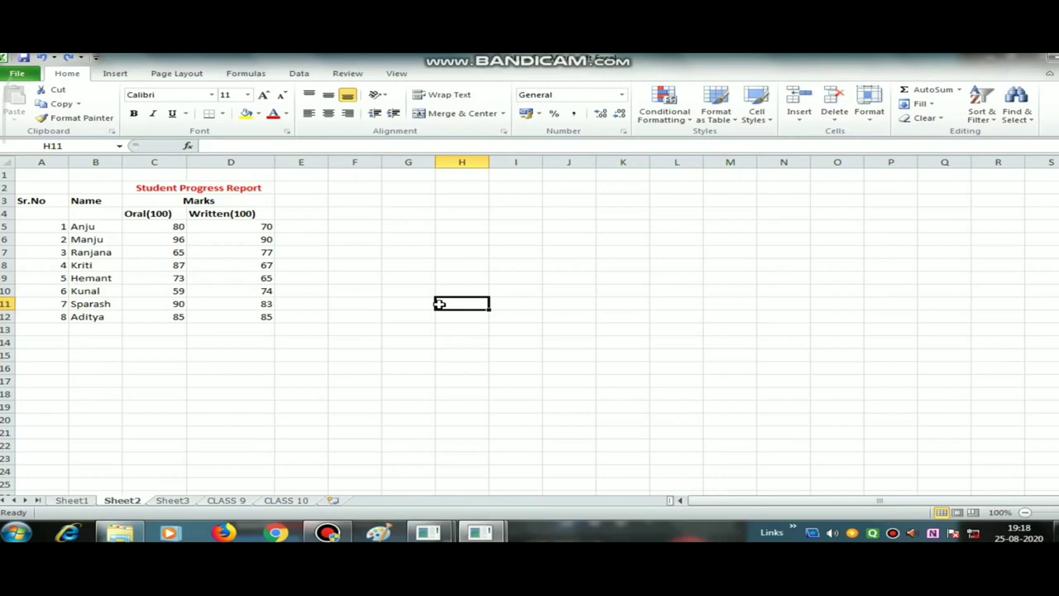
left_click(356, 225)
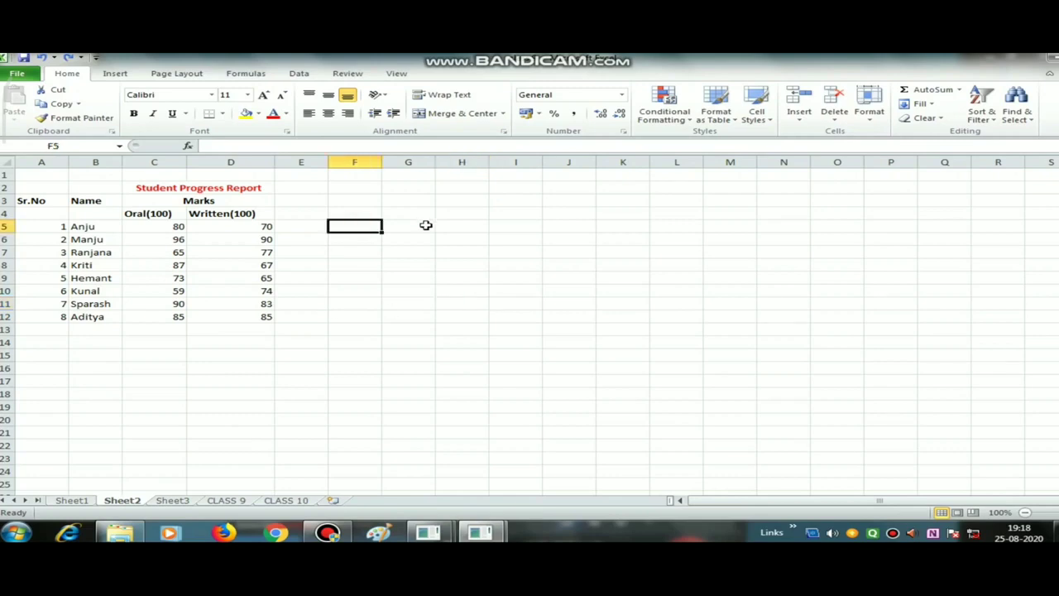
type("=*")
key("Return")
type("-")
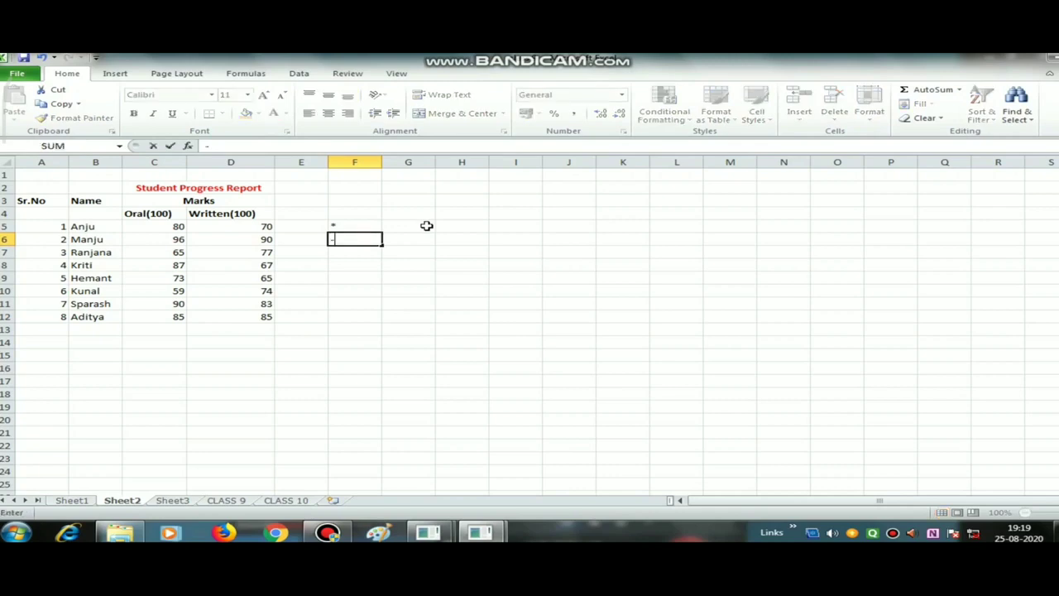
key("Return")
type("+")
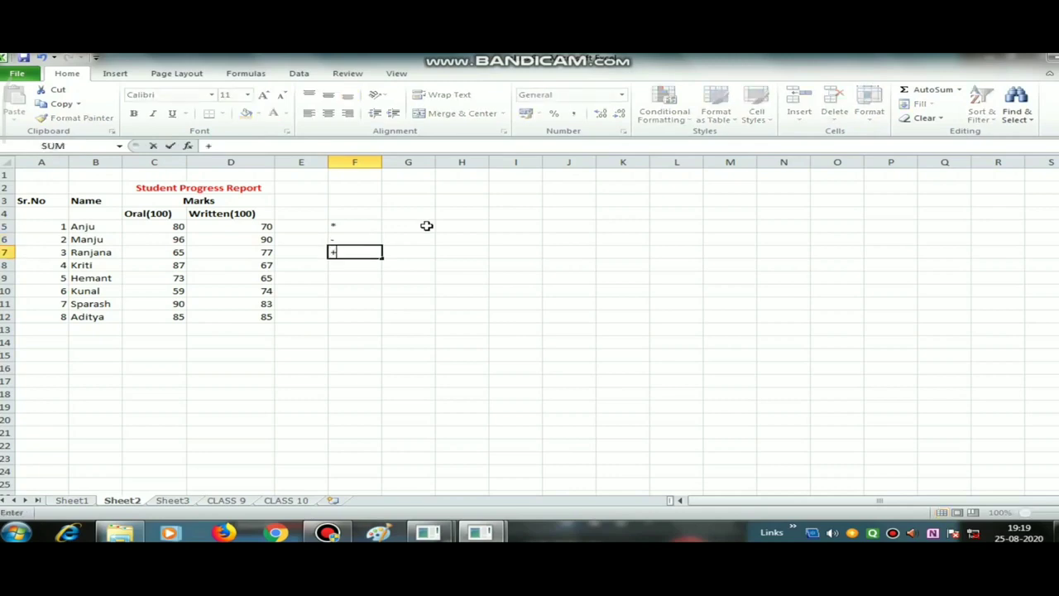
key("Return")
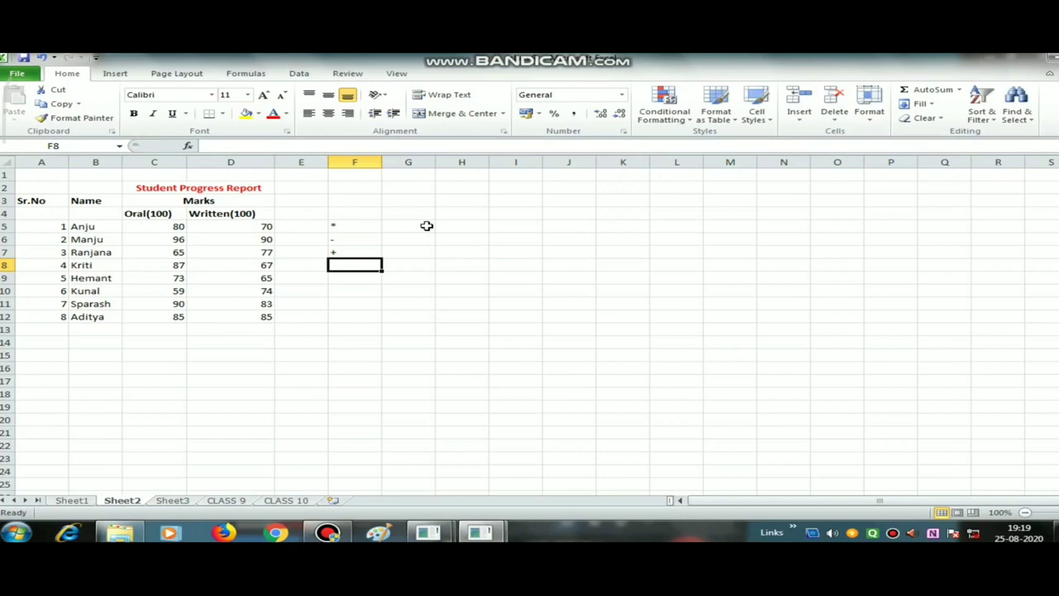
key("alt")
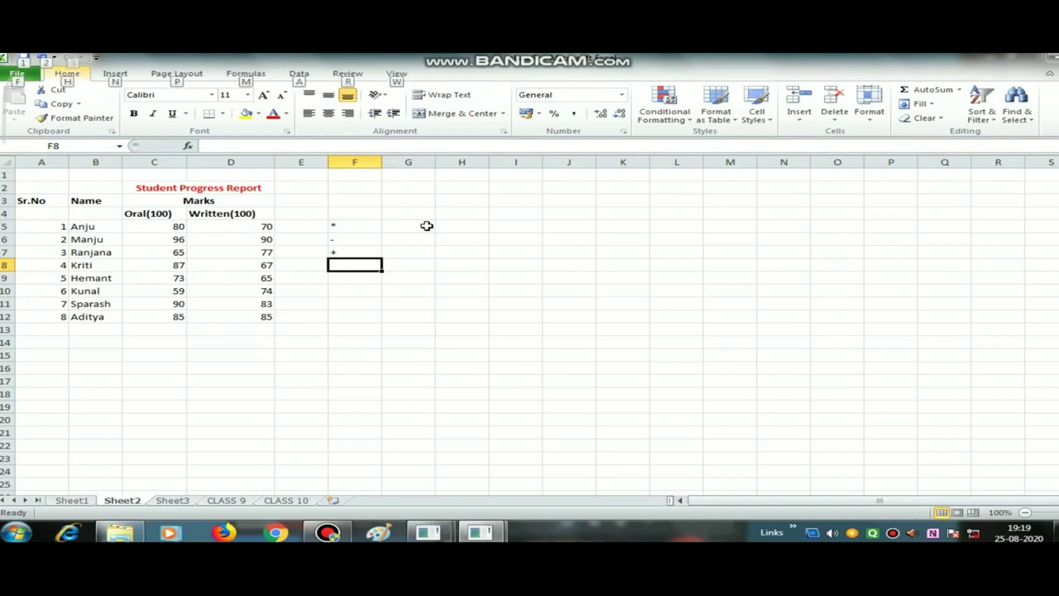
left_click(538, 357)
left_click(364, 263)
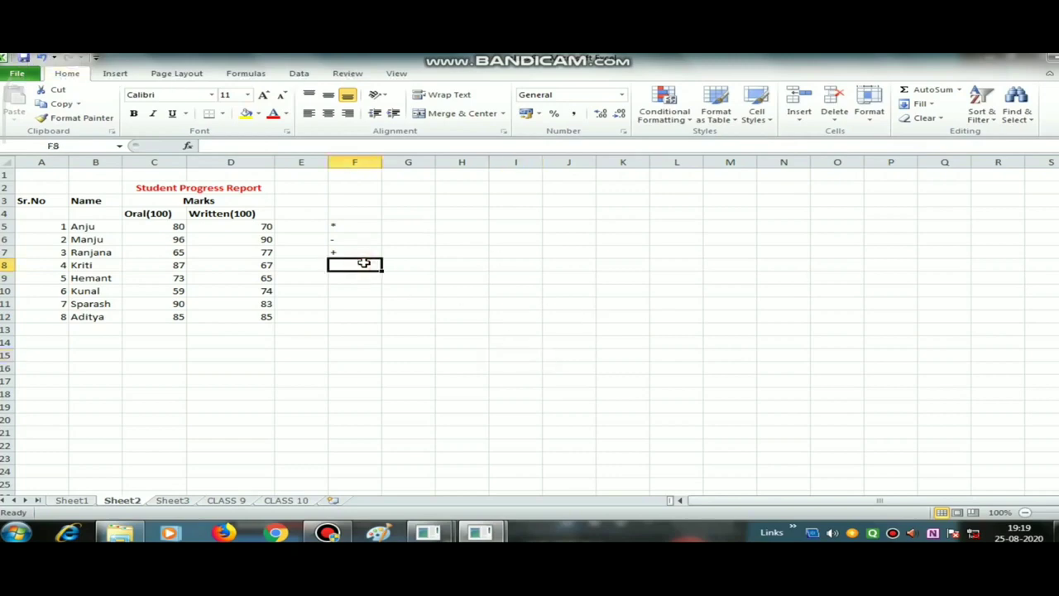
key("alt")
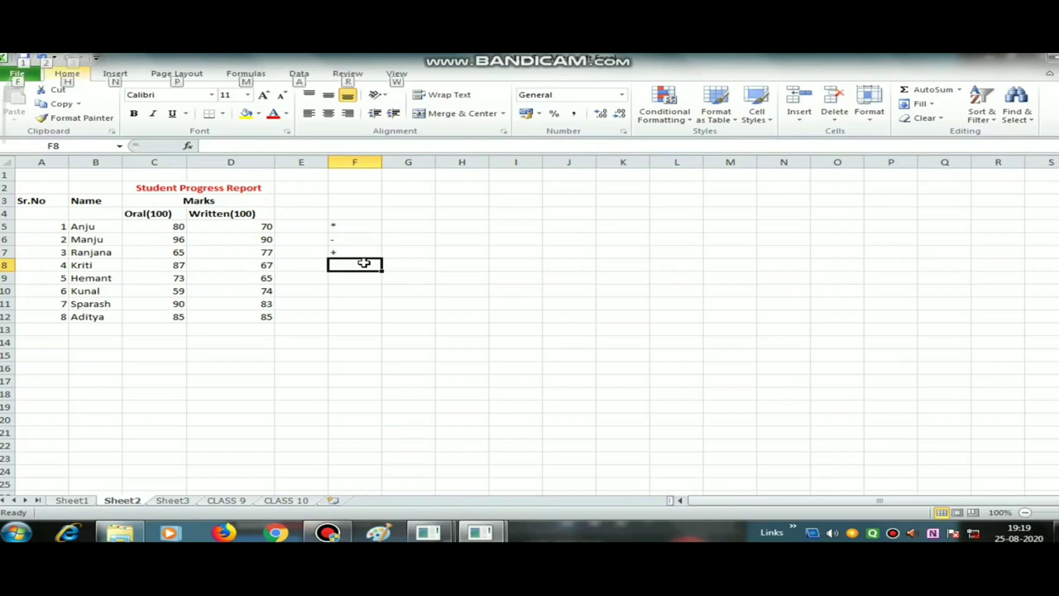
key("alt")
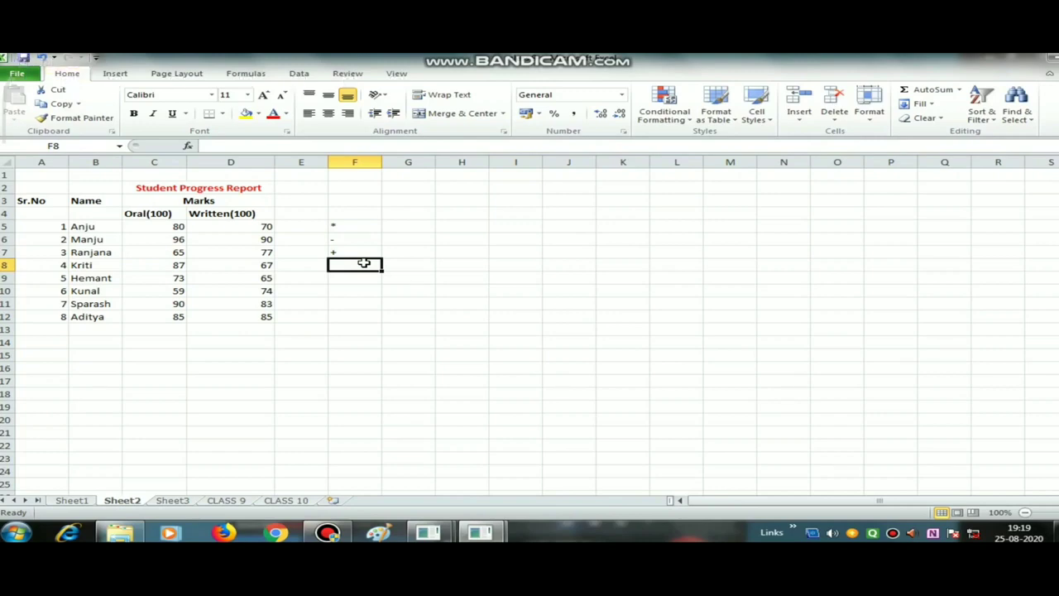
left_click(419, 286)
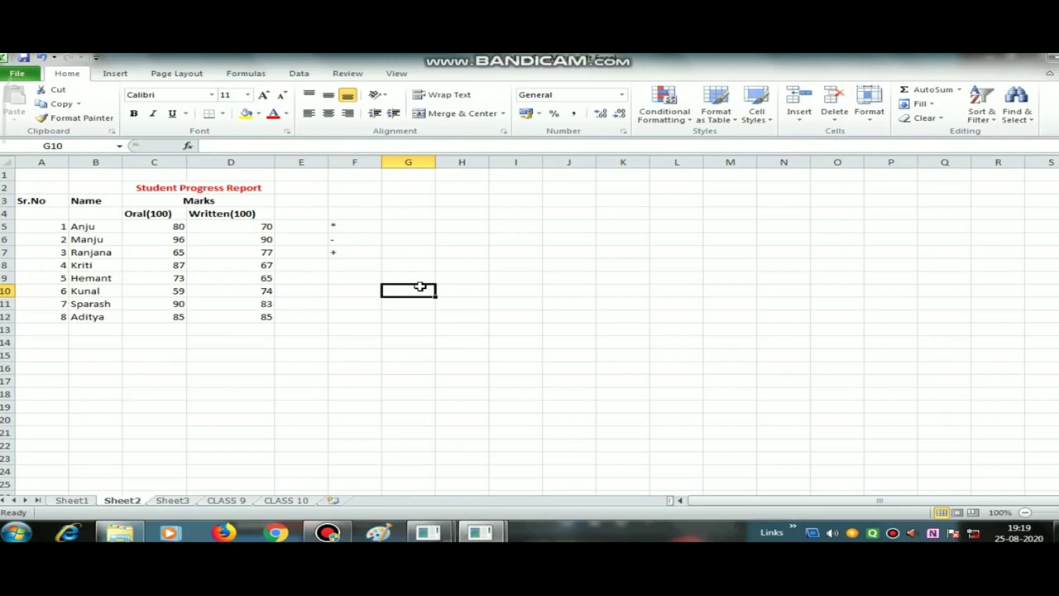
left_click_drag(340, 224, 343, 264)
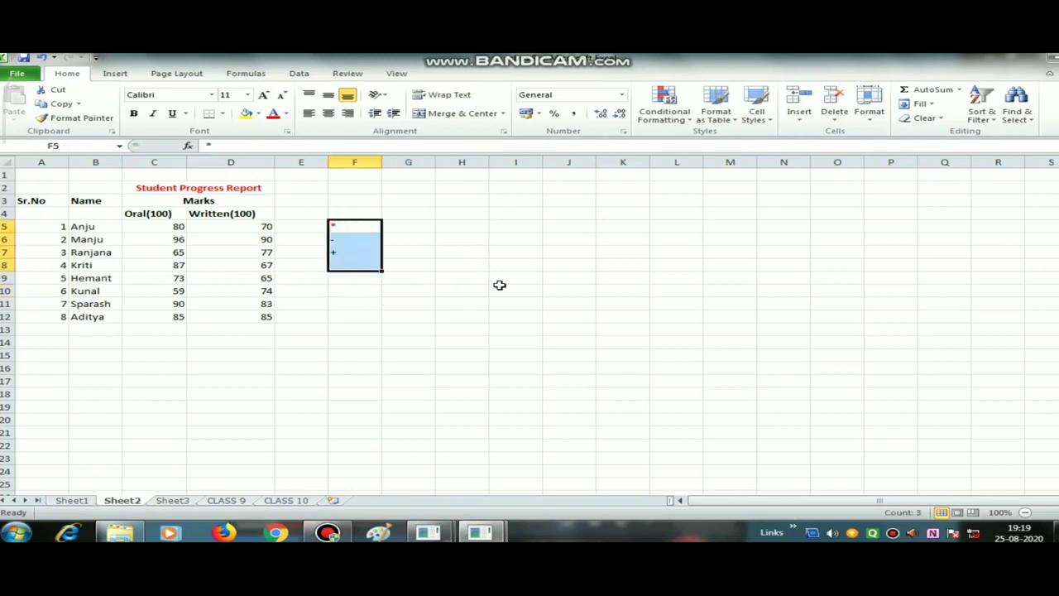
left_click(500, 286)
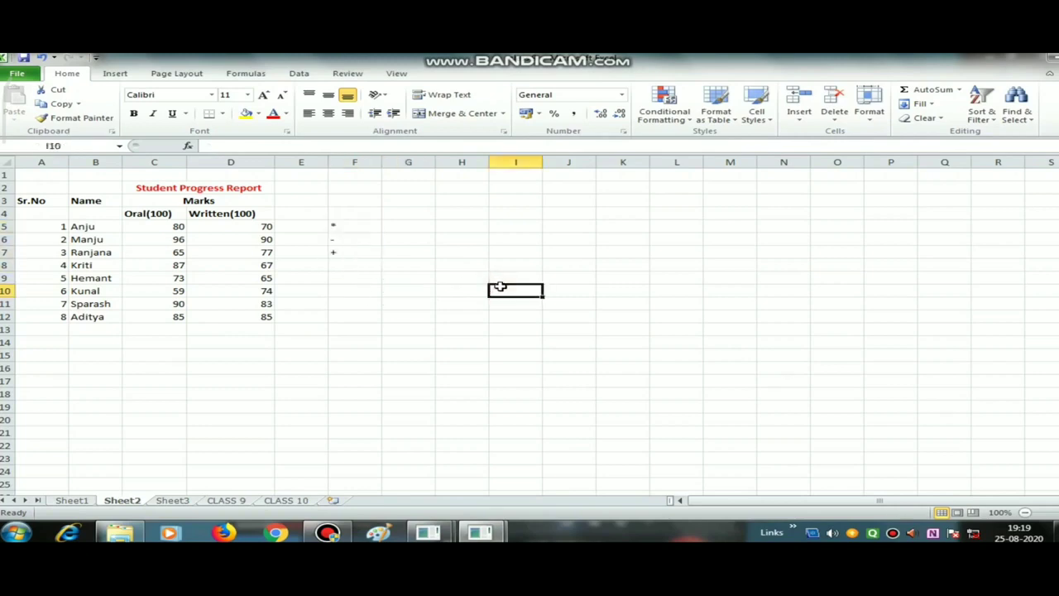
left_click_drag(359, 222, 357, 262)
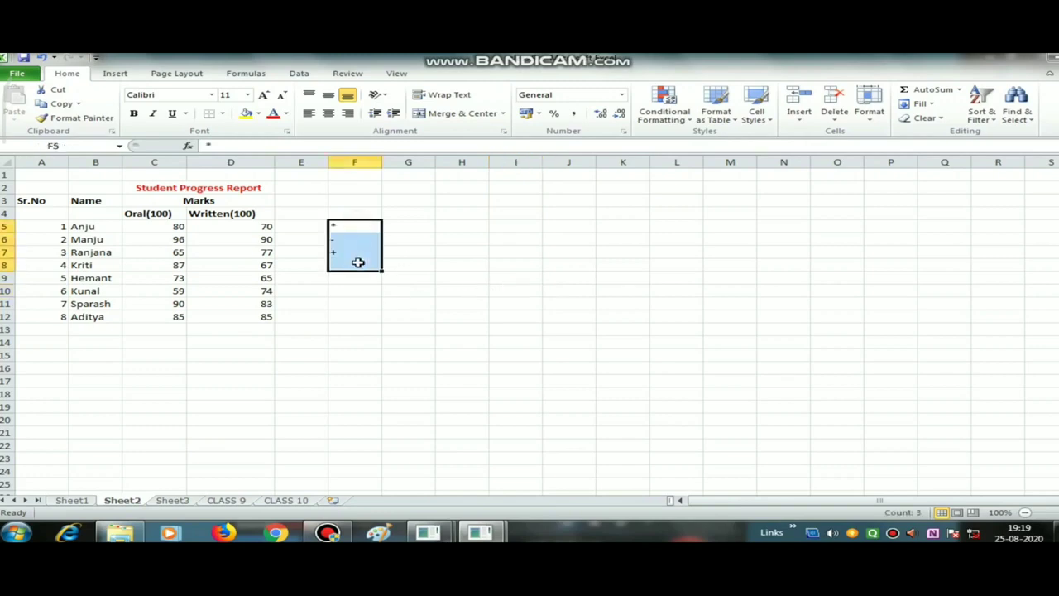
key("Delete")
left_click(165, 228)
left_click(220, 225)
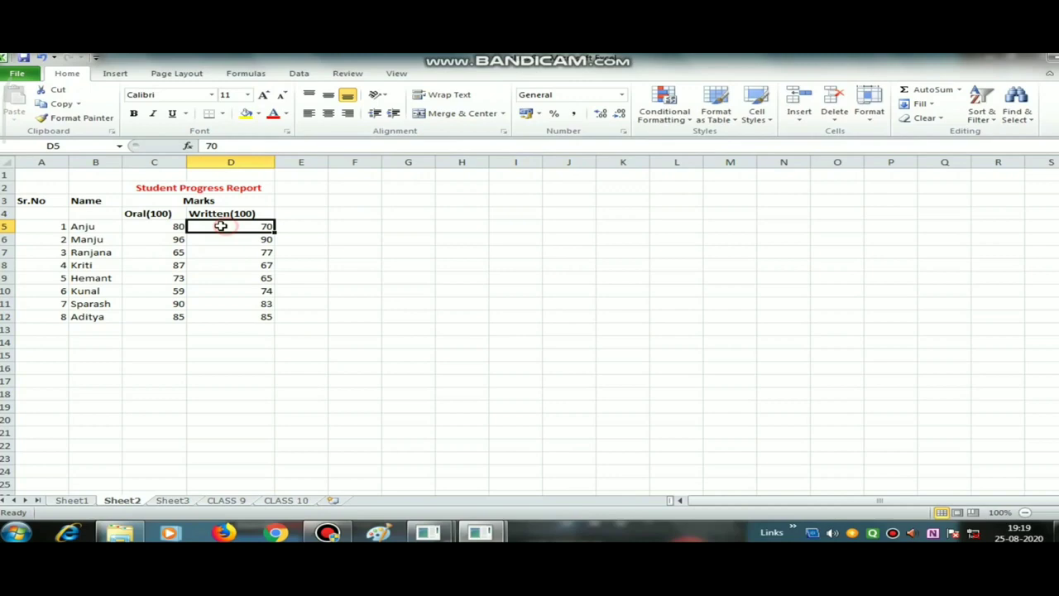
left_click(84, 230)
left_click_drag(165, 229, 232, 229)
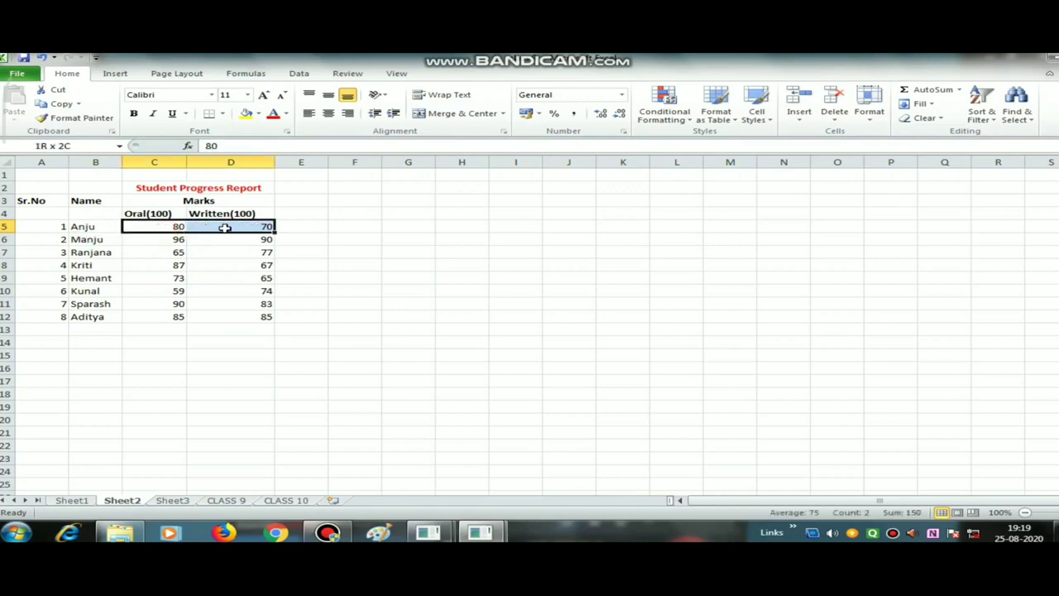
left_click(304, 226)
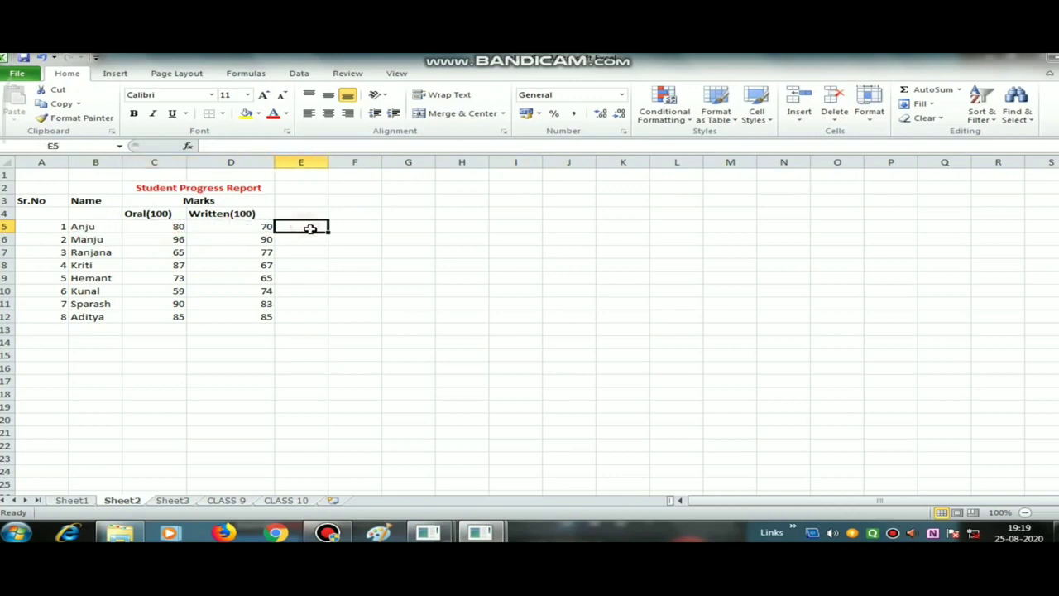
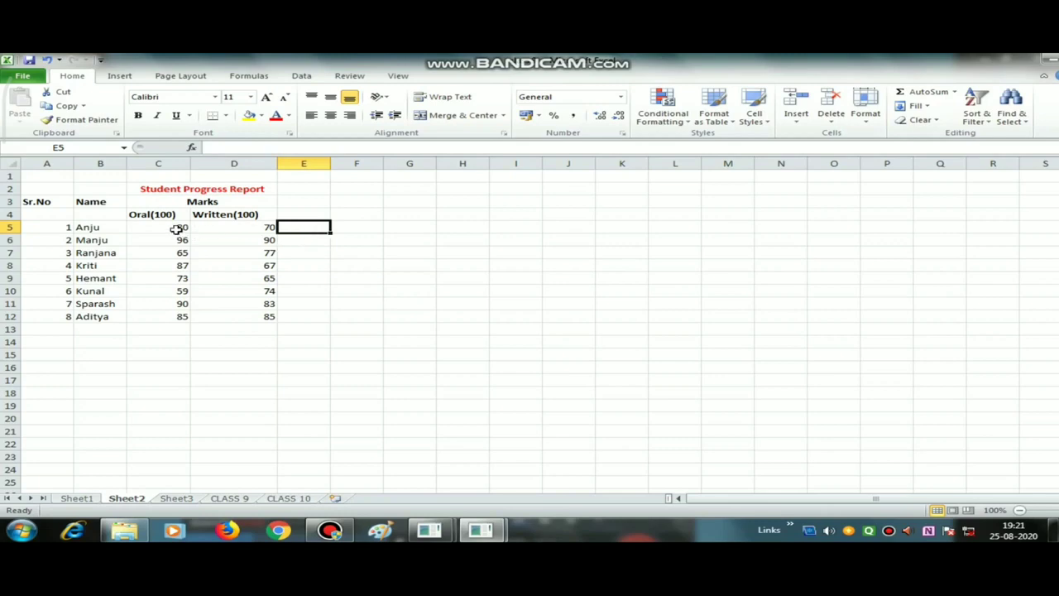
Step: Look over the first student's oral and written marks in C5 and D5
left_click(177, 229)
left_click(237, 229)
left_click(184, 230)
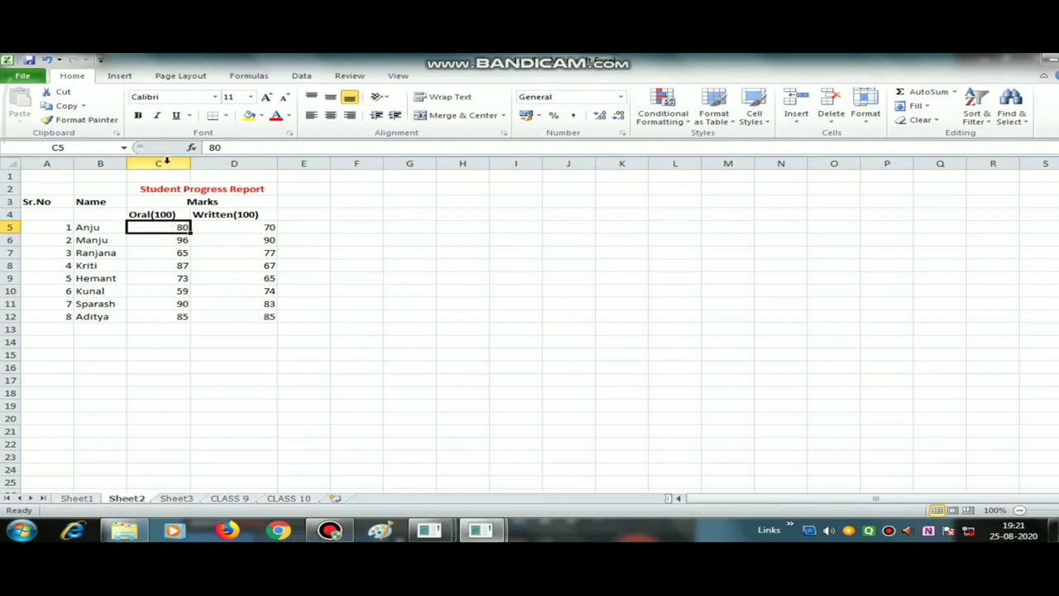
left_click(166, 162)
left_click(385, 302)
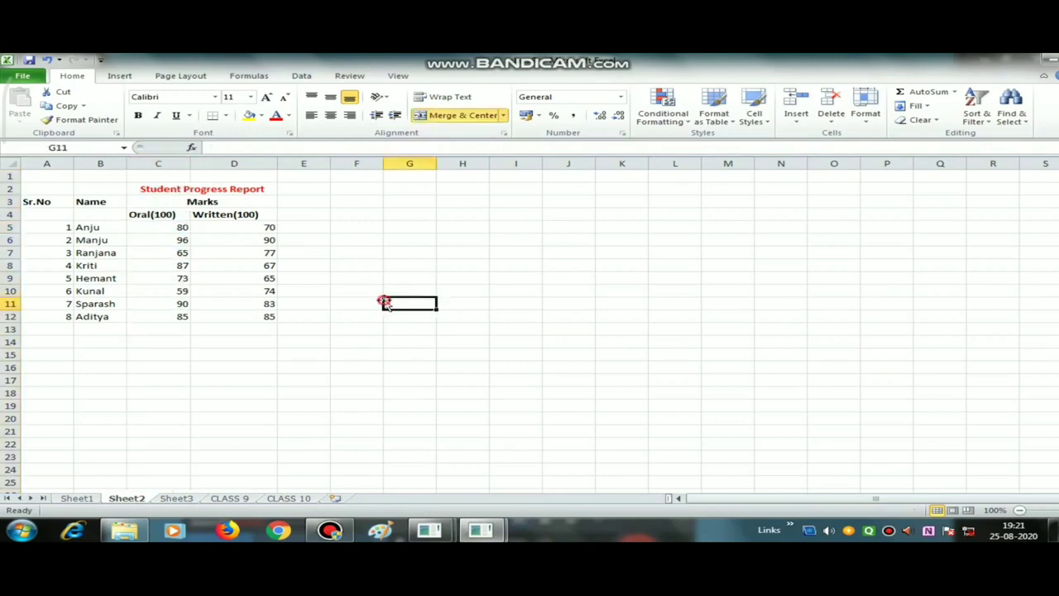
left_click(7, 226)
left_click(377, 313)
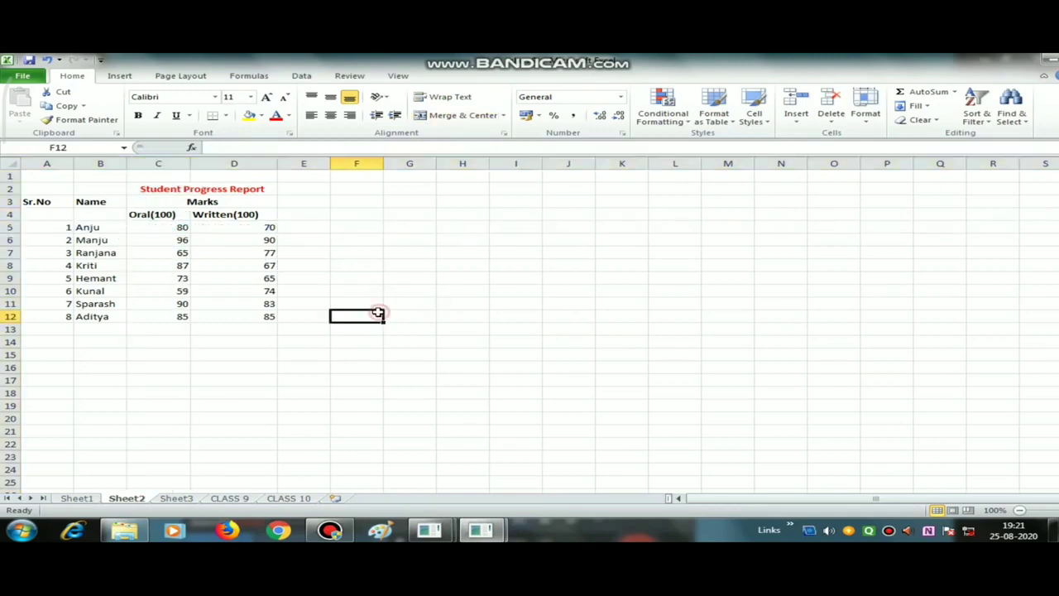
Step: Enter =C5+D5 in E5 to total the first student's marks as 150
double_click(302, 227)
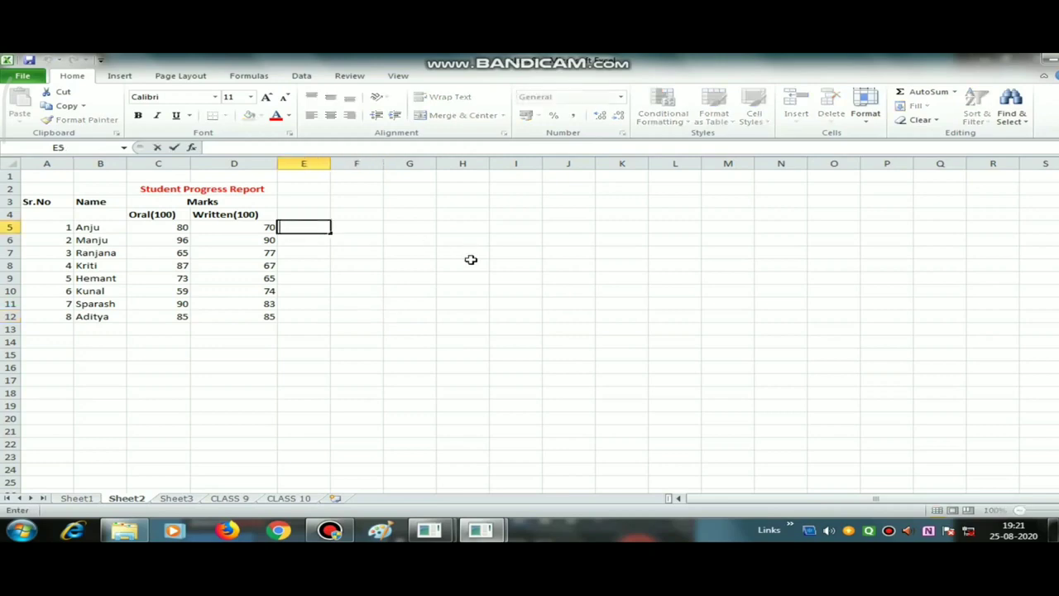
type("=")
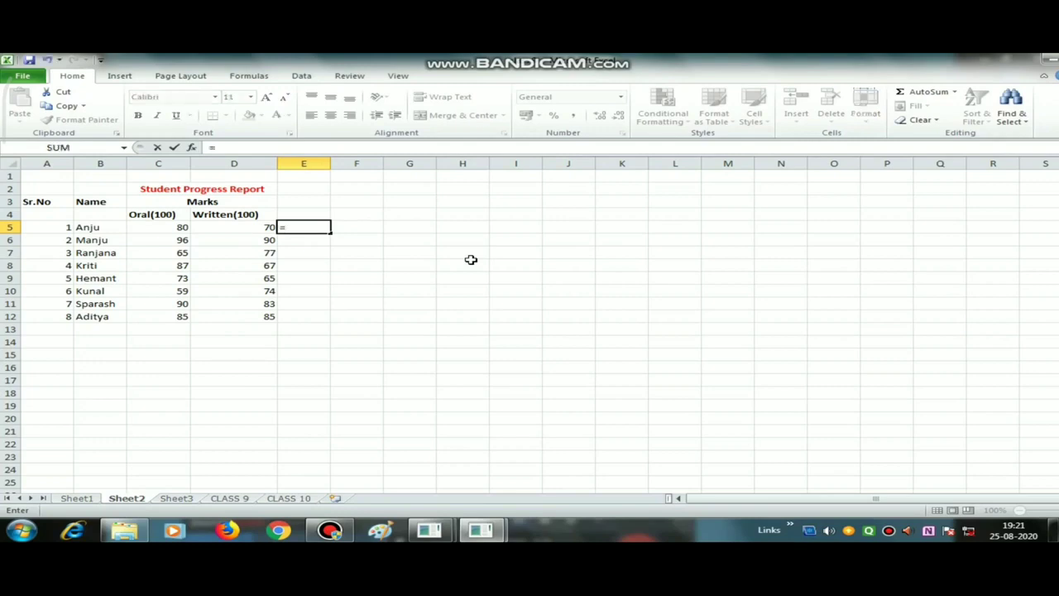
type("C")
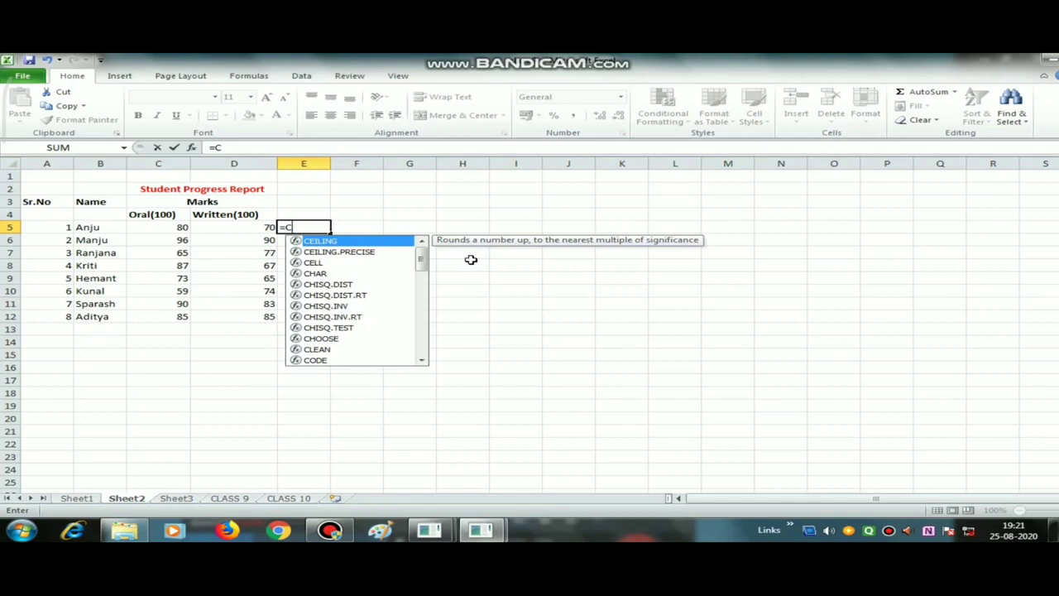
type("5+")
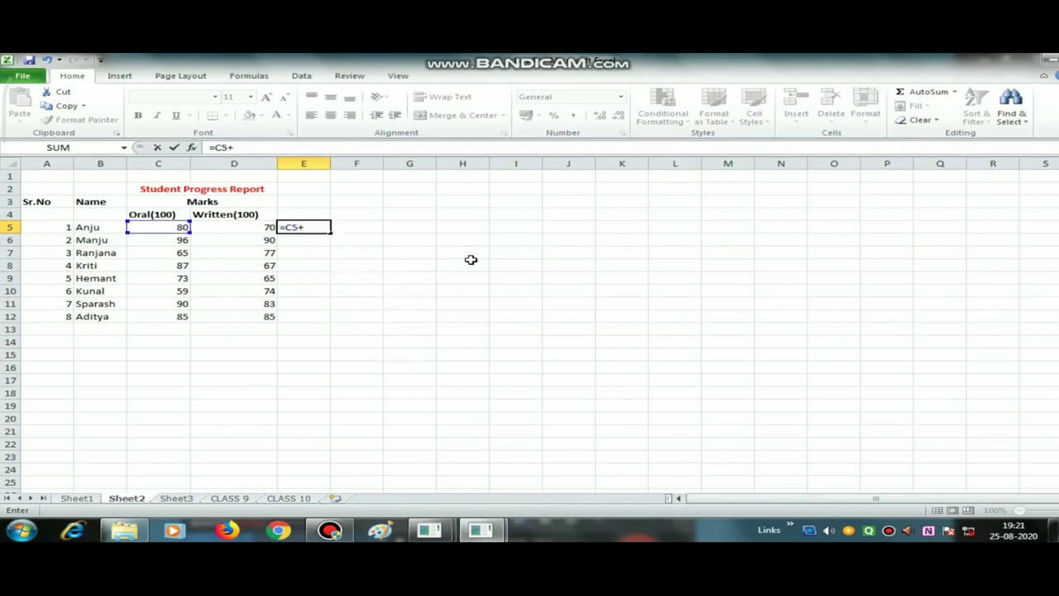
type("D5")
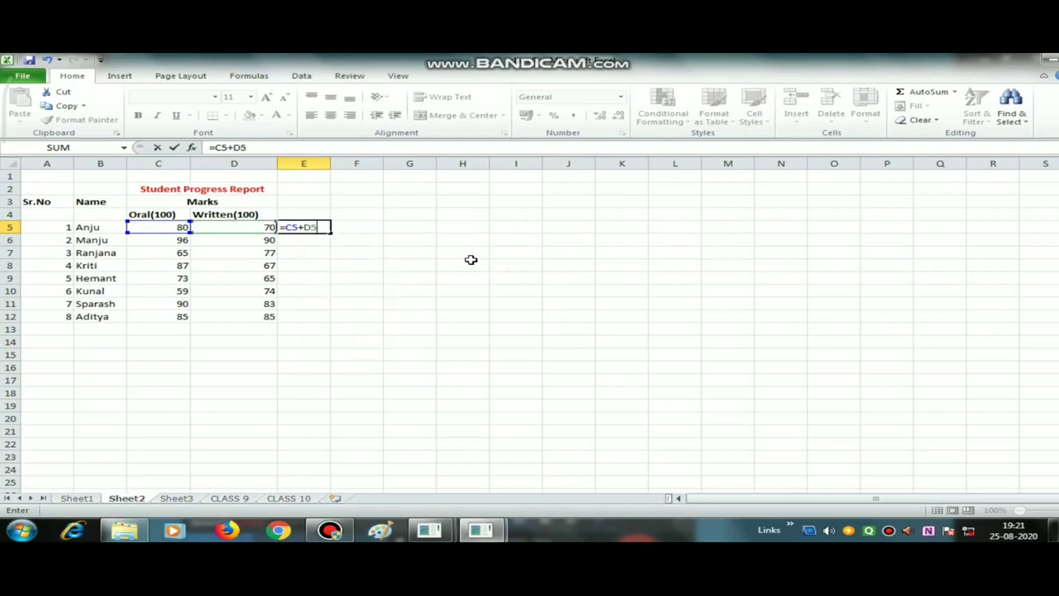
key("Return")
key("Up")
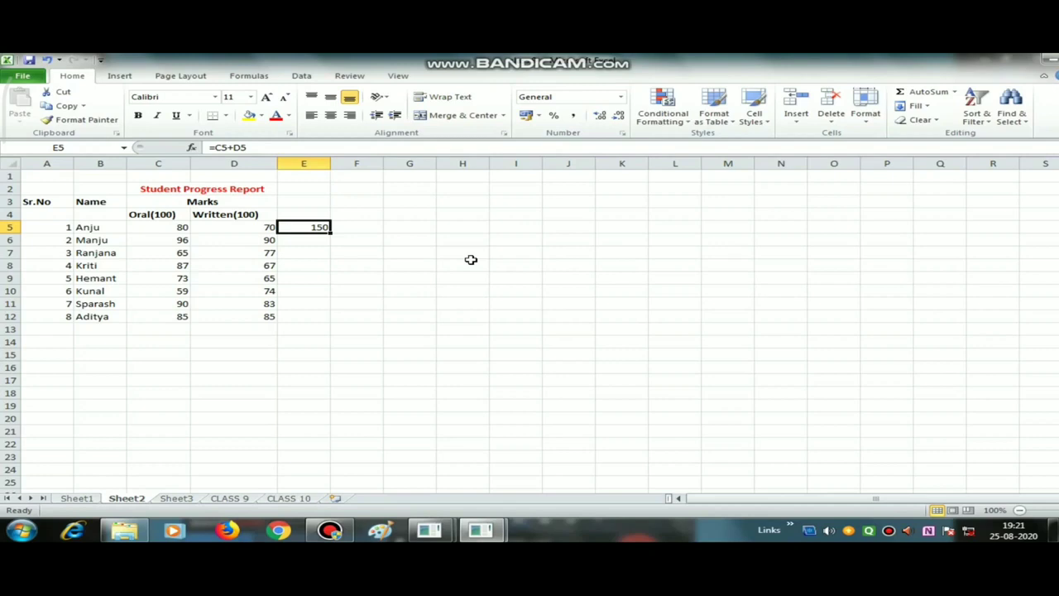
left_click(184, 228)
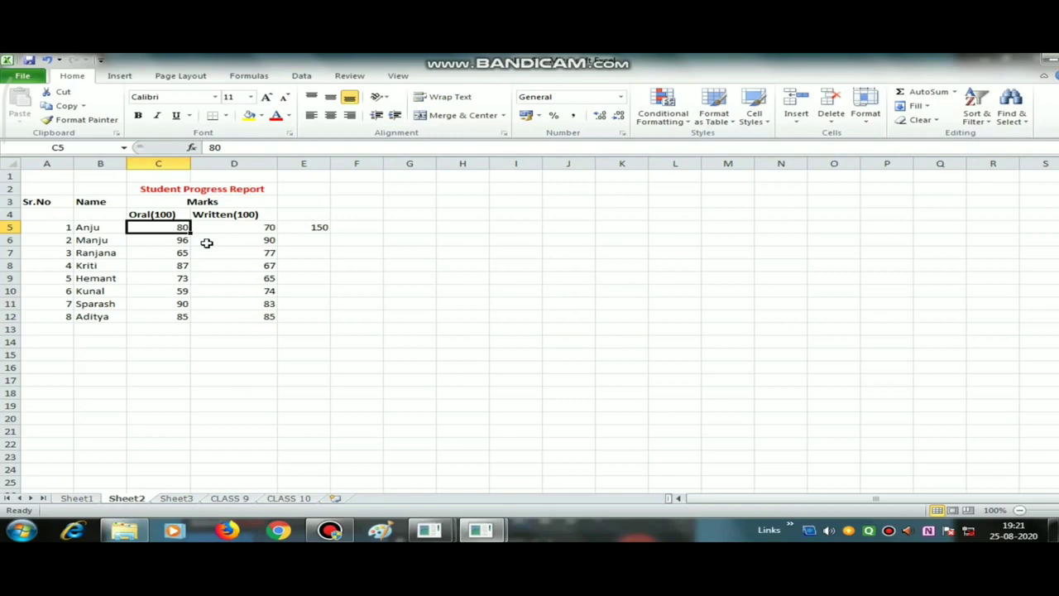
Step: Replace the oral mark in C5 with 90
key("Delete")
type("90")
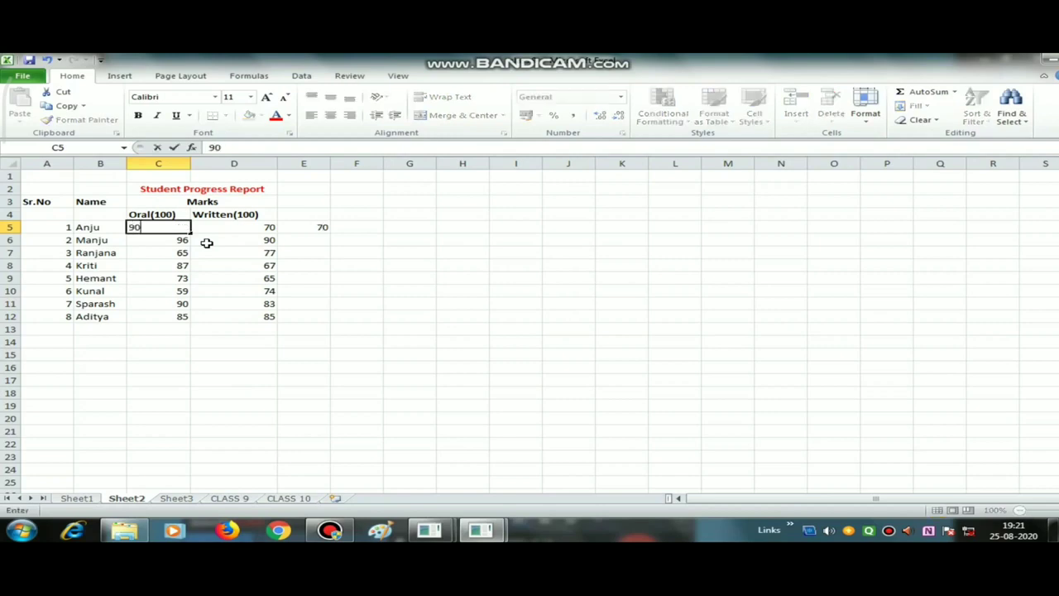
key("Return")
key("Up")
key("Right")
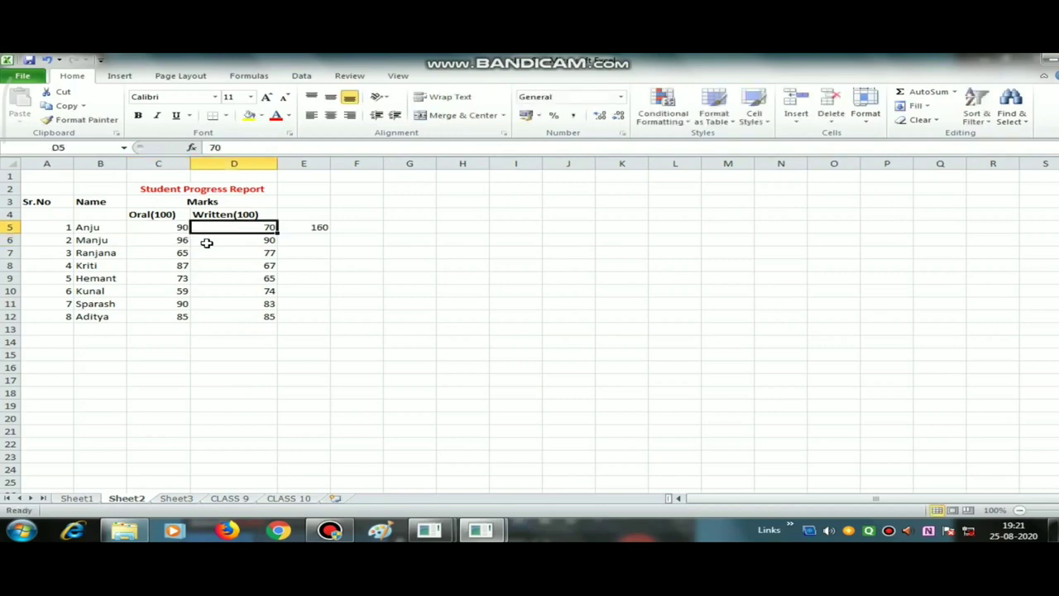
key("Right")
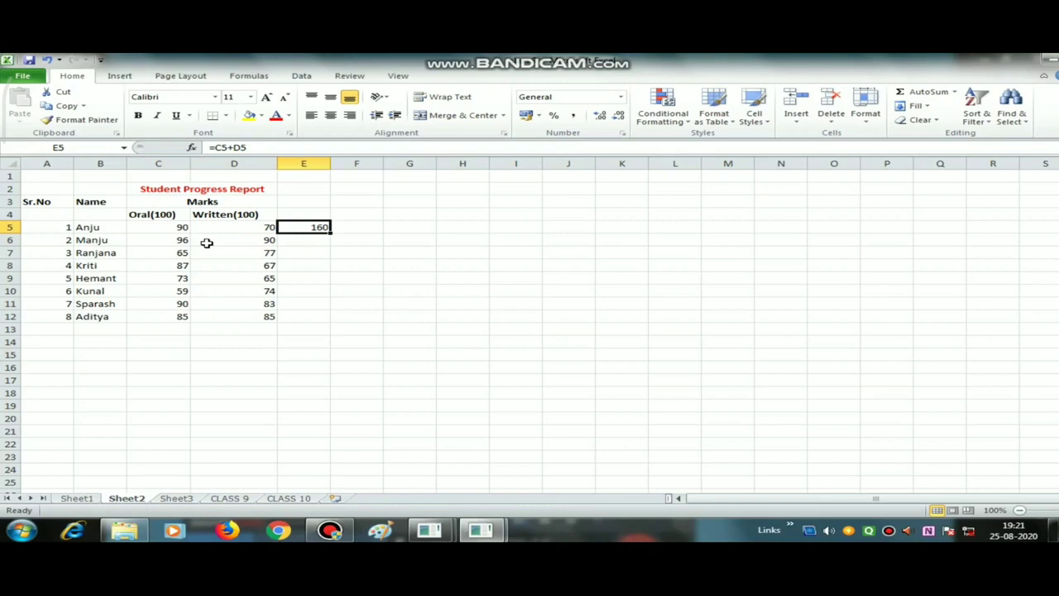
Step: Change the written mark in D5 from 70 to 59, so E5 recalculates to 149
key("Left")
key("Right")
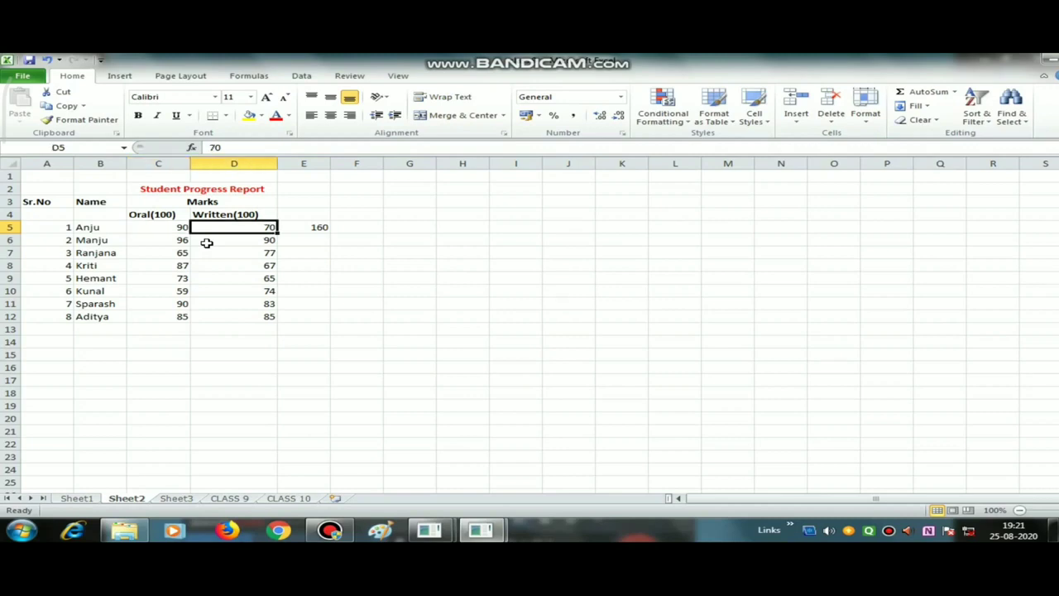
key("Left")
key("Right")
key("Left")
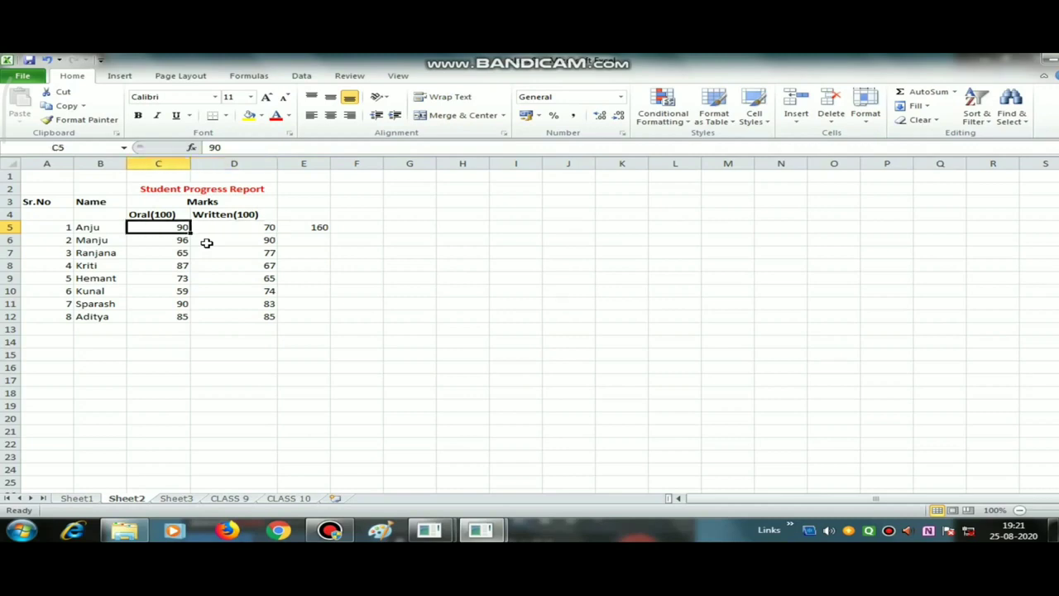
key("Right")
key("Delete")
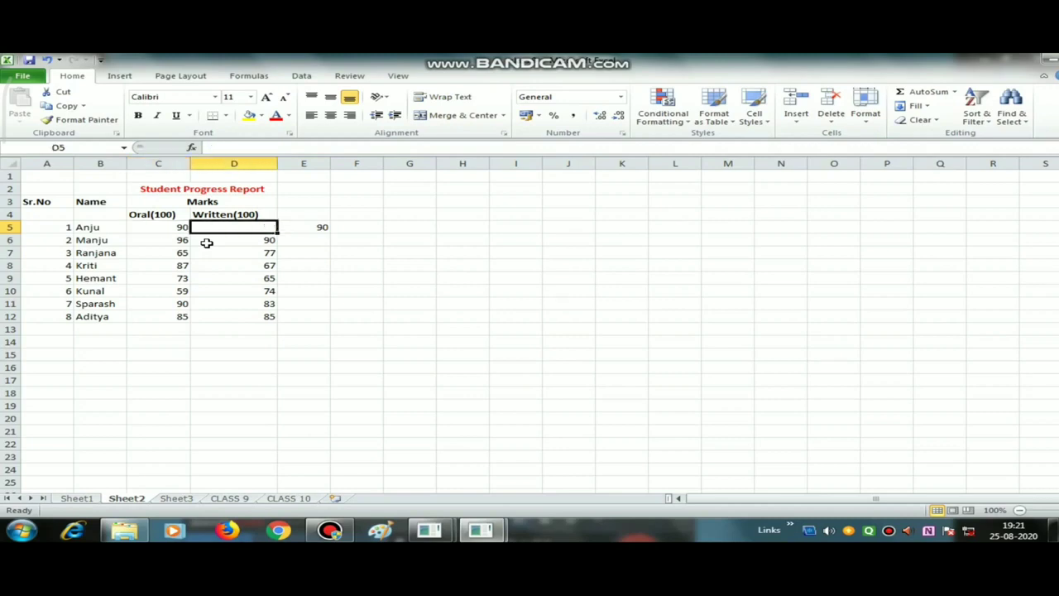
type("5")
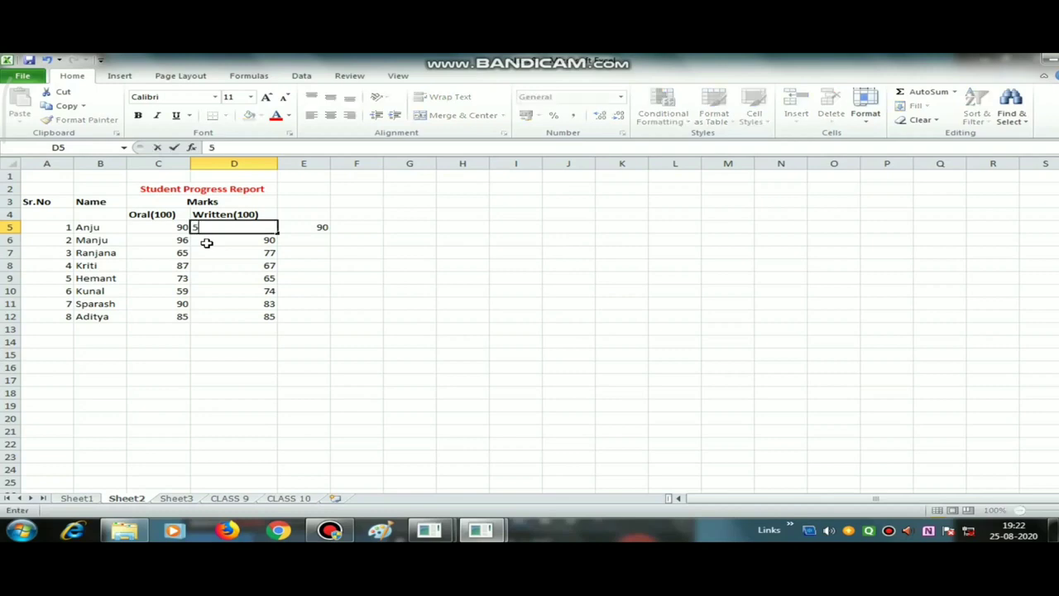
type("9")
key("Return")
key("Up")
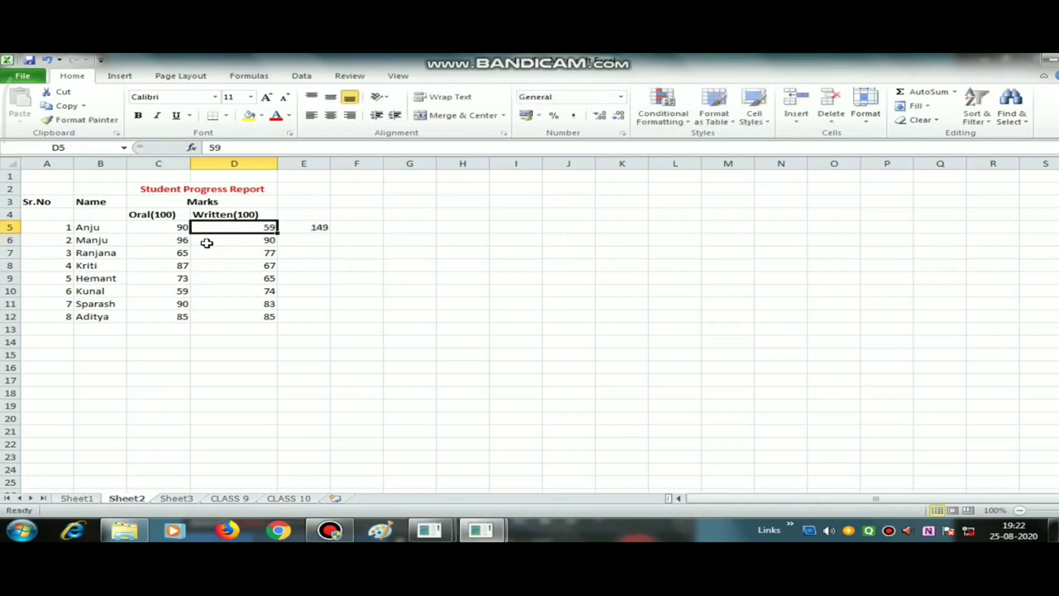
key("Right")
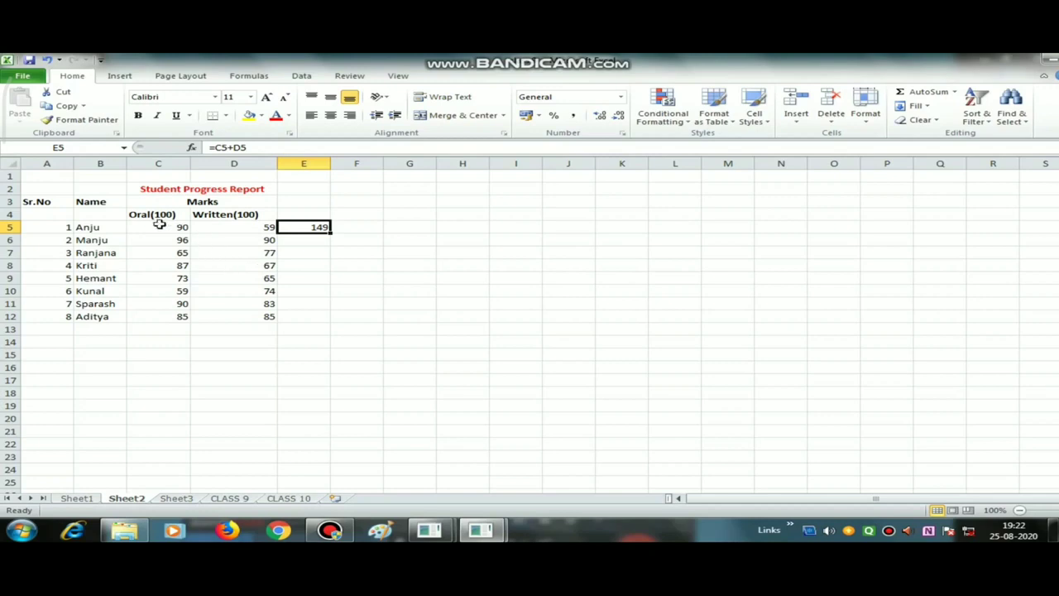
left_click_drag(158, 225, 165, 321)
Step: Begin a =SUM( formula in C14 to total the Oral(100) column
left_click(165, 344)
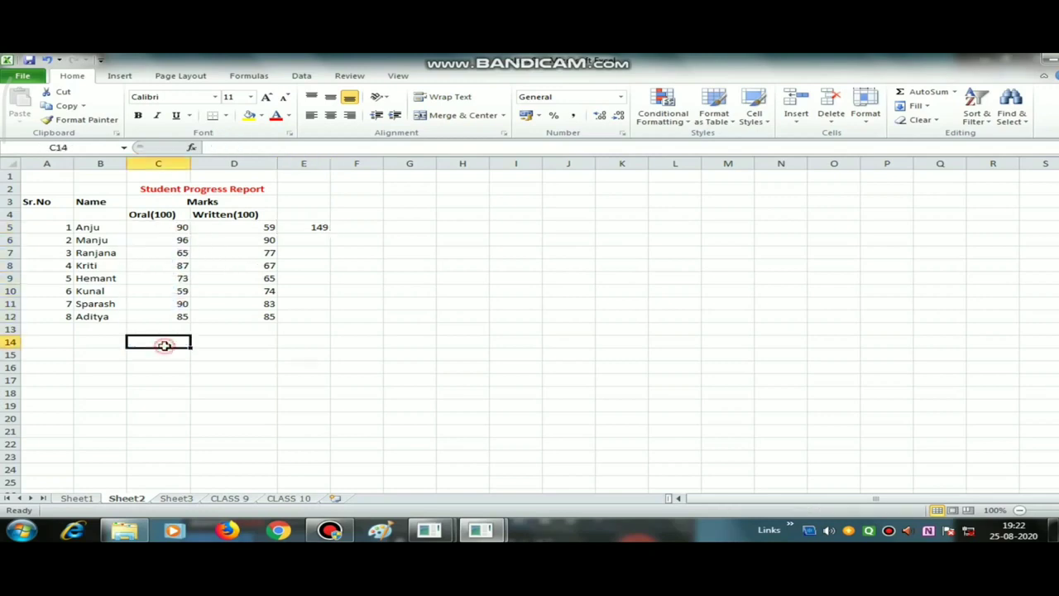
type("=")
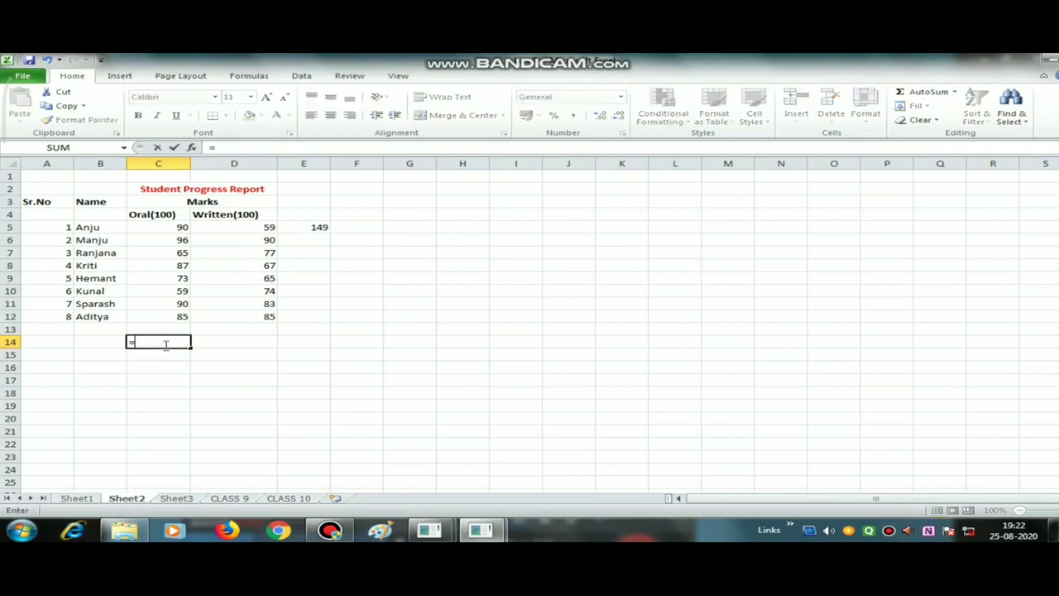
type("SU")
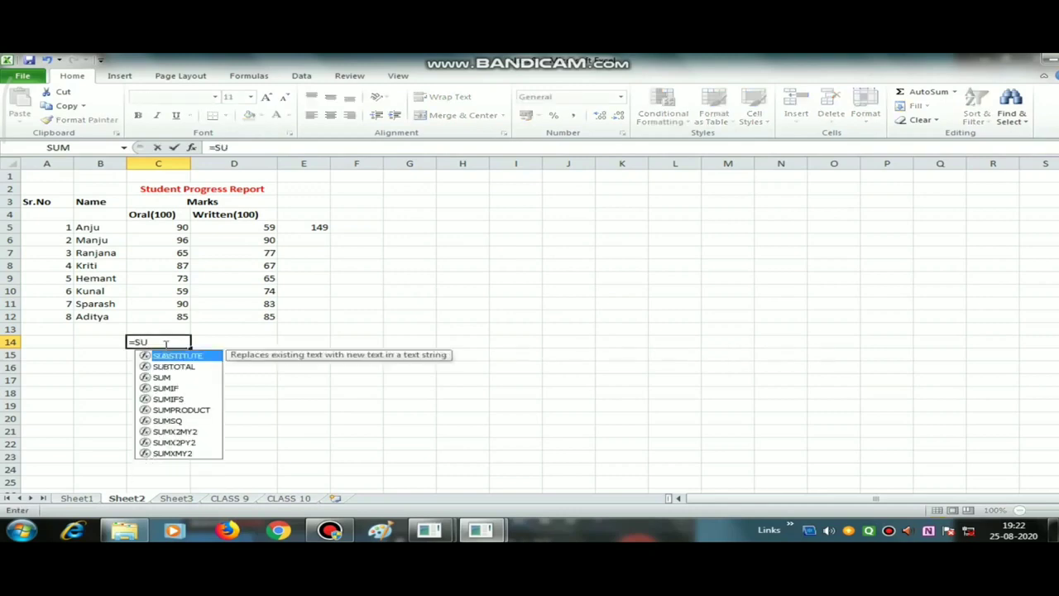
type("M")
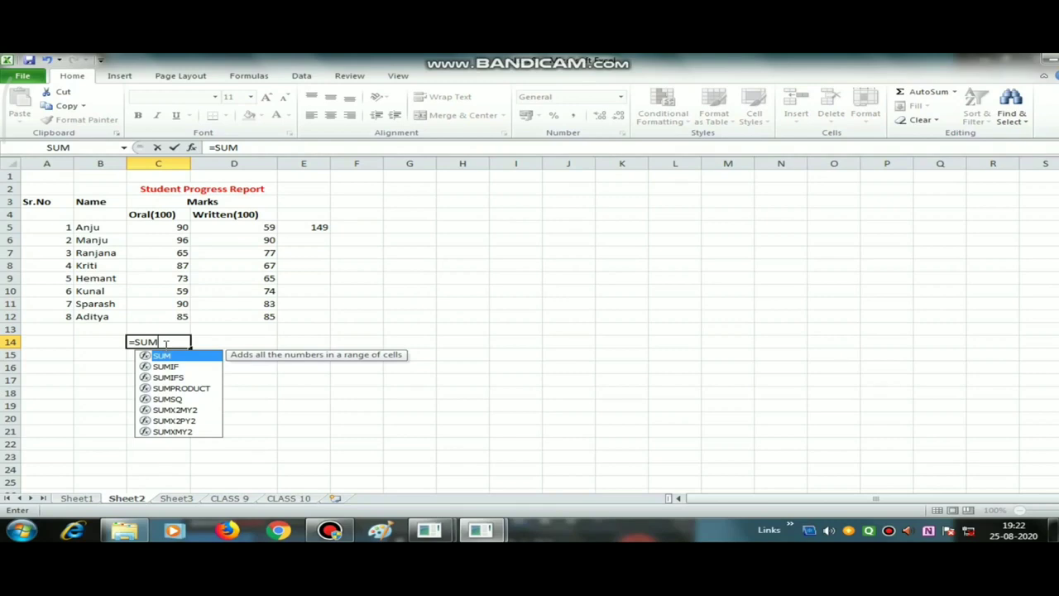
left_click(327, 253)
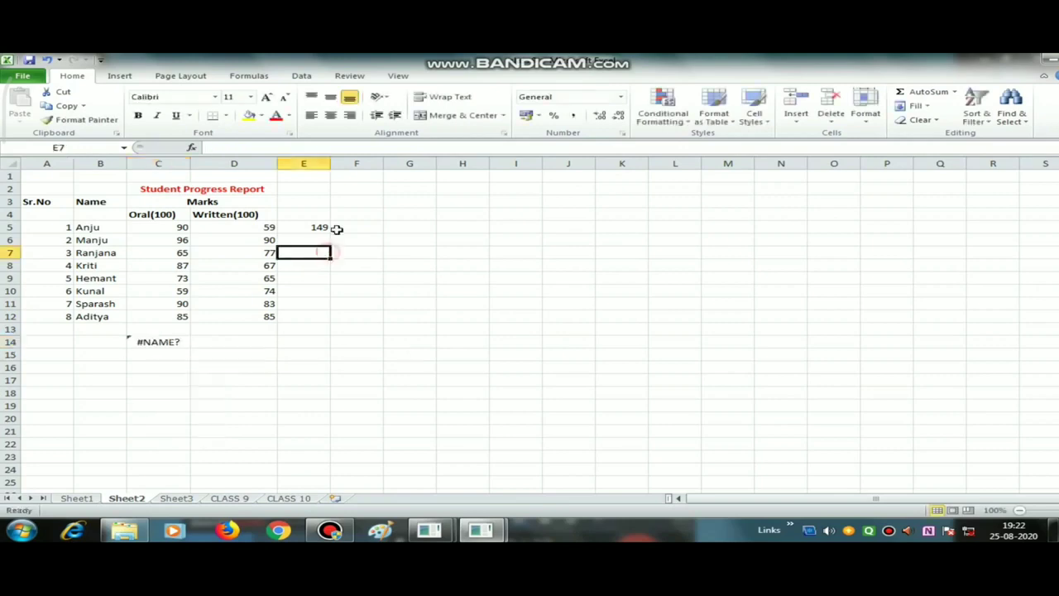
double_click(321, 228)
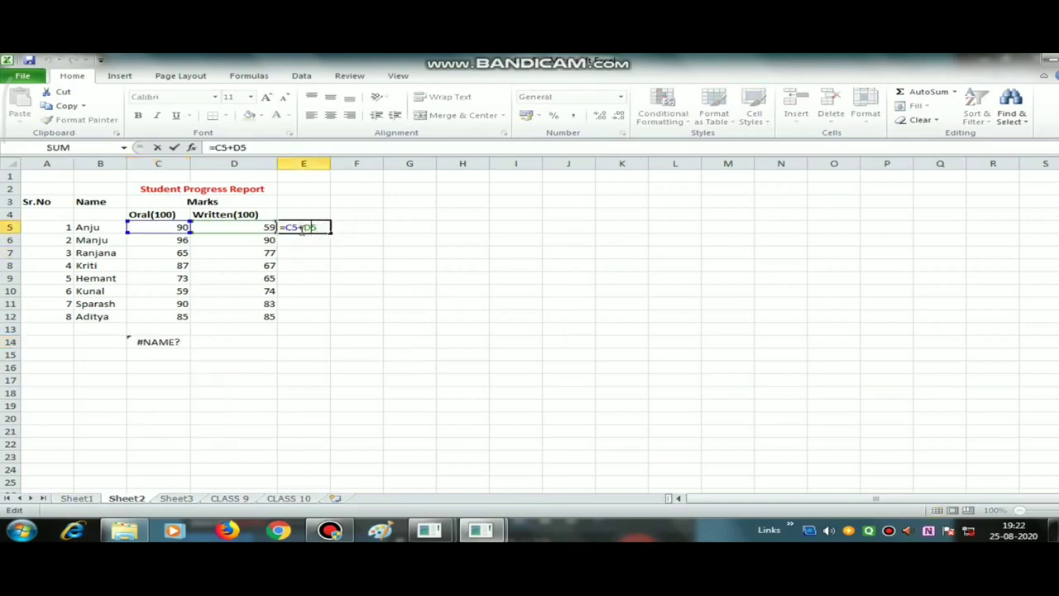
left_click(159, 340)
double_click(170, 342)
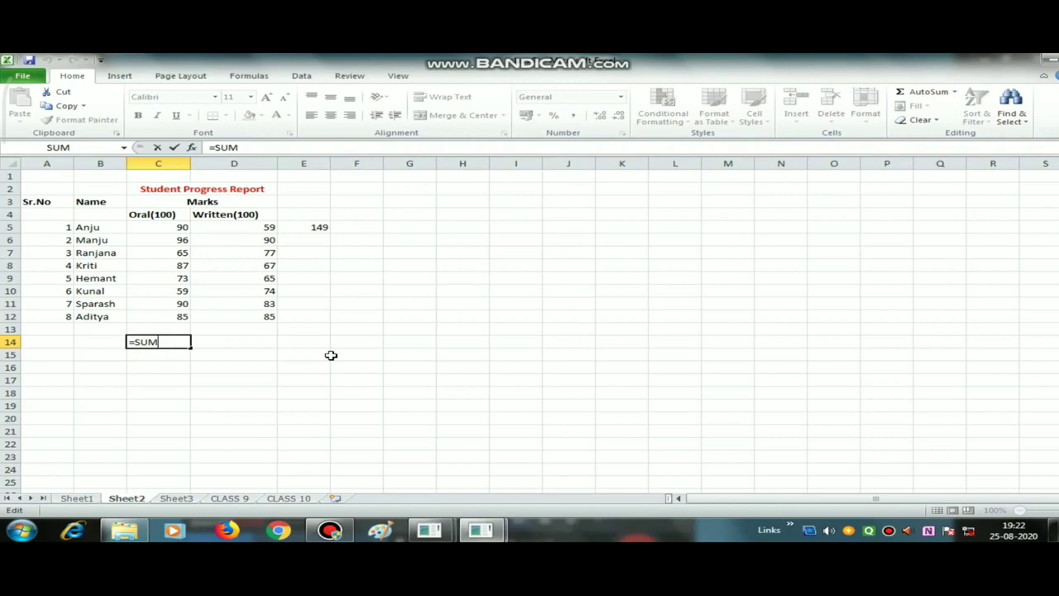
type("(")
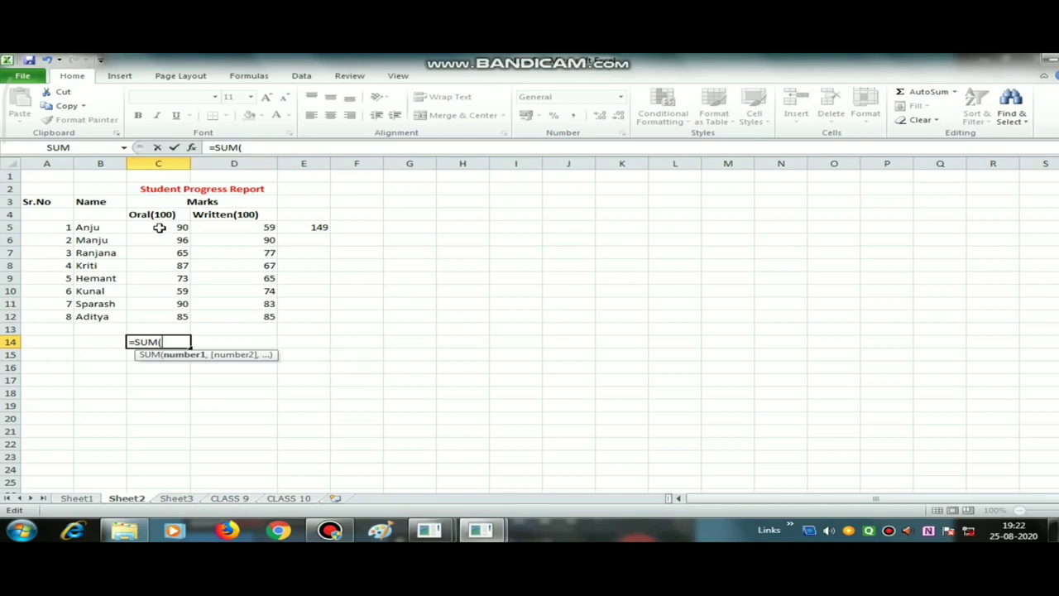
Step: Complete C14 as =SUM(C5:C12), removing a stray C, giving 645
left_click_drag(158, 227, 149, 316)
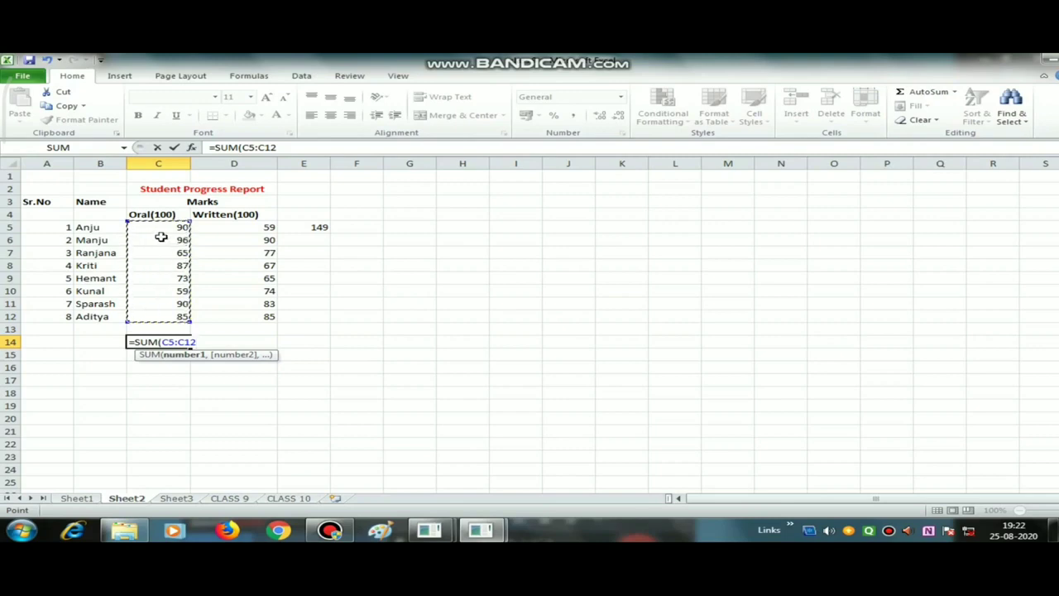
type("C5")
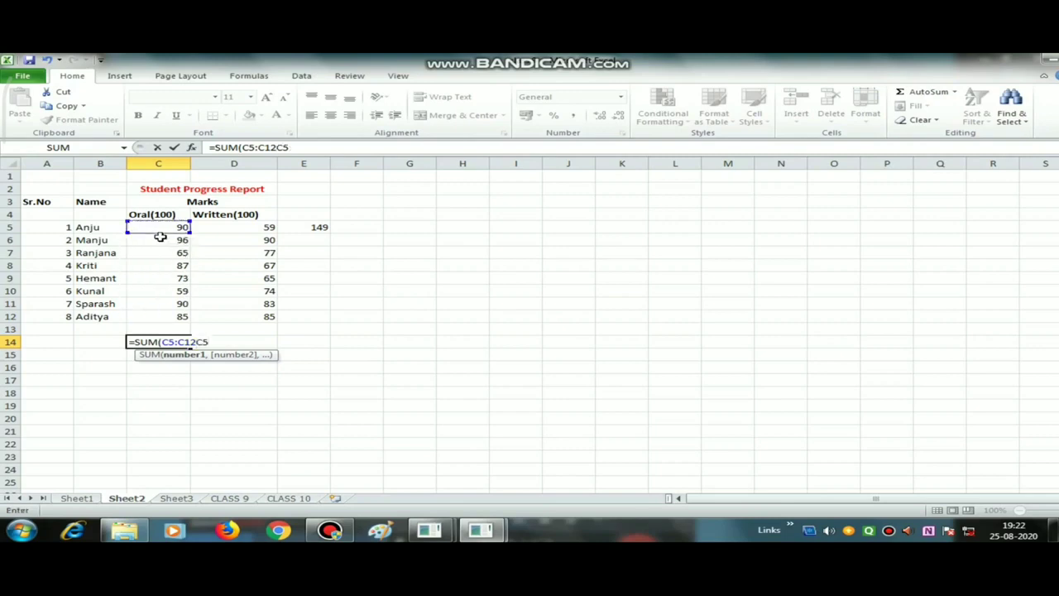
key("BackSpace")
key("BackSpace")
key("BackSpace")
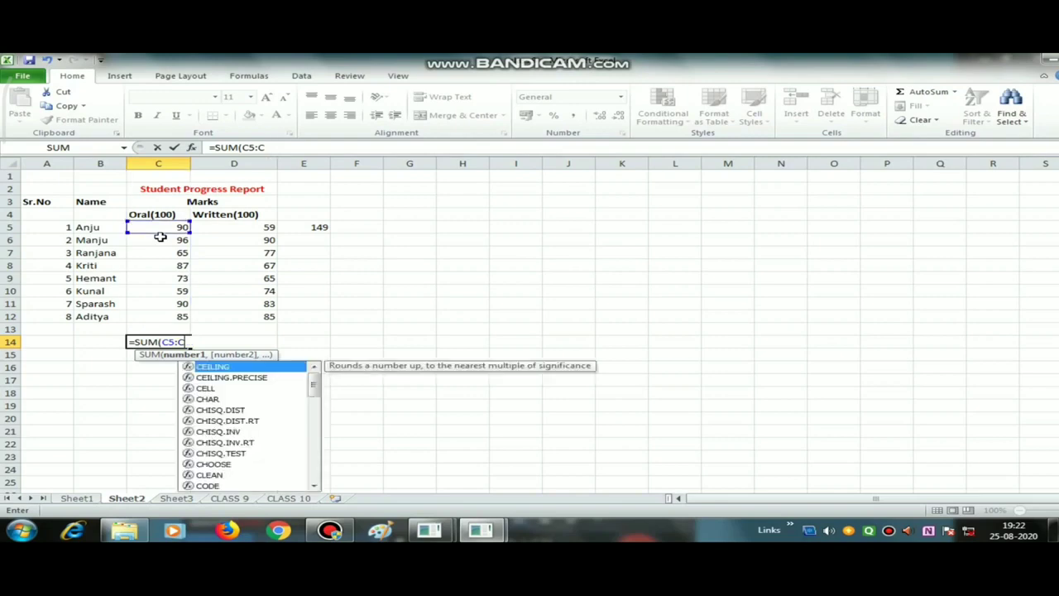
type("C12")
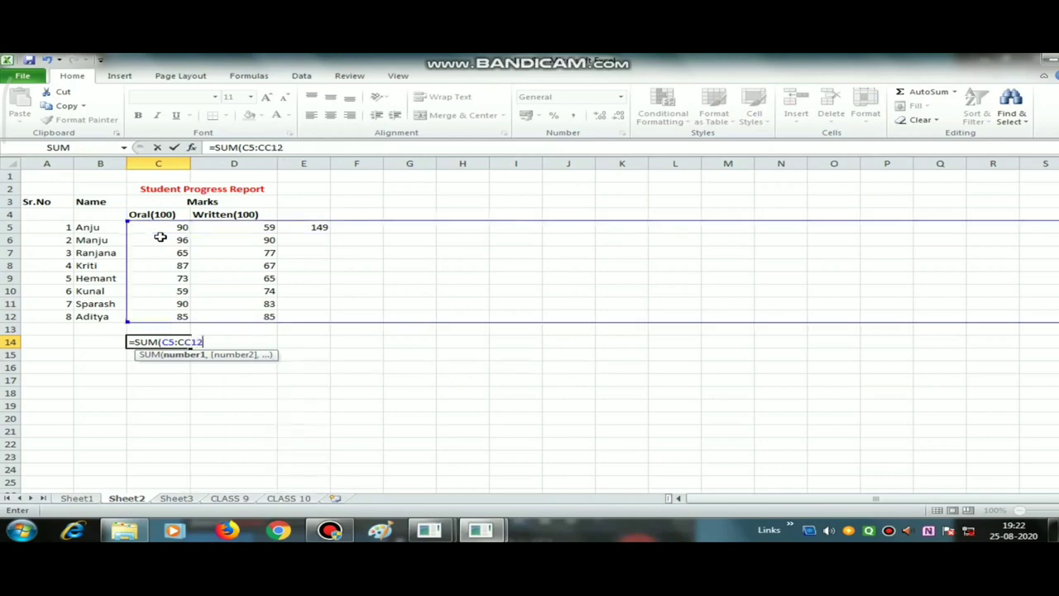
key("Left")
key("Left")
key("Right")
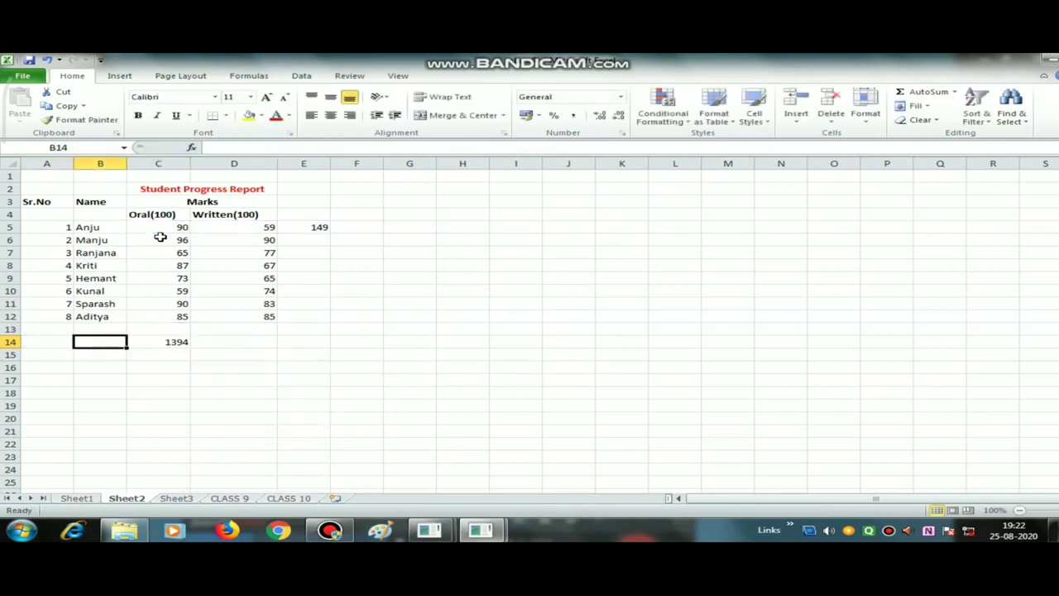
key("Right")
key("F2")
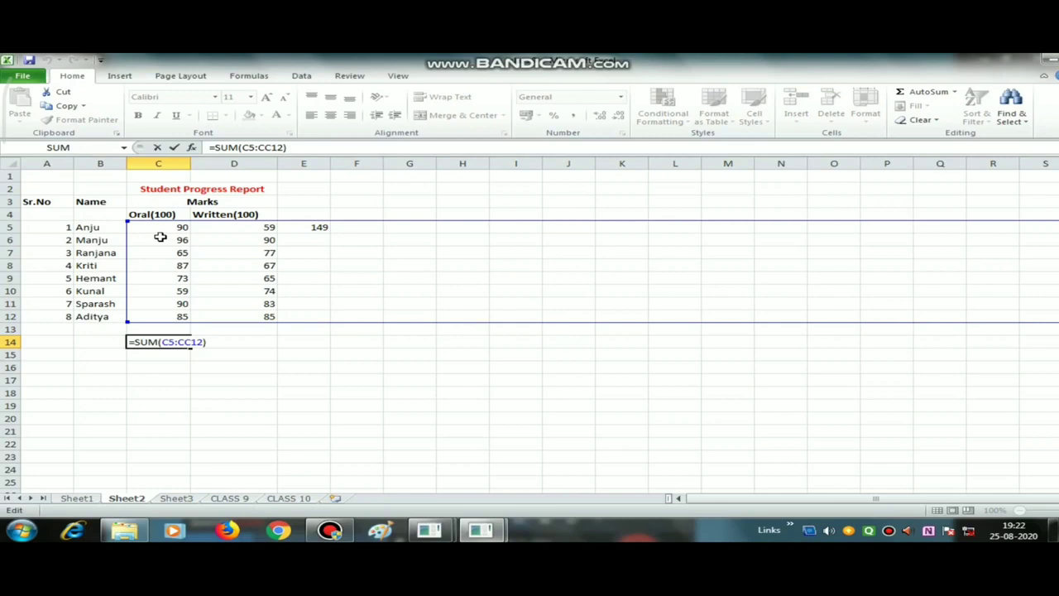
key("Left")
key("BackSpace")
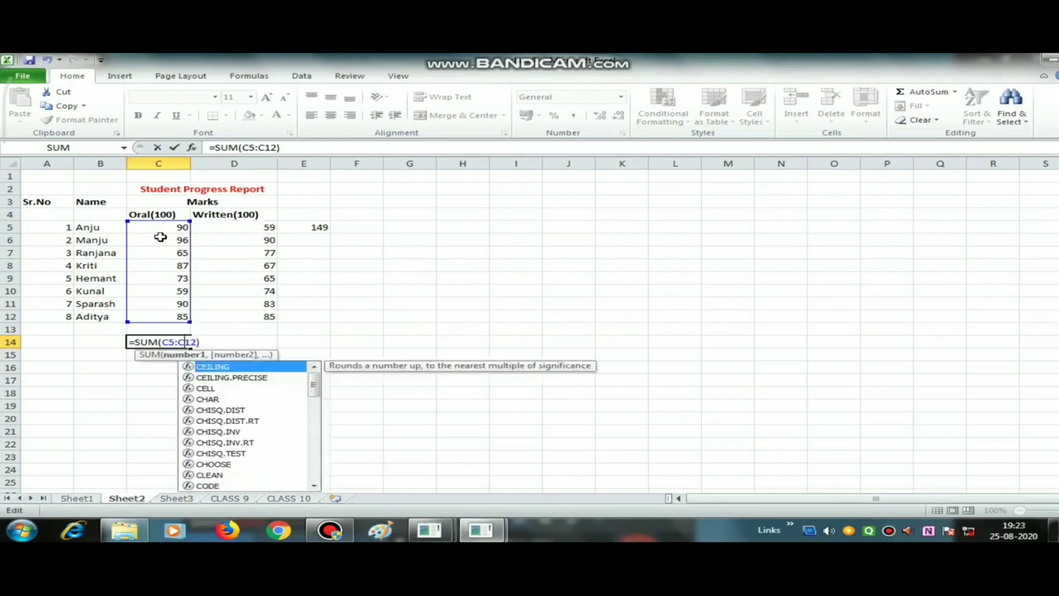
key("Return")
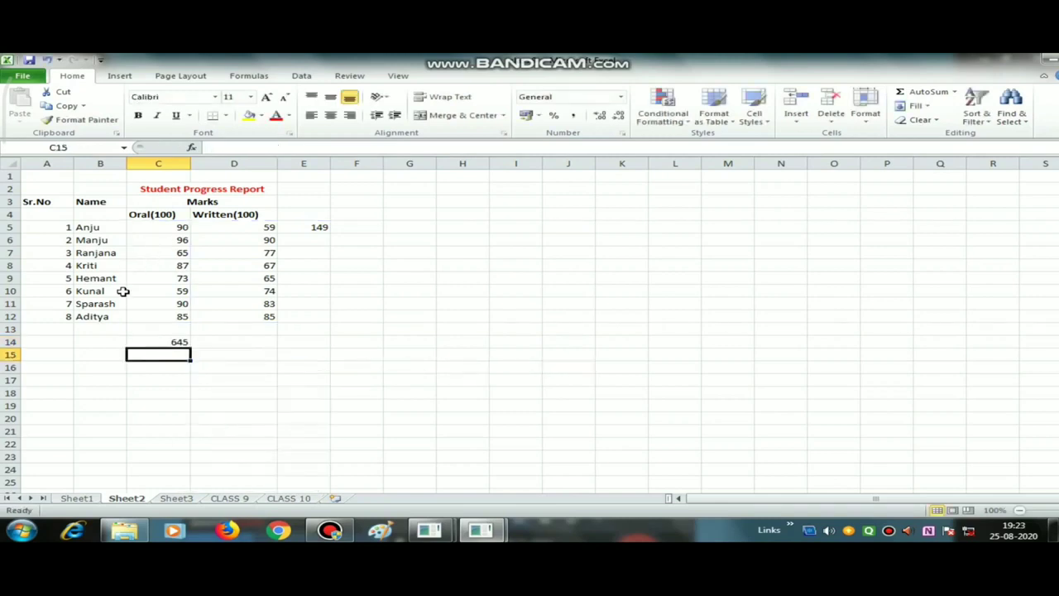
Step: Reselect the oral marks C5:C12 to confirm the status-bar sum matches 645
left_click_drag(142, 228, 147, 311)
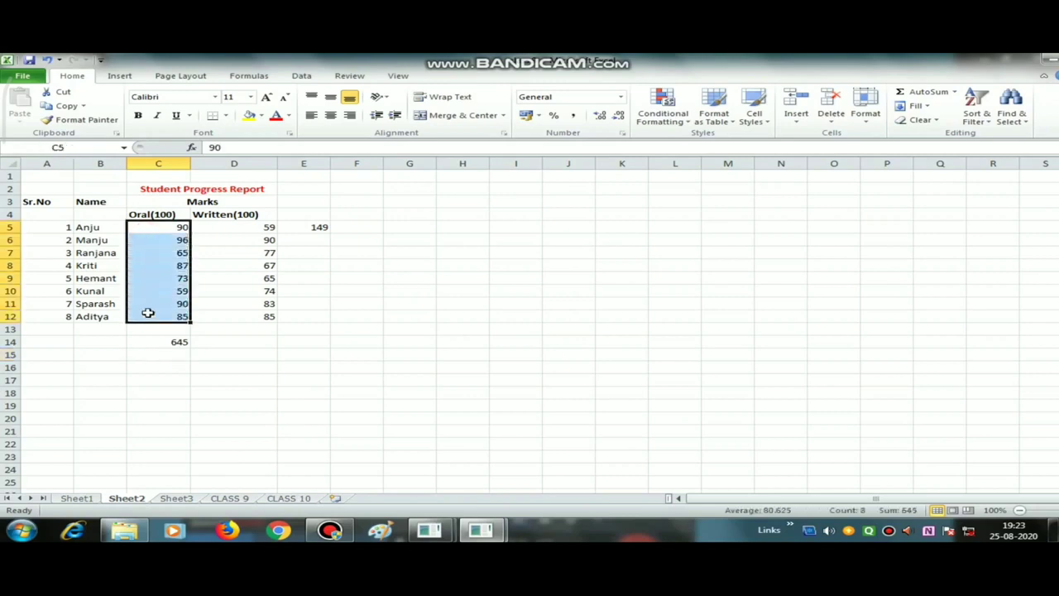
left_click(217, 325)
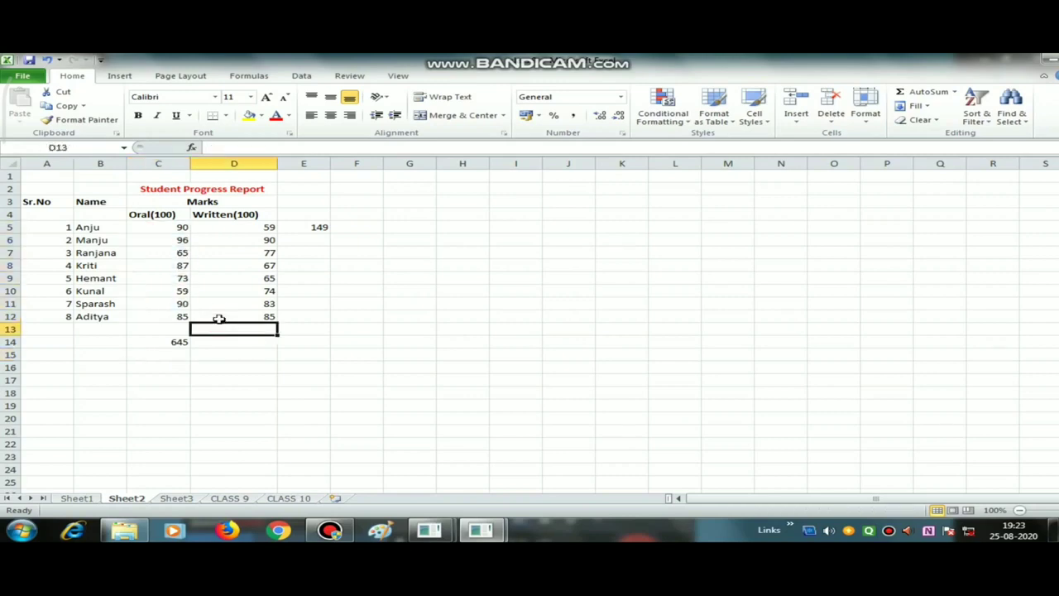
left_click_drag(179, 229, 165, 316)
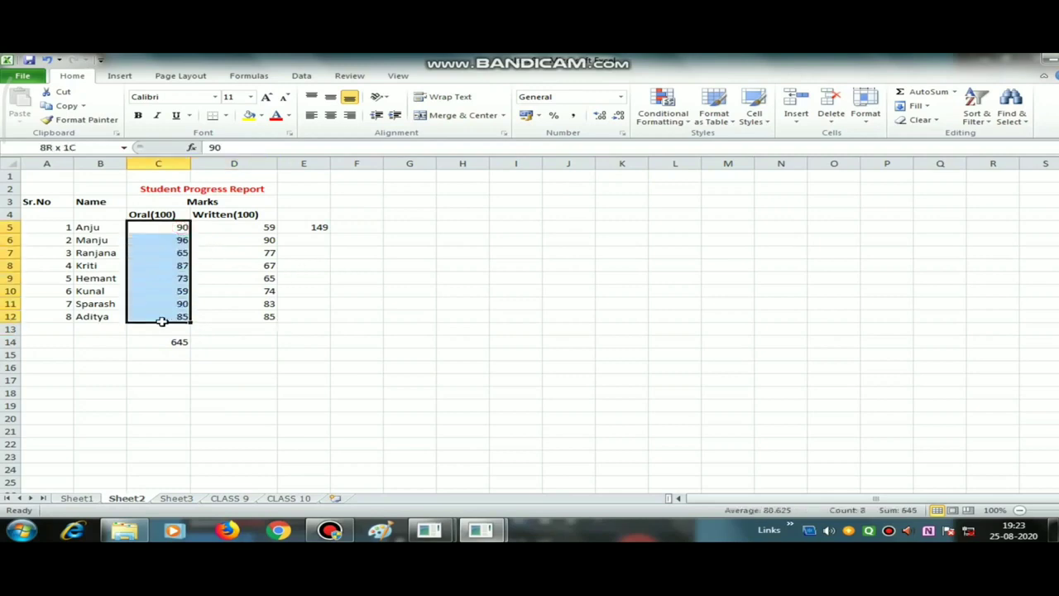
left_click(165, 230)
mouse_move(165, 230)
left_mouse_down()
mouse_move(237, 227)
mouse_move(179, 317)
left_mouse_up()
left_click(204, 296)
Step: Inspect the formulas in C14 and E5 and the cells each one references
left_click(166, 341)
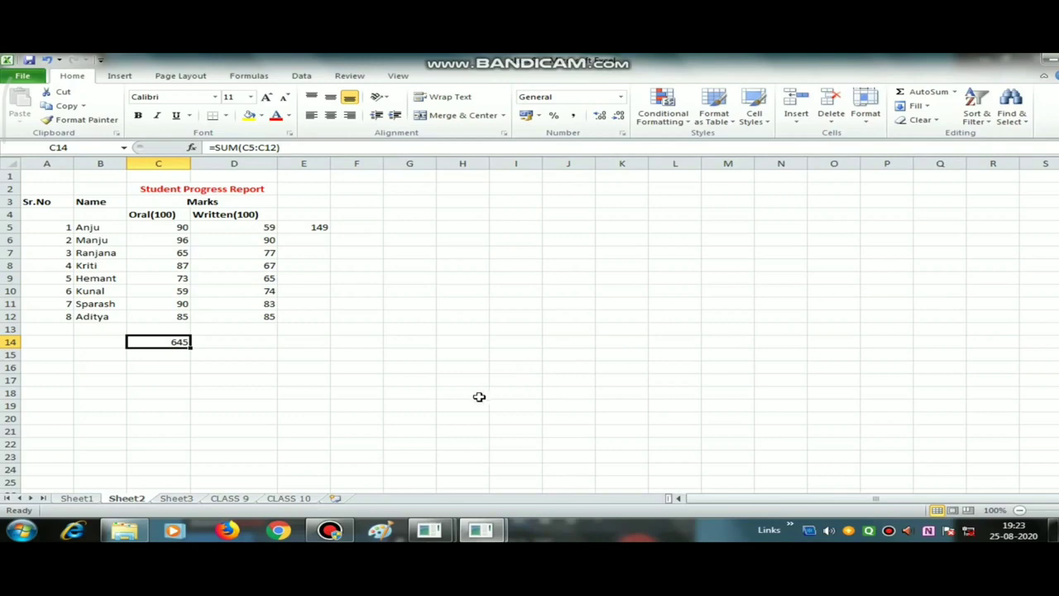
left_click(319, 228)
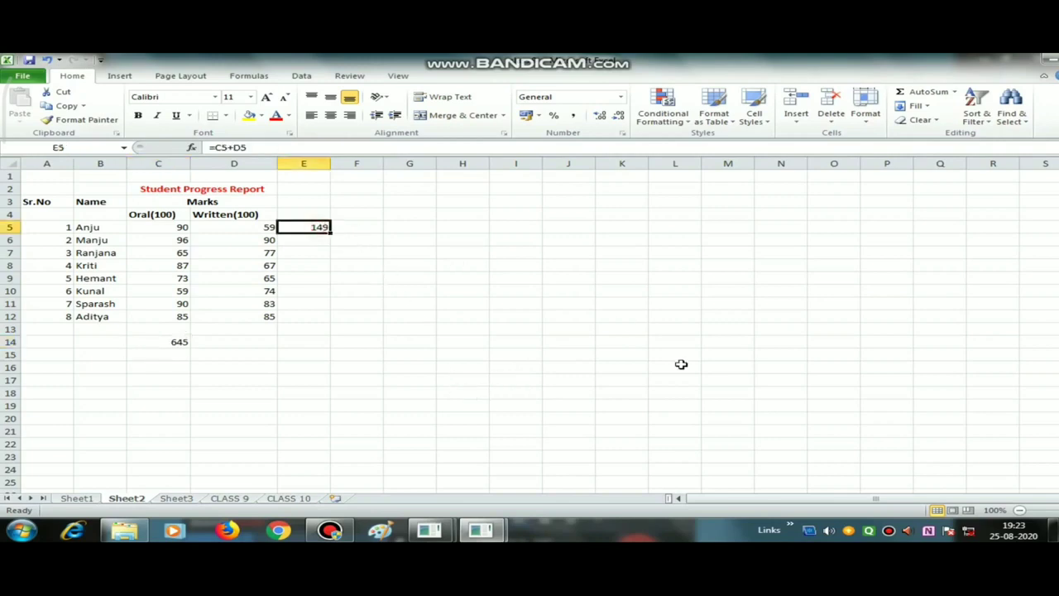
left_click(256, 148)
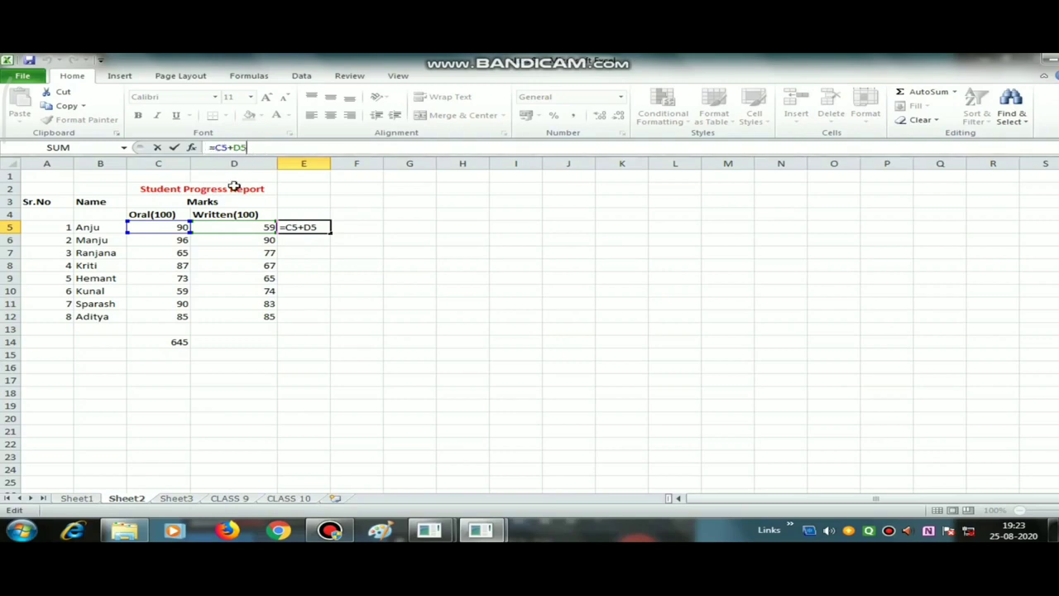
left_click(168, 340)
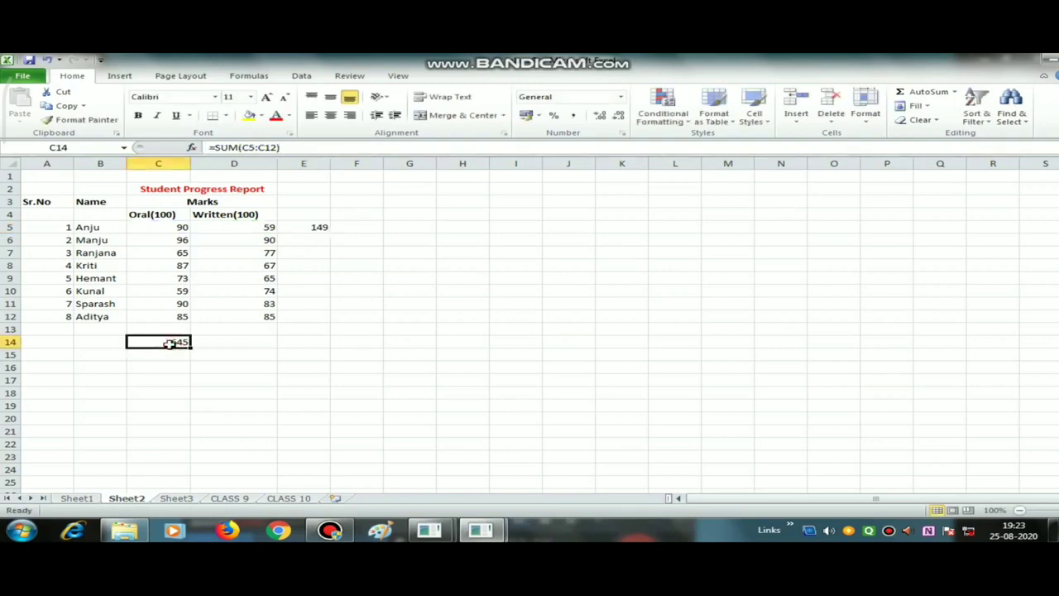
left_click(280, 147)
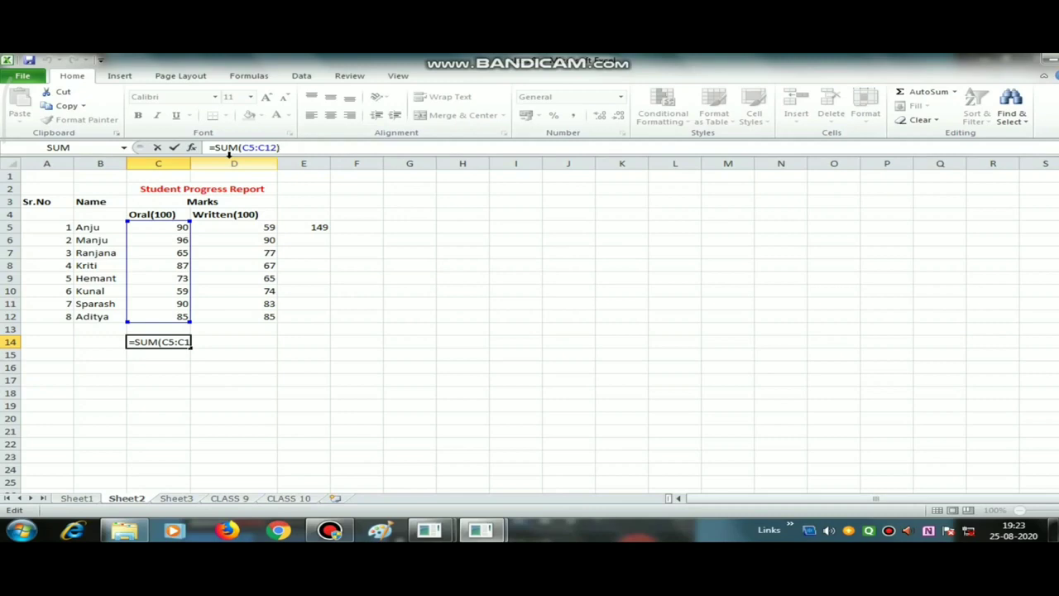
left_click(237, 277)
left_click(354, 290)
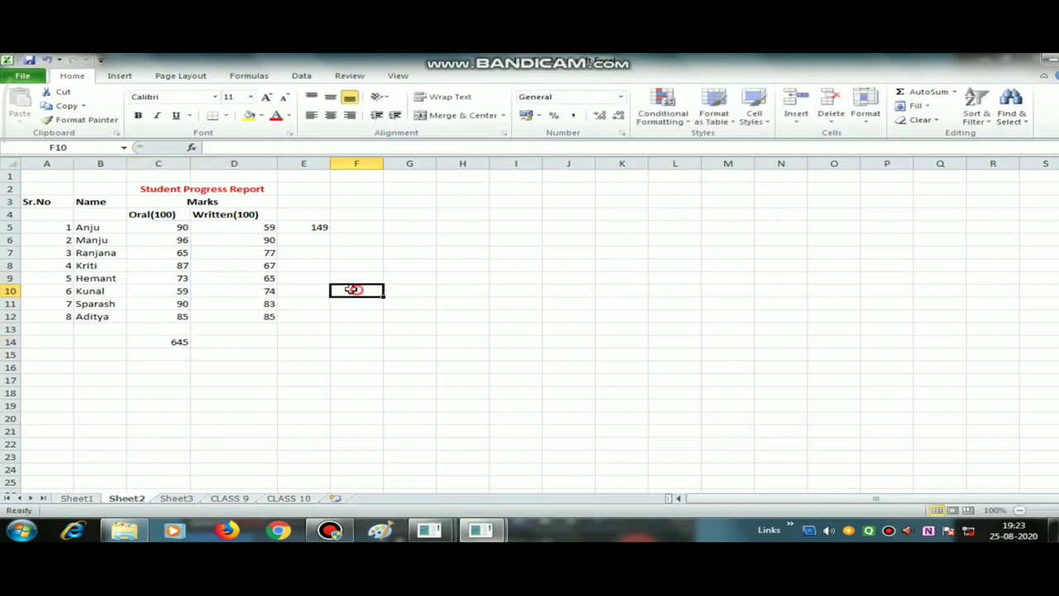
left_click(146, 352)
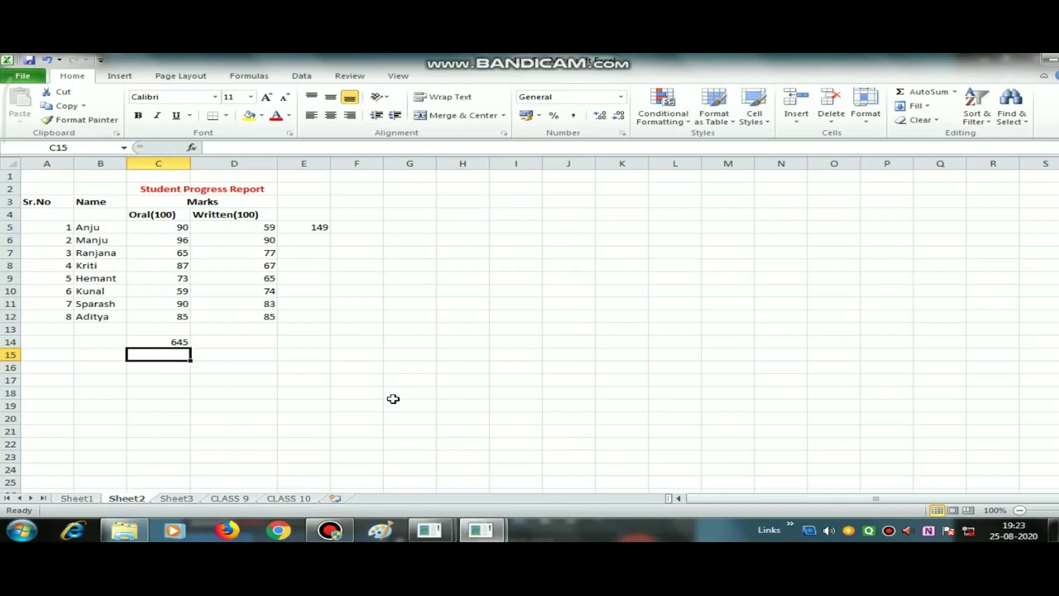
left_click(189, 500)
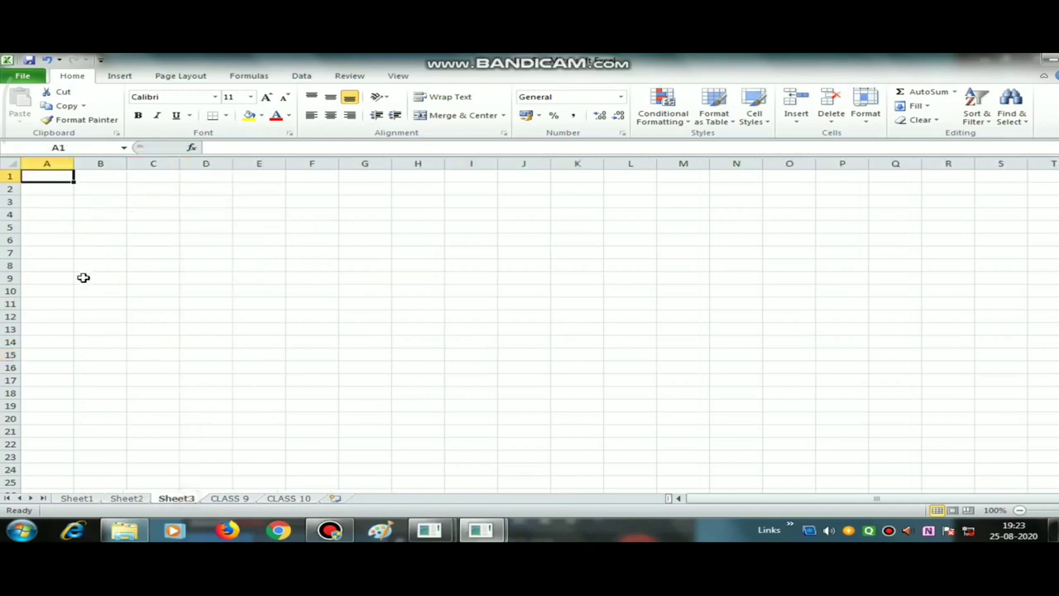
Step: Enter the PRINCIPAL label in A3 with 4500 in C3, correcting 45 to 4500
left_click(55, 199)
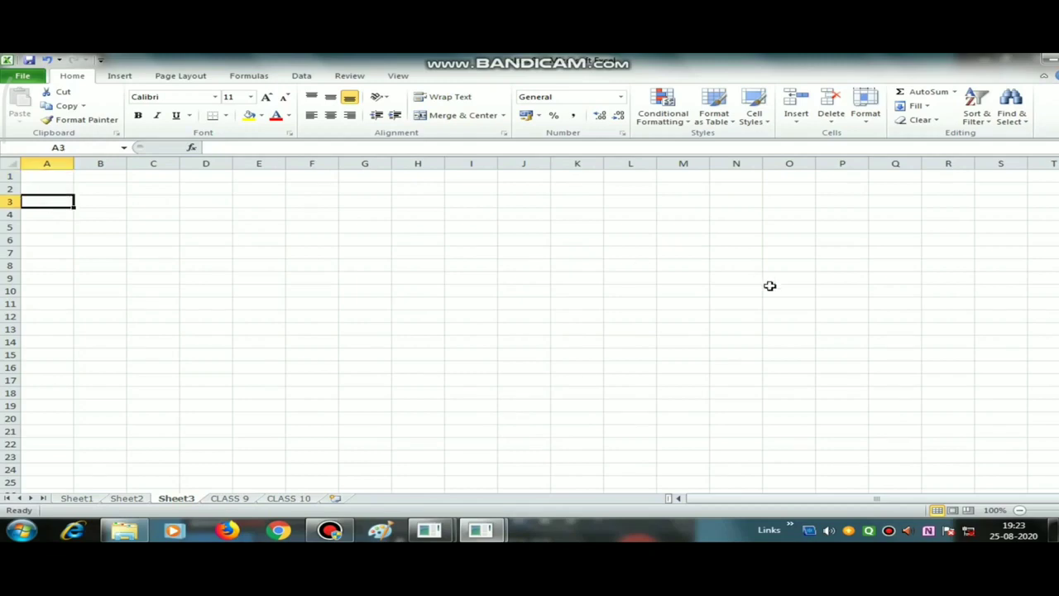
type("PRIN")
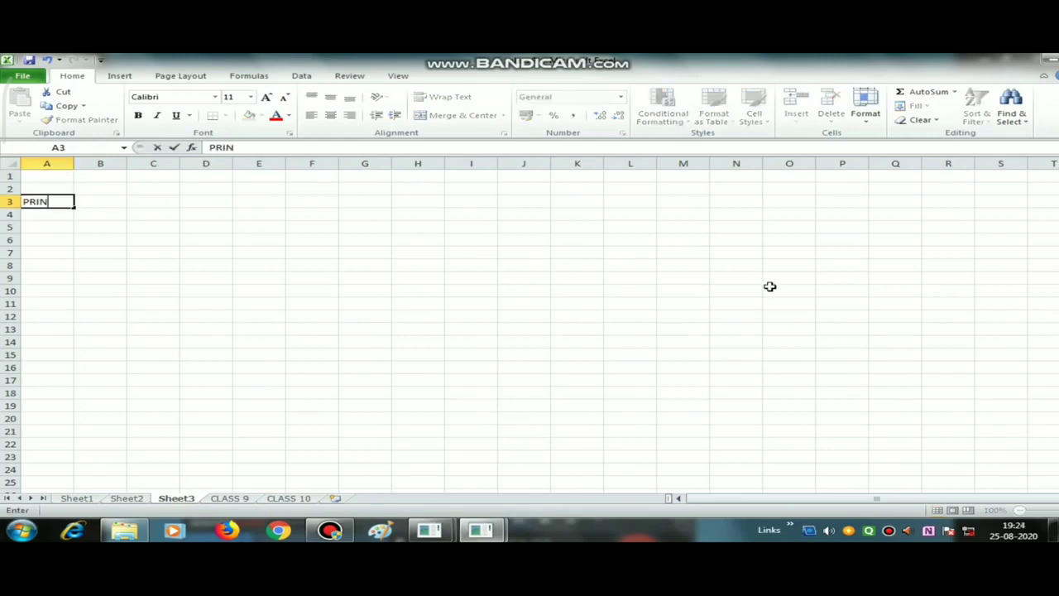
type("CIPA")
type("L")
key("Tab")
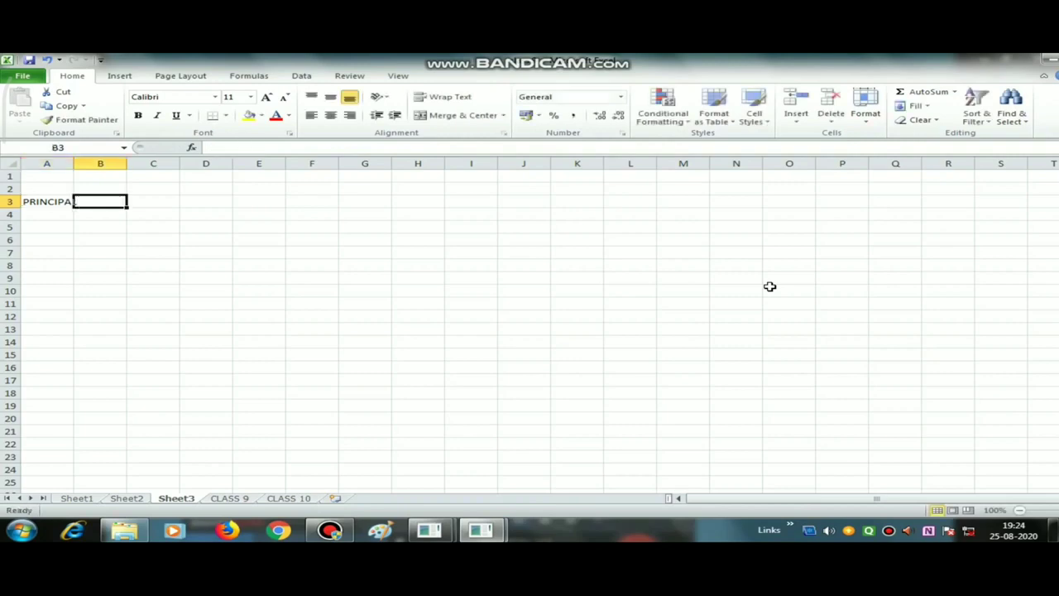
key("Tab")
type("45")
key("Return")
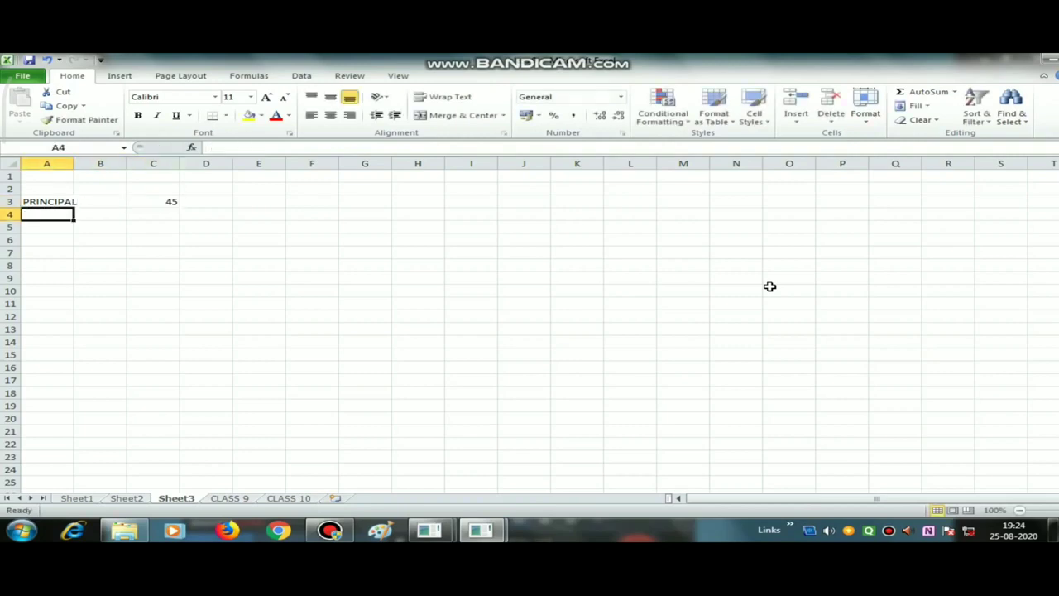
key("Return")
key("Up")
key("Up")
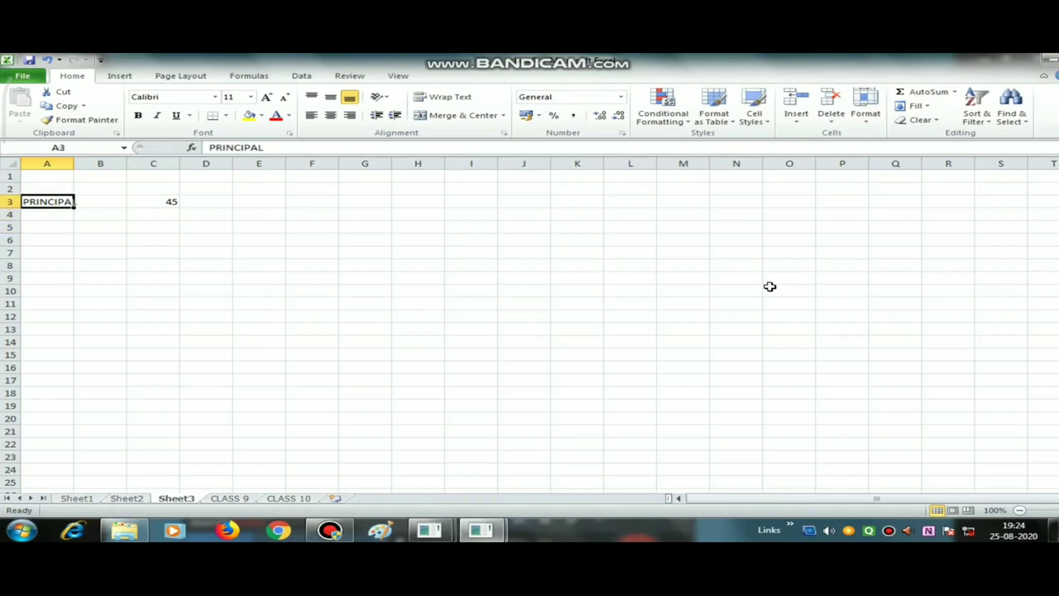
key("Right")
key("Right")
key("F2")
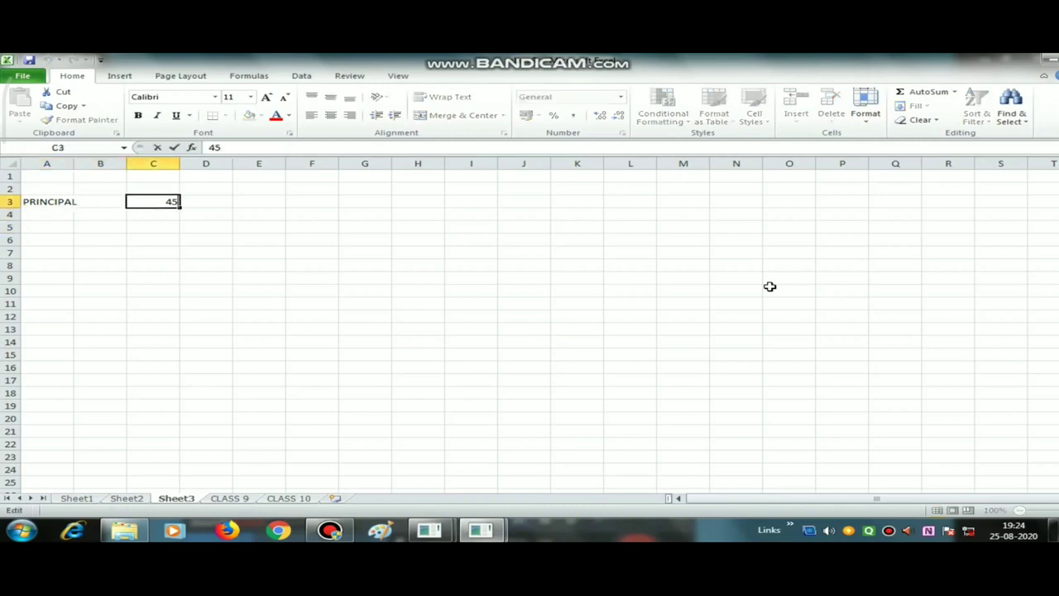
type("00")
key("Return")
Step: Add RATE 5 in row 4 and TIME 3 in row 5
key("Left")
key("Left")
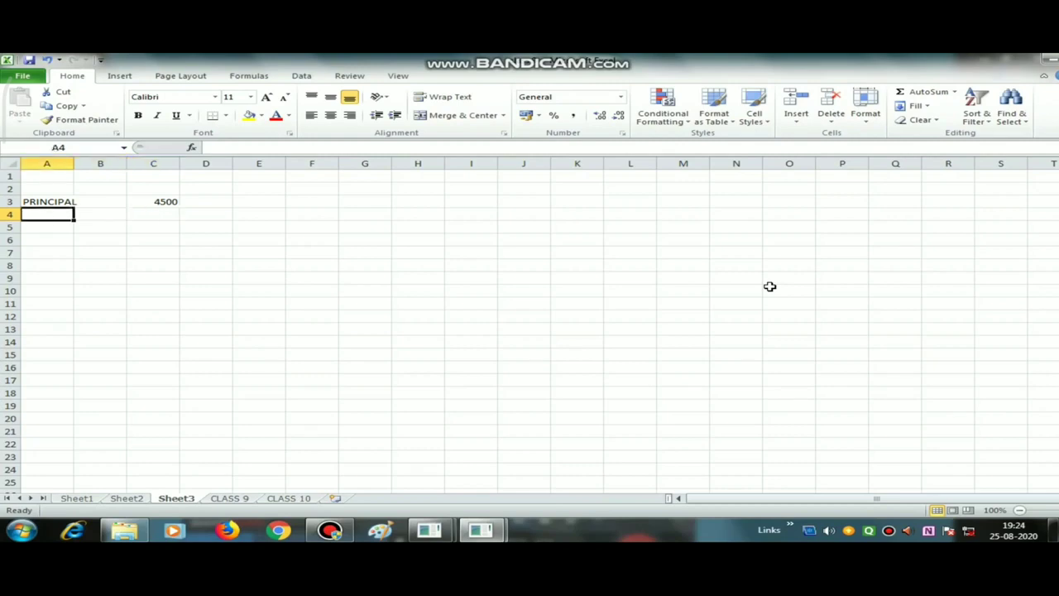
type("RATE")
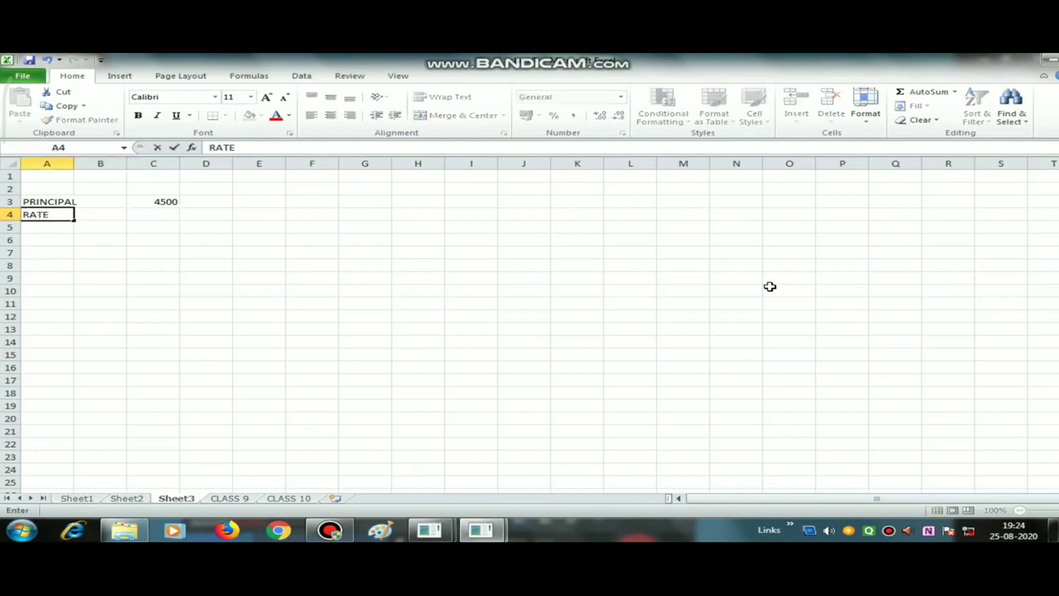
key("Tab")
key("Right")
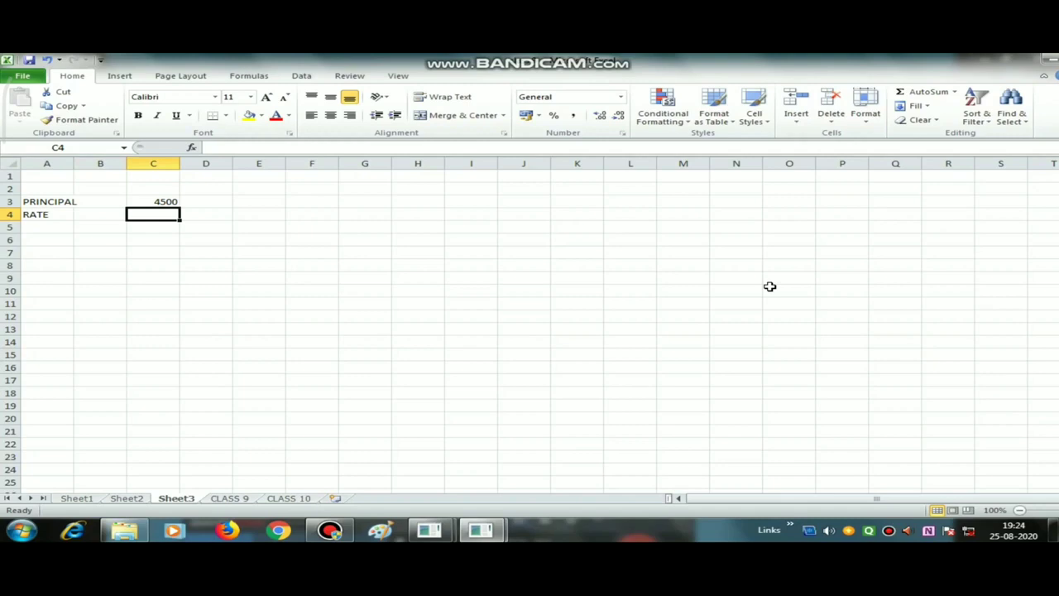
type("5")
key("Return")
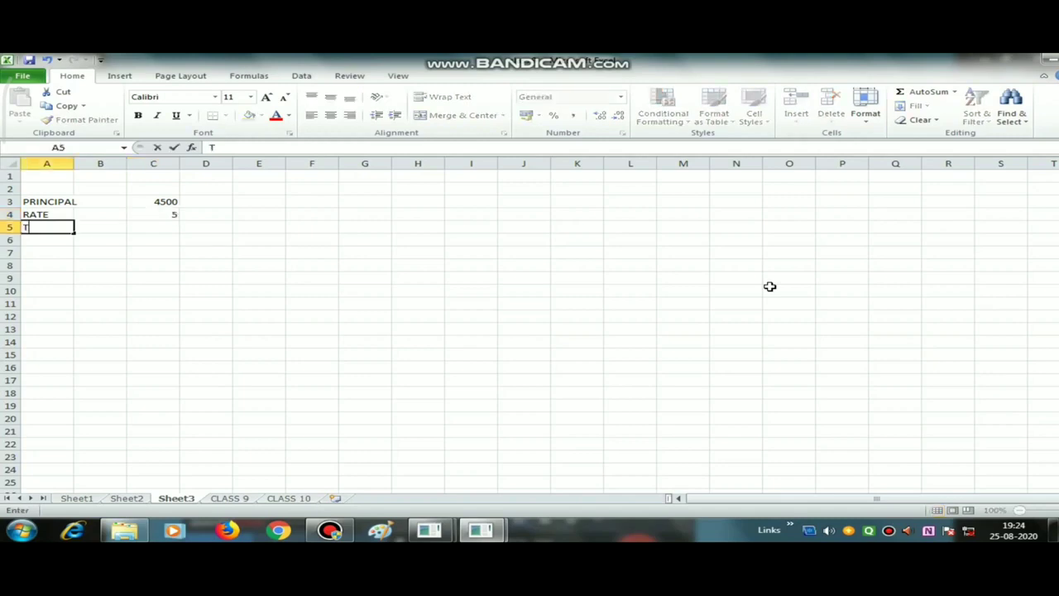
type("TIME")
key("Tab")
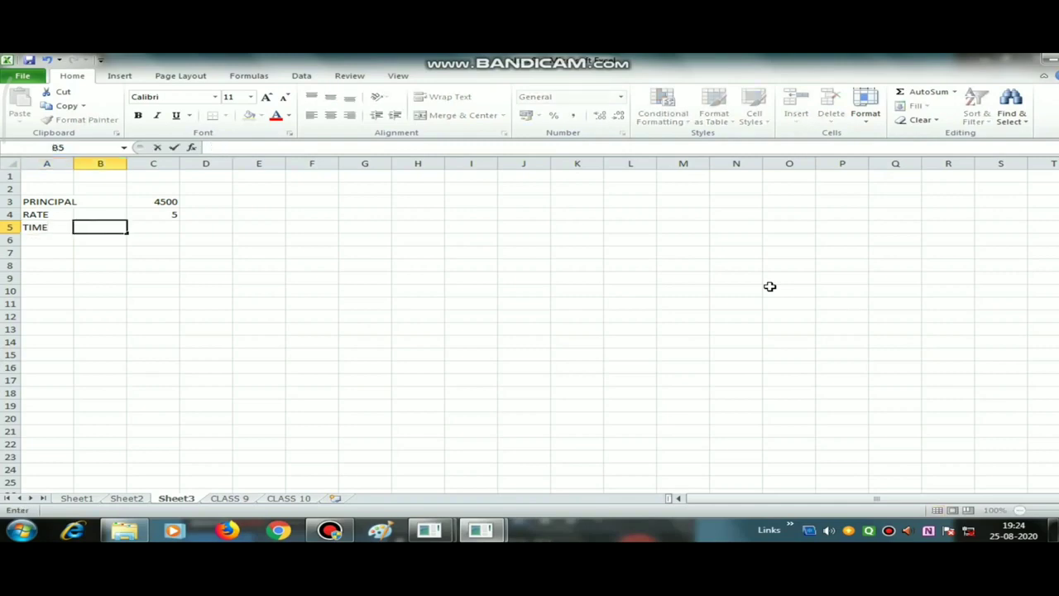
key("Tab")
type("3")
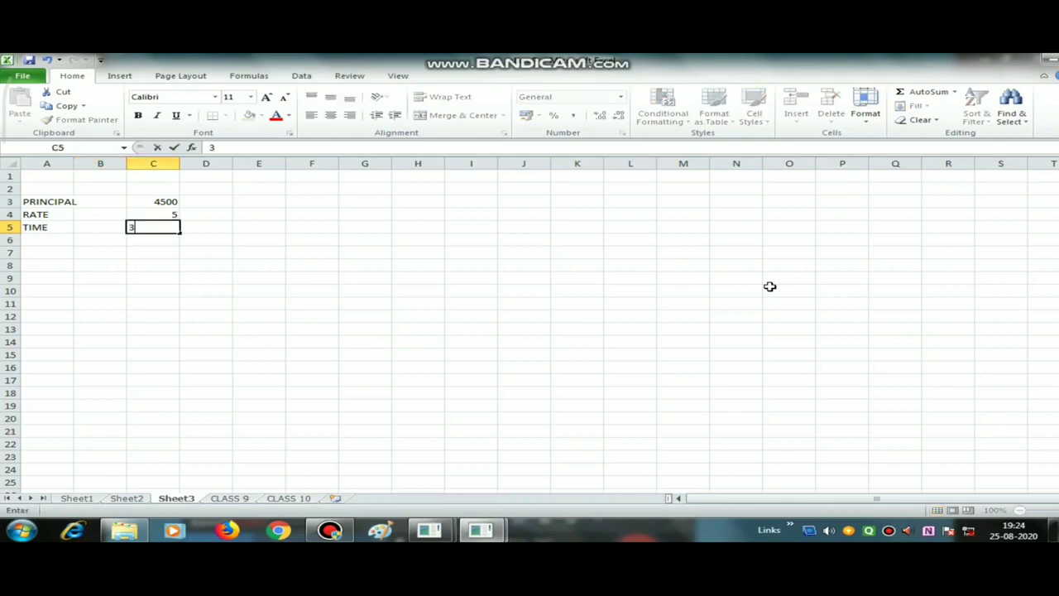
key("Return")
key("Left")
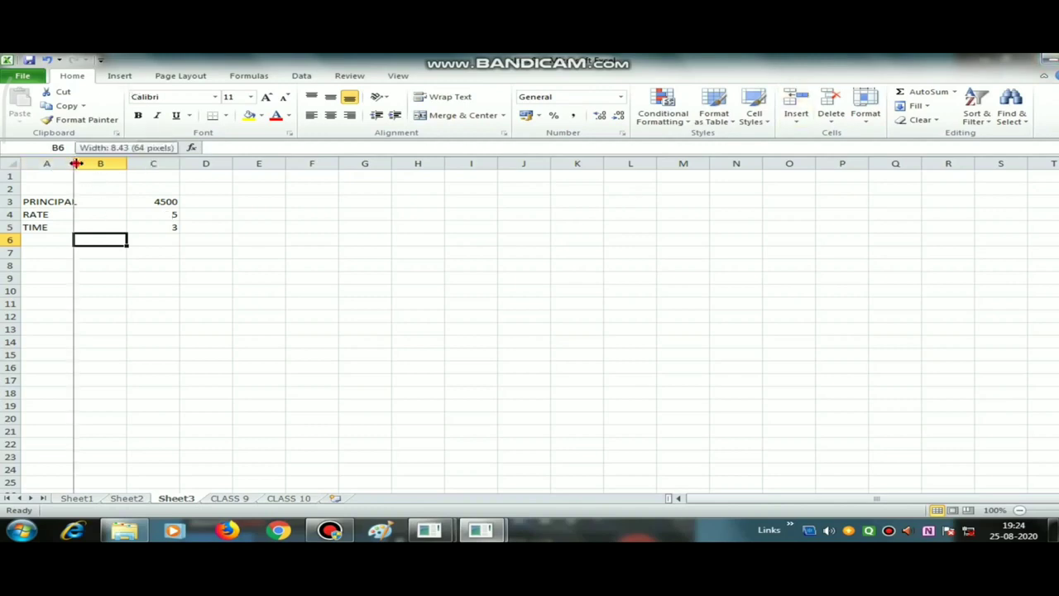
Step: Widen column A and move the values 4500, 5 and 3 from C3:C5 into B3:B5
left_click_drag(74, 163, 97, 161)
left_click_drag(190, 202, 193, 226)
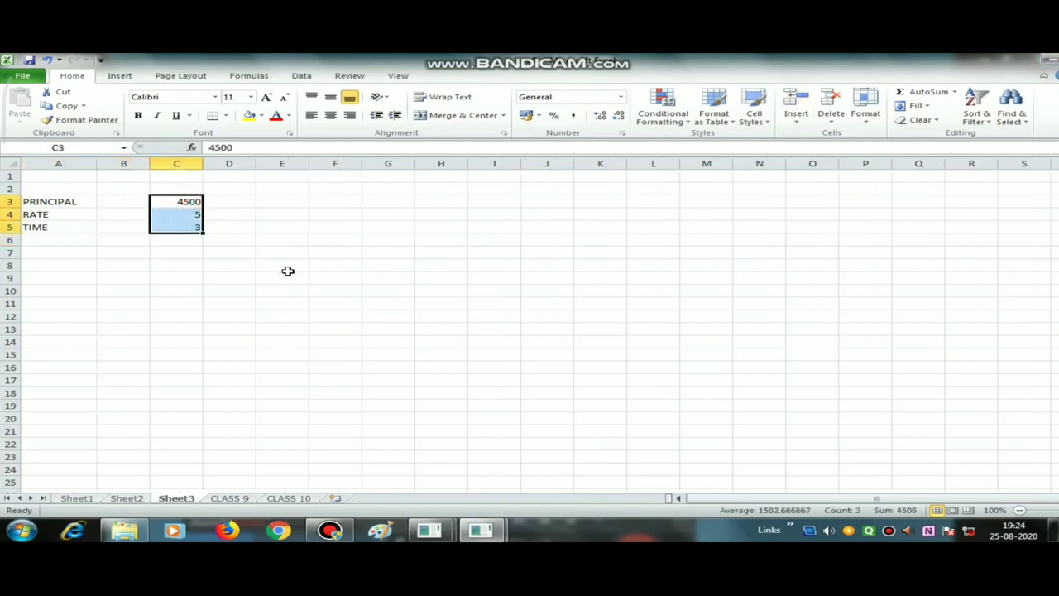
key("ctrl+c")
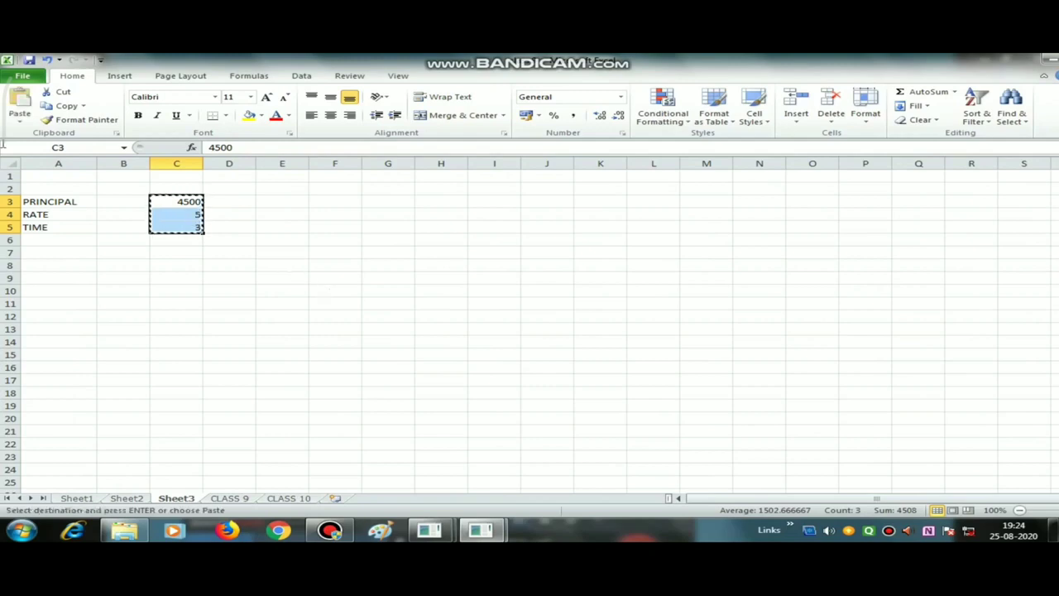
left_click(129, 207)
key("ctrl+v")
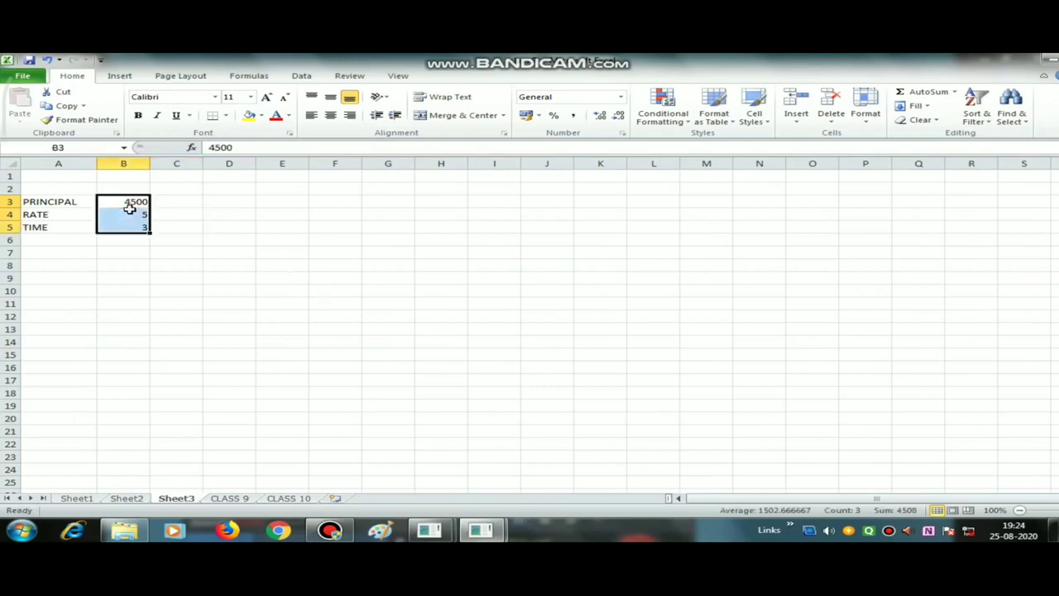
left_click(79, 255)
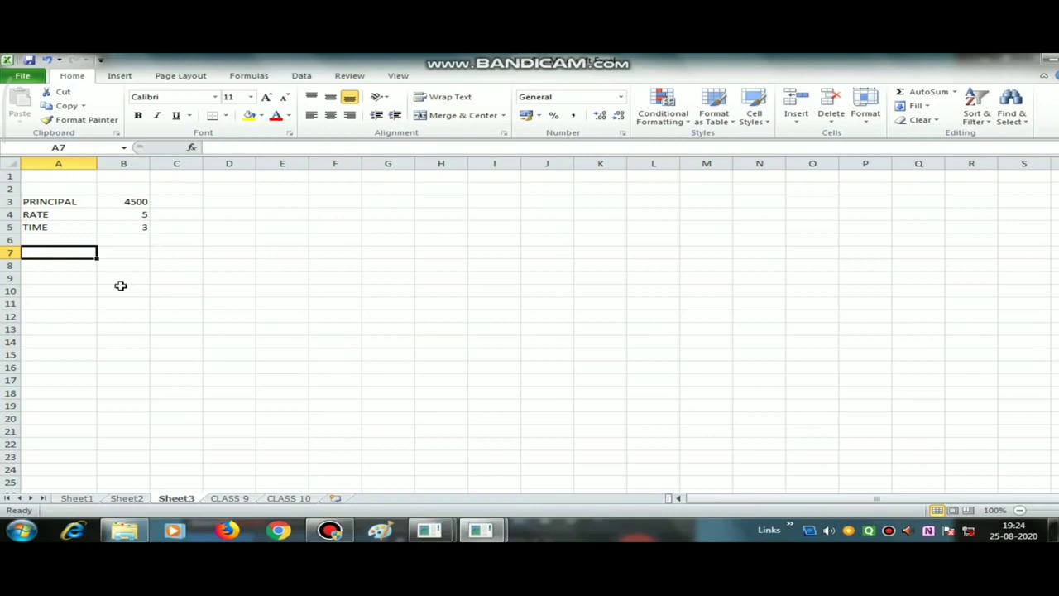
Step: Label A7 SIMPLE INTEREST and check that B7's =B3*B4*B5/100 shows 675
left_click(54, 254)
type("S")
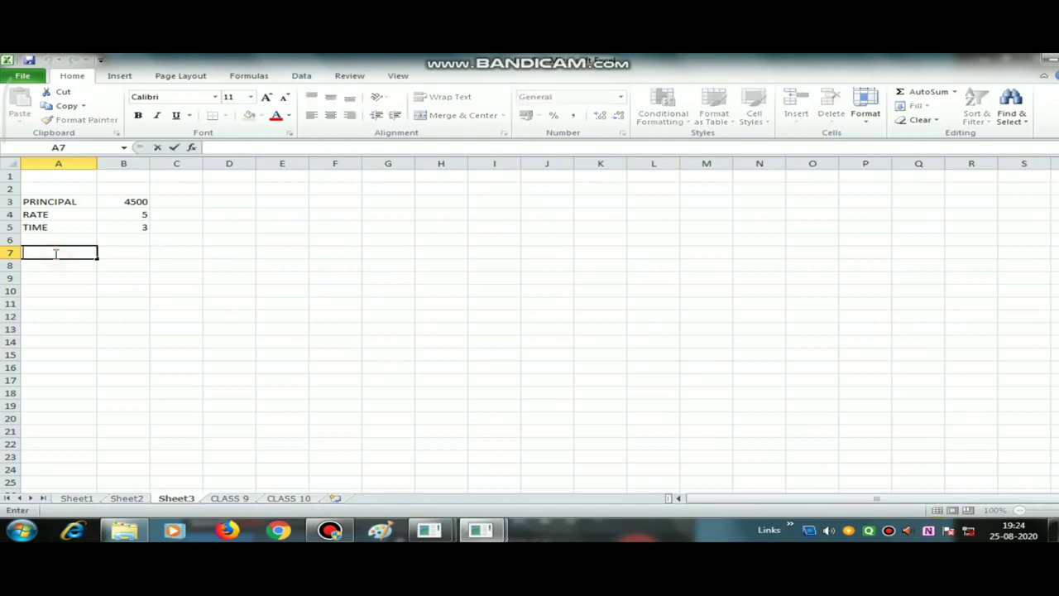
type("IM")
type("PLE I")
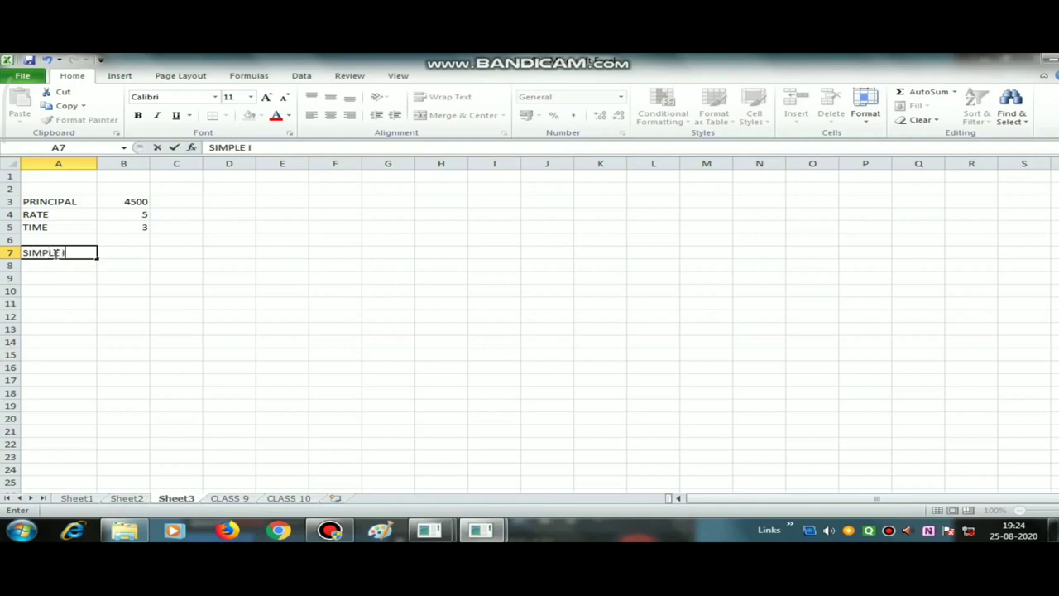
type("NTER")
type("EST")
key("Tab")
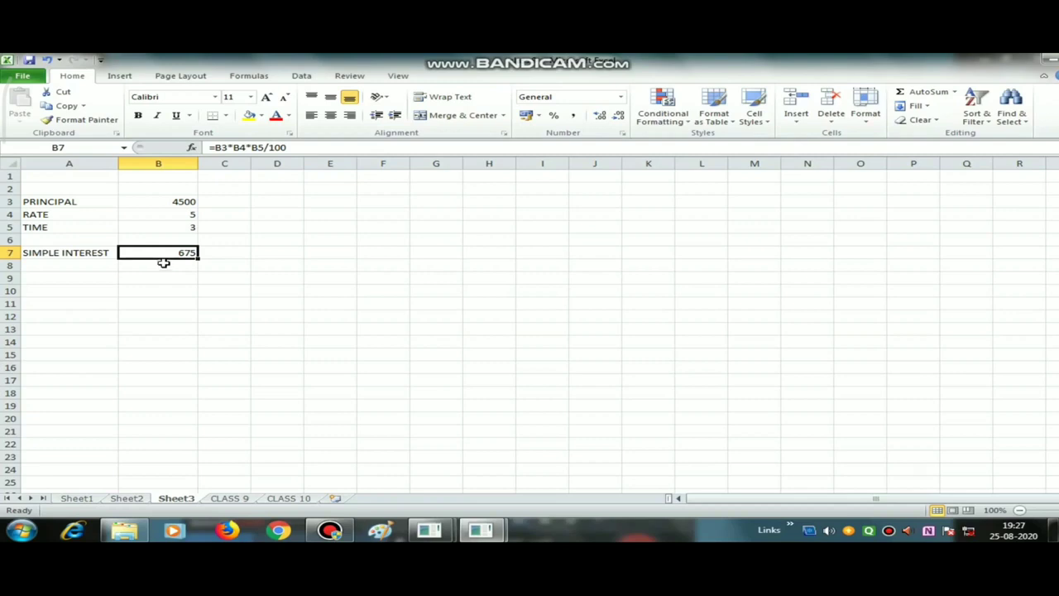
left_click(226, 147)
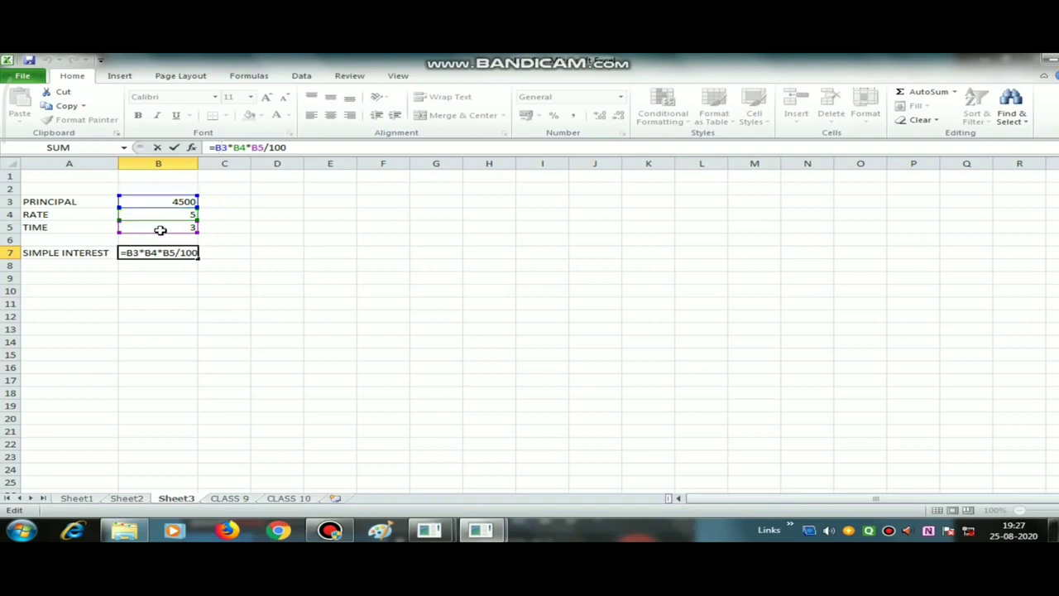
left_click(226, 281)
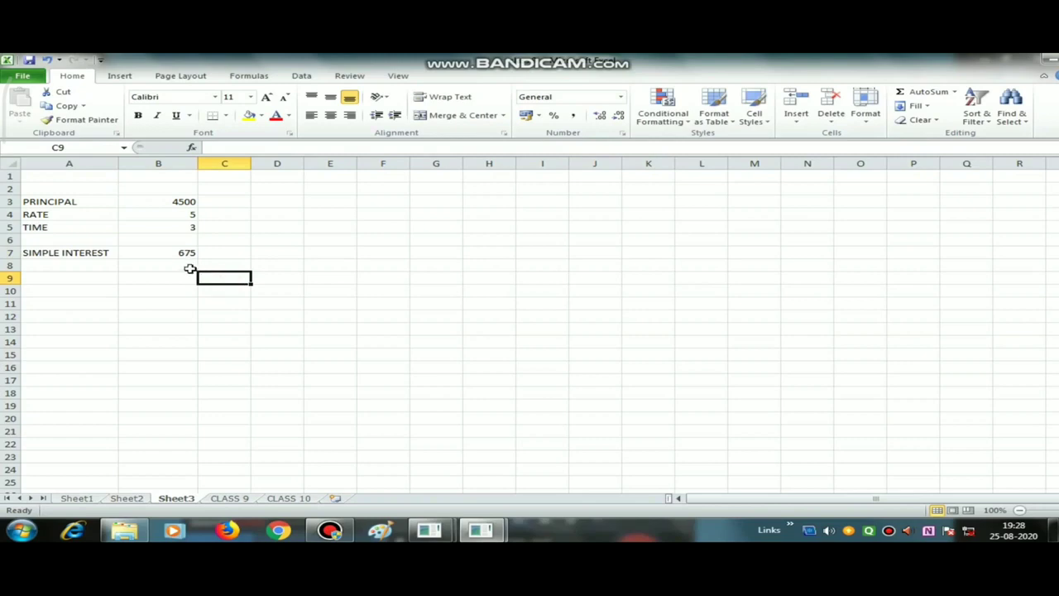